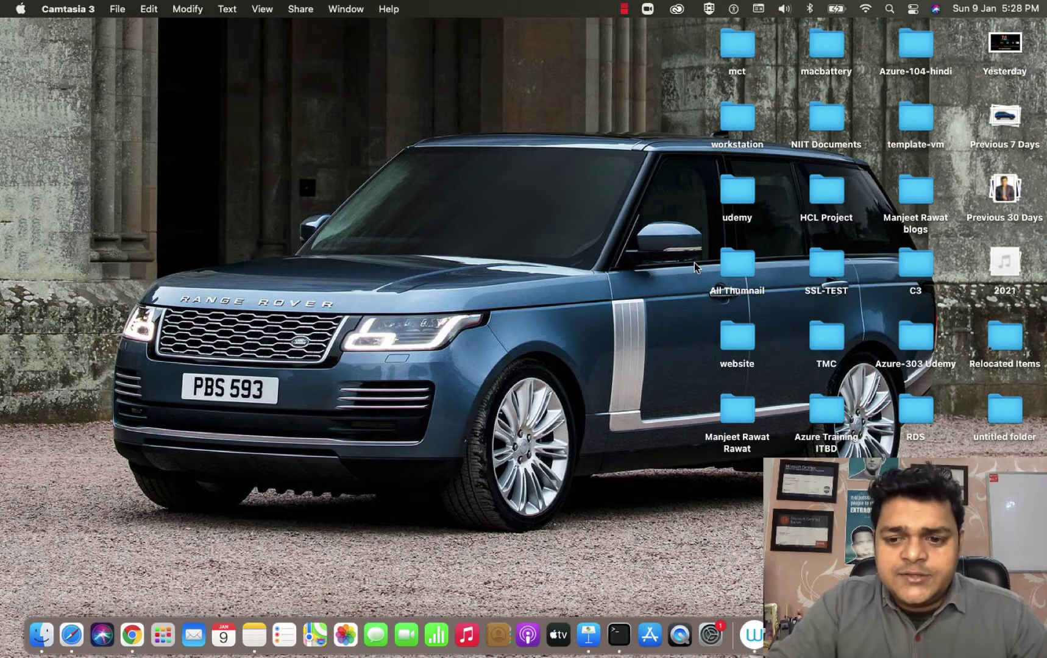
Move from the desktop to the full-screen OneNote page 'Azure AD Services'.
{"action": "key", "text": "ctrl+Right"}
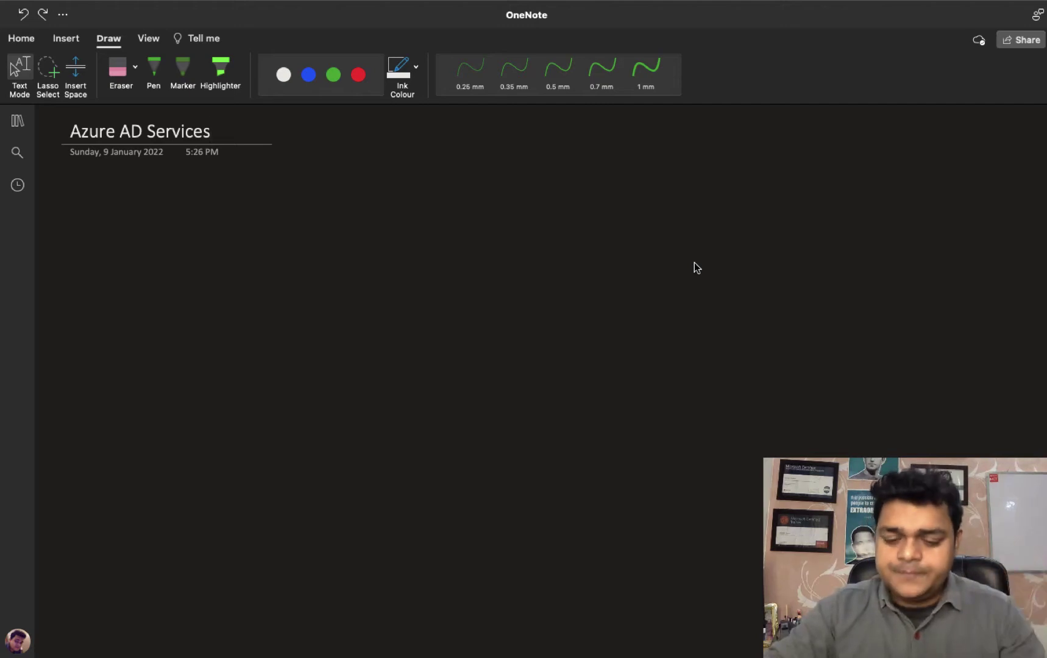
With thin green ink, handwrite MFA, SSPR and Custom Domain on three lines.
{"action": "scroll", "coordinate": [701, 397], "scroll_direction": "down", "scroll_amount": 1}
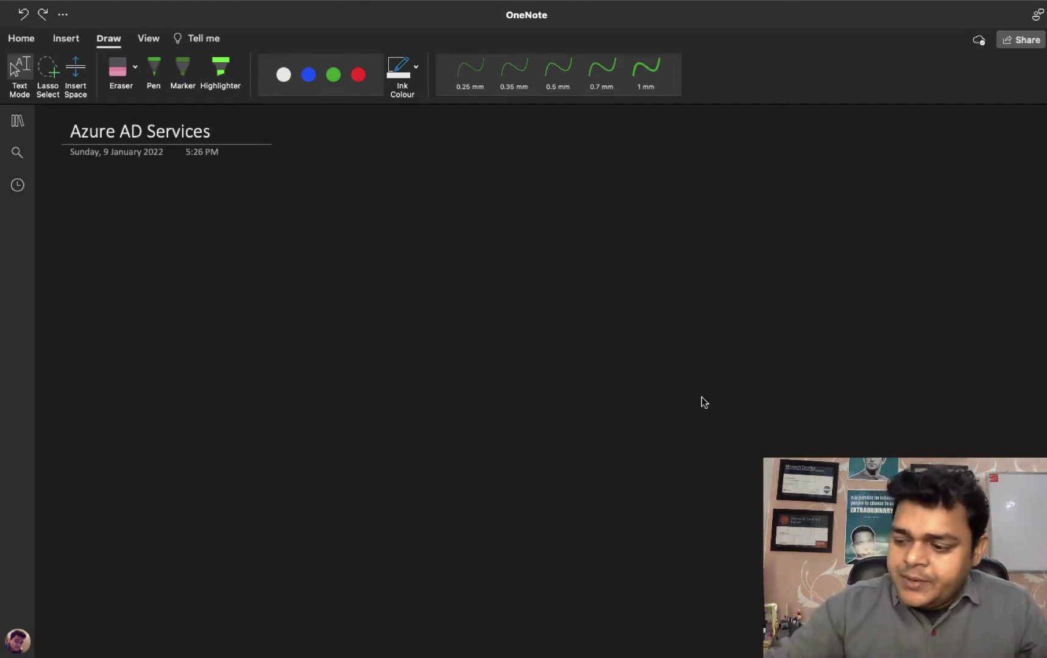
{"action": "left_click", "coordinate": [153, 70]}
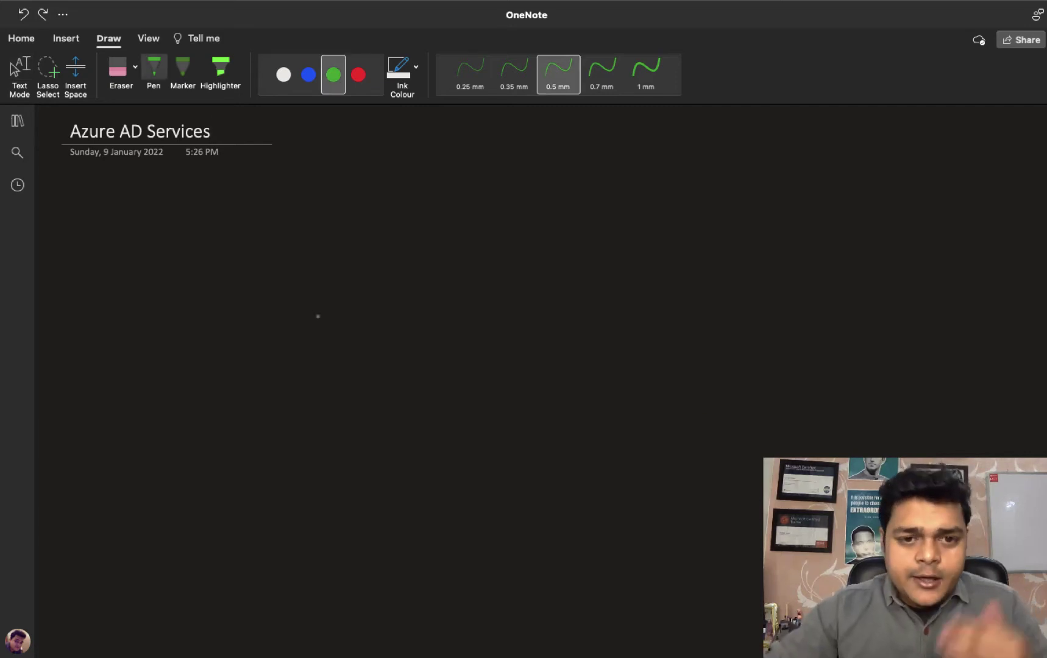
{"action": "mouse_move", "coordinate": [303, 242]}
{"action": "left_mouse_down"}
{"action": "mouse_move", "coordinate": [306, 213]}
{"action": "mouse_move", "coordinate": [324, 235]}
{"action": "mouse_move", "coordinate": [358, 210]}
{"action": "mouse_move", "coordinate": [357, 223]}
{"action": "left_mouse_up"}
{"action": "mouse_move", "coordinate": [375, 231]}
{"action": "left_mouse_down"}
{"action": "mouse_move", "coordinate": [385, 209]}
{"action": "mouse_move", "coordinate": [393, 231]}
{"action": "left_mouse_up"}
{"action": "left_click_drag", "start_coordinate": [378, 223], "coordinate": [392, 222]}
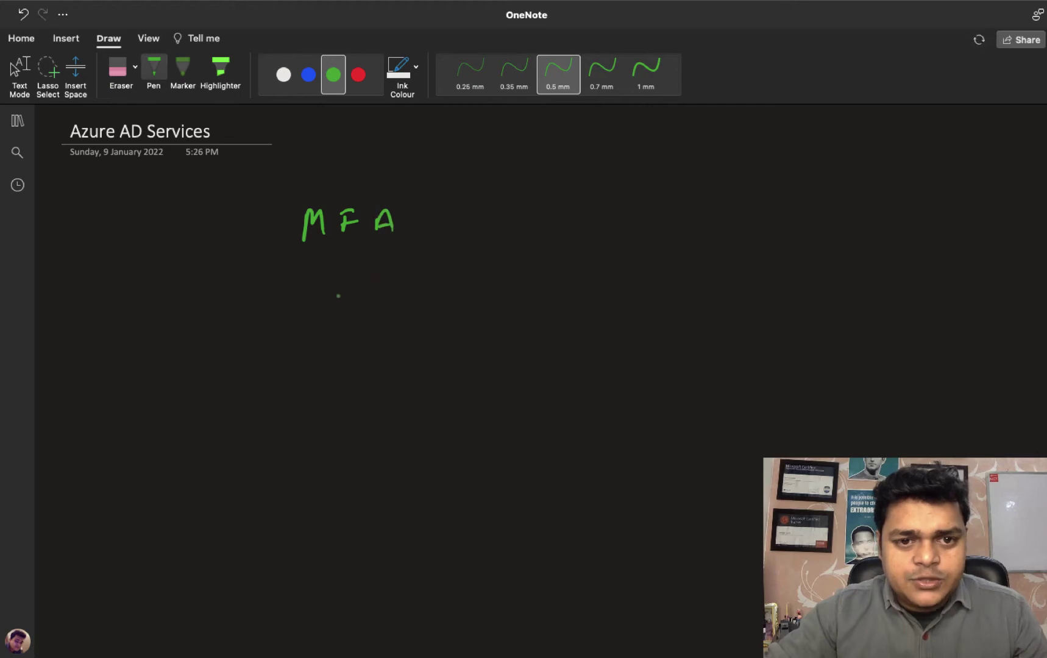
{"action": "mouse_move", "coordinate": [328, 280]}
{"action": "left_mouse_down"}
{"action": "mouse_move", "coordinate": [313, 303]}
{"action": "mouse_move", "coordinate": [335, 302]}
{"action": "mouse_move", "coordinate": [363, 271]}
{"action": "left_mouse_up"}
{"action": "left_click_drag", "start_coordinate": [378, 282], "coordinate": [378, 302]}
{"action": "left_click_drag", "start_coordinate": [378, 275], "coordinate": [381, 288]}
{"action": "left_click_drag", "start_coordinate": [407, 279], "coordinate": [406, 300]}
{"action": "left_click_drag", "start_coordinate": [405, 276], "coordinate": [431, 311]}
{"action": "mouse_move", "coordinate": [317, 344]}
{"action": "left_mouse_down"}
{"action": "mouse_move", "coordinate": [308, 359]}
{"action": "mouse_move", "coordinate": [318, 364]}
{"action": "left_mouse_up"}
{"action": "mouse_move", "coordinate": [323, 353]}
{"action": "left_mouse_down"}
{"action": "mouse_move", "coordinate": [362, 369]}
{"action": "mouse_move", "coordinate": [358, 352]}
{"action": "mouse_move", "coordinate": [373, 352]}
{"action": "left_mouse_up"}
{"action": "mouse_move", "coordinate": [382, 353]}
{"action": "left_mouse_down"}
{"action": "mouse_move", "coordinate": [404, 353]}
{"action": "mouse_move", "coordinate": [395, 366]}
{"action": "mouse_move", "coordinate": [446, 368]}
{"action": "left_mouse_up"}
{"action": "mouse_move", "coordinate": [445, 340]}
{"action": "left_mouse_down"}
{"action": "mouse_move", "coordinate": [448, 369]}
{"action": "mouse_move", "coordinate": [490, 357]}
{"action": "mouse_move", "coordinate": [590, 369]}
{"action": "left_mouse_up"}
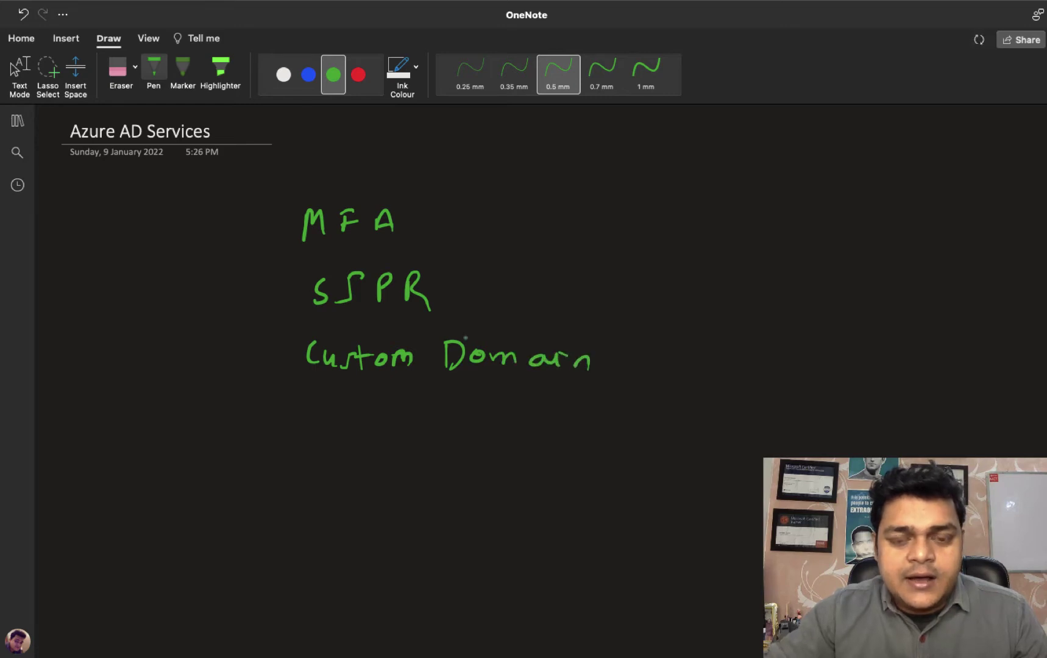
Number the three items 1, 2 and 3 and draw a dash after each.
{"action": "mouse_move", "coordinate": [239, 223]}
{"action": "left_mouse_down"}
{"action": "mouse_move", "coordinate": [237, 242]}
{"action": "mouse_move", "coordinate": [251, 239]}
{"action": "left_mouse_up"}
{"action": "left_click_drag", "start_coordinate": [256, 233], "coordinate": [262, 238]}
{"action": "mouse_move", "coordinate": [235, 285]}
{"action": "left_mouse_down"}
{"action": "mouse_move", "coordinate": [239, 306]}
{"action": "mouse_move", "coordinate": [255, 305]}
{"action": "left_mouse_up"}
{"action": "left_click_drag", "start_coordinate": [260, 295], "coordinate": [269, 295]}
{"action": "left_click_drag", "start_coordinate": [242, 347], "coordinate": [244, 370]}
{"action": "left_click_drag", "start_coordinate": [263, 359], "coordinate": [277, 359]}
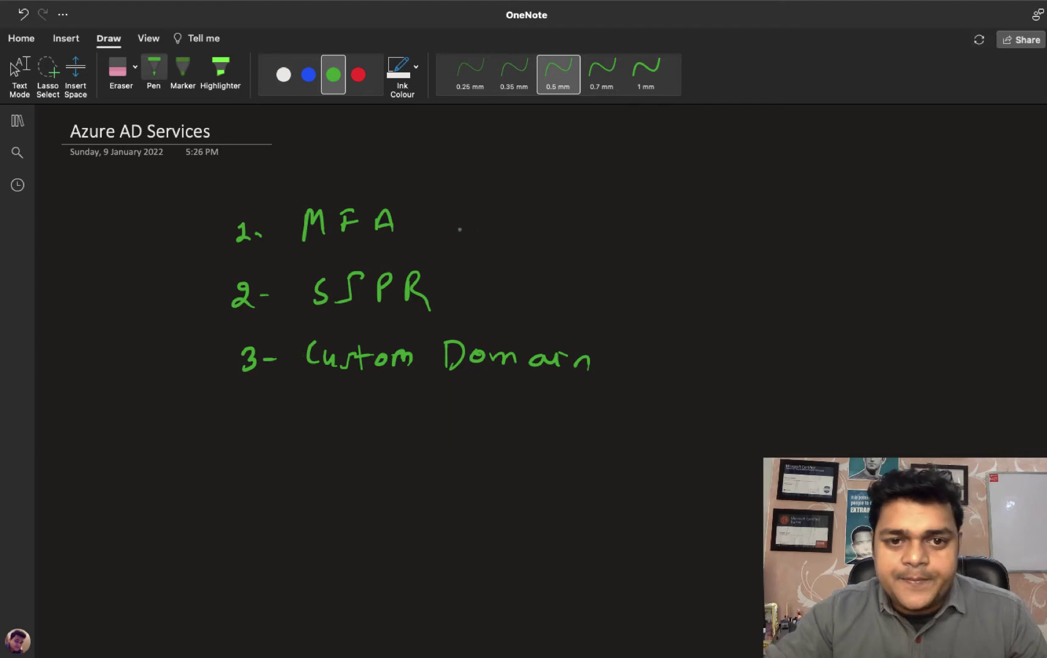
{"action": "left_click_drag", "start_coordinate": [443, 219], "coordinate": [471, 218]}
{"action": "left_click_drag", "start_coordinate": [463, 283], "coordinate": [494, 280]}
{"action": "left_click_drag", "start_coordinate": [620, 364], "coordinate": [647, 366]}
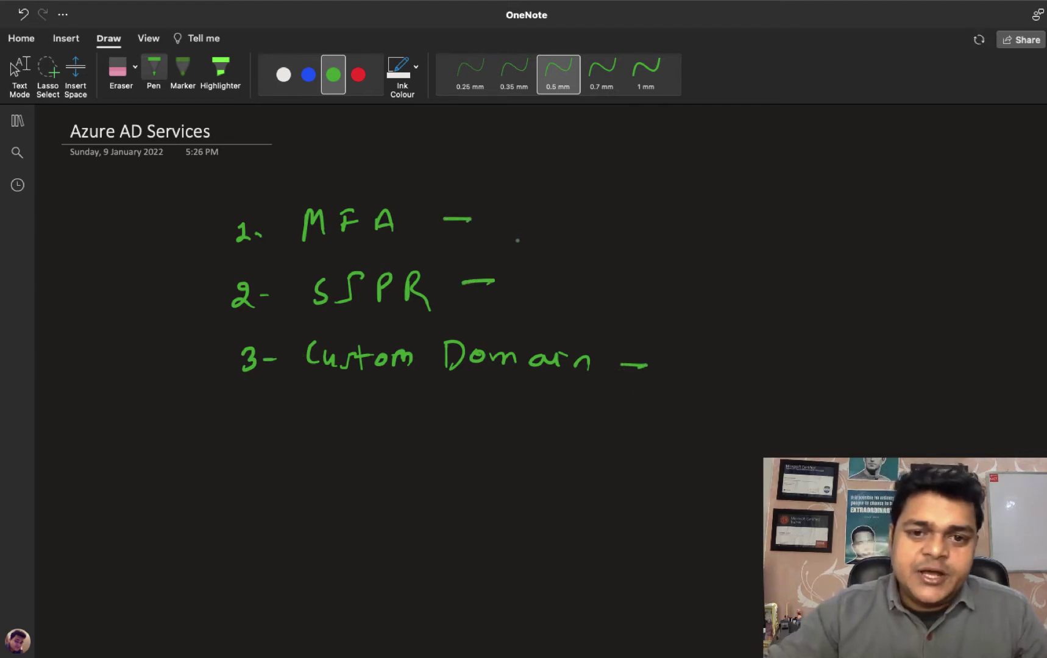
Handwrite 'Multifactor Authentication' after the MFA dash.
{"action": "mouse_move", "coordinate": [500, 212]}
{"action": "left_mouse_down"}
{"action": "mouse_move", "coordinate": [502, 226]}
{"action": "mouse_move", "coordinate": [552, 232]}
{"action": "mouse_move", "coordinate": [587, 212]}
{"action": "mouse_move", "coordinate": [595, 233]}
{"action": "mouse_move", "coordinate": [644, 212]}
{"action": "mouse_move", "coordinate": [659, 224]}
{"action": "mouse_move", "coordinate": [683, 218]}
{"action": "mouse_move", "coordinate": [641, 227]}
{"action": "left_mouse_up"}
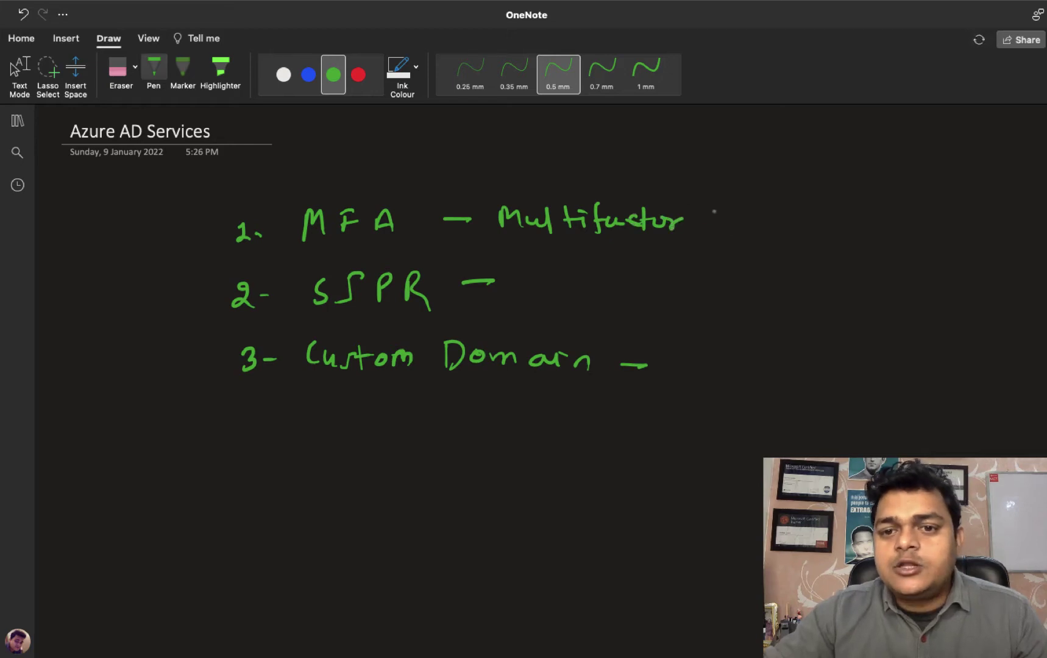
{"action": "mouse_move", "coordinate": [707, 227]}
{"action": "left_mouse_down"}
{"action": "mouse_move", "coordinate": [723, 204]}
{"action": "mouse_move", "coordinate": [734, 233]}
{"action": "mouse_move", "coordinate": [738, 218]}
{"action": "left_mouse_up"}
{"action": "mouse_move", "coordinate": [736, 213]}
{"action": "left_mouse_down"}
{"action": "mouse_move", "coordinate": [758, 209]}
{"action": "mouse_move", "coordinate": [763, 233]}
{"action": "left_mouse_up"}
{"action": "mouse_move", "coordinate": [764, 223]}
{"action": "left_mouse_down"}
{"action": "mouse_move", "coordinate": [774, 206]}
{"action": "mouse_move", "coordinate": [789, 228]}
{"action": "left_mouse_up"}
{"action": "left_click_drag", "start_coordinate": [786, 226], "coordinate": [811, 225]}
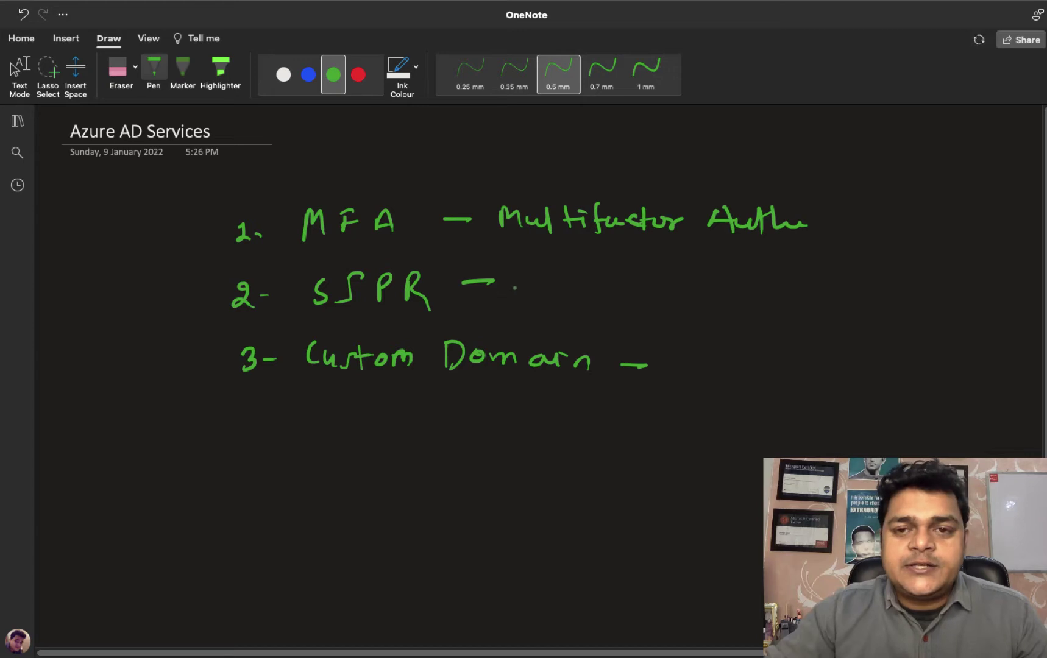
{"action": "key", "text": "Escape"}
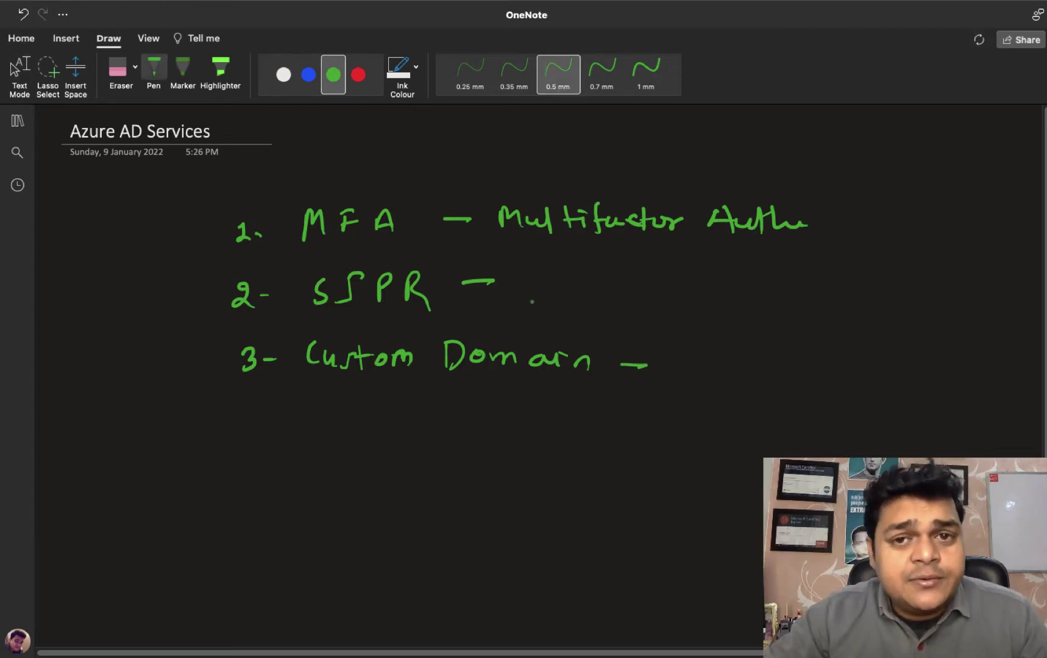
Handwrite 'Self Service Password Reset' after the SSPR dash.
{"action": "mouse_move", "coordinate": [527, 267]}
{"action": "left_mouse_down"}
{"action": "mouse_move", "coordinate": [515, 283]}
{"action": "mouse_move", "coordinate": [550, 285]}
{"action": "left_mouse_up"}
{"action": "mouse_move", "coordinate": [566, 265]}
{"action": "left_mouse_down"}
{"action": "mouse_move", "coordinate": [561, 287]}
{"action": "mouse_move", "coordinate": [594, 268]}
{"action": "mouse_move", "coordinate": [614, 282]}
{"action": "mouse_move", "coordinate": [656, 271]}
{"action": "mouse_move", "coordinate": [731, 297]}
{"action": "left_mouse_up"}
{"action": "left_click", "coordinate": [708, 284]}
{"action": "mouse_move", "coordinate": [730, 273]}
{"action": "left_mouse_down"}
{"action": "mouse_move", "coordinate": [732, 282]}
{"action": "mouse_move", "coordinate": [707, 287]}
{"action": "mouse_move", "coordinate": [776, 296]}
{"action": "left_mouse_up"}
{"action": "mouse_move", "coordinate": [805, 269]}
{"action": "left_mouse_down"}
{"action": "mouse_move", "coordinate": [801, 295]}
{"action": "mouse_move", "coordinate": [845, 287]}
{"action": "mouse_move", "coordinate": [866, 302]}
{"action": "left_mouse_up"}
{"action": "left_click_drag", "start_coordinate": [859, 285], "coordinate": [885, 282]}
{"action": "left_click", "coordinate": [888, 285]}
{"action": "key", "text": "Escape"}
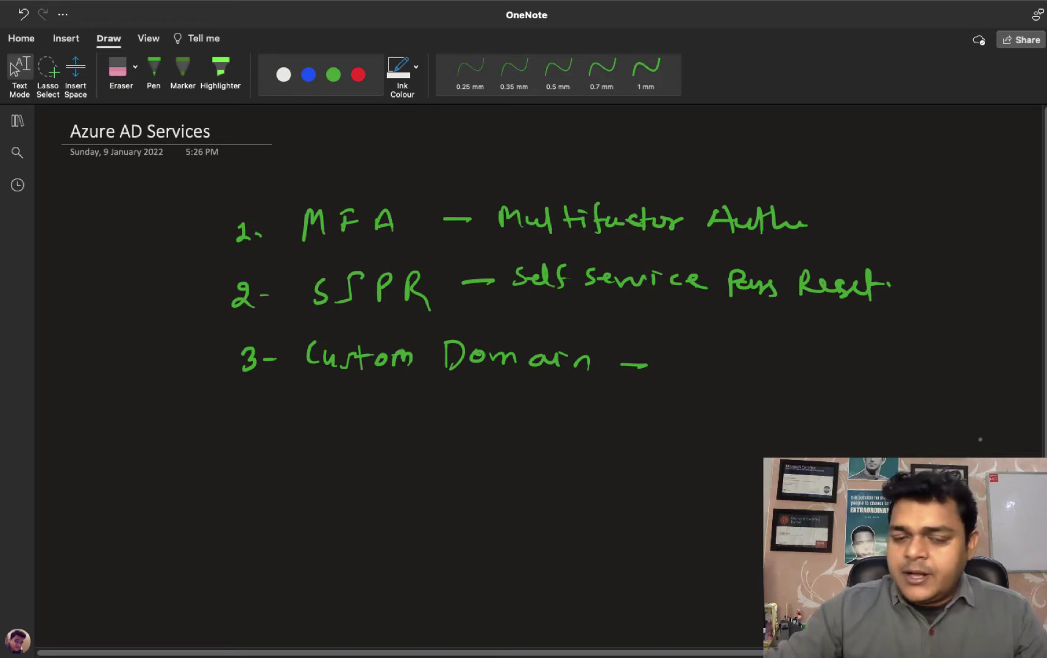
Ink a bracketed 'onmicrosoft.com' after the Custom Domain dash in green.
{"action": "left_click", "coordinate": [153, 72]}
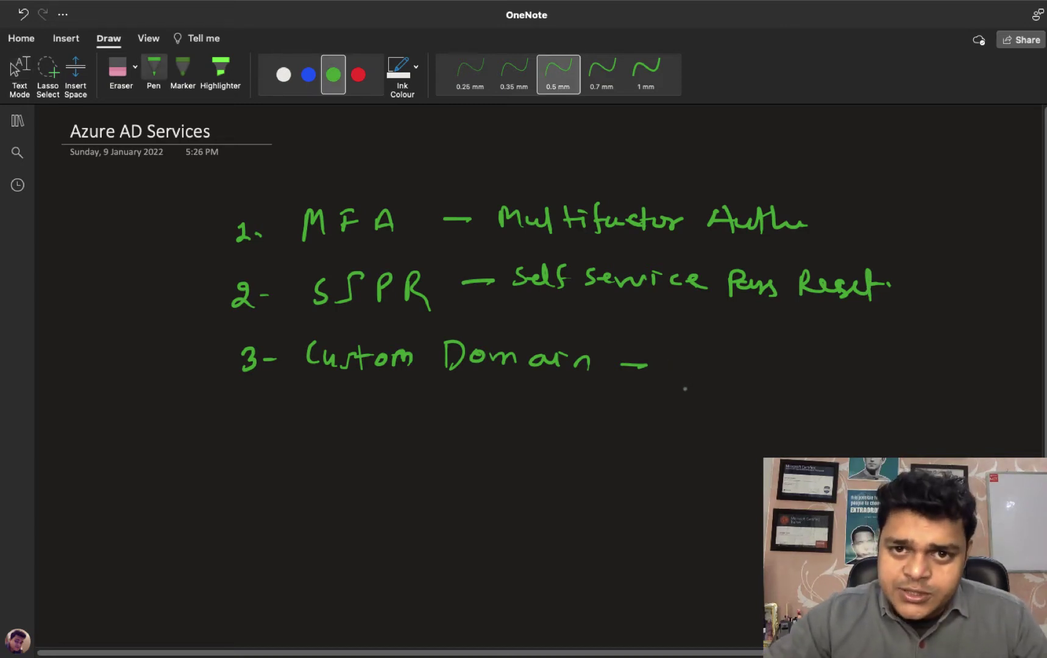
{"action": "left_click", "coordinate": [657, 366]}
{"action": "key", "text": "Escape"}
{"action": "left_click", "coordinate": [153, 72]}
{"action": "mouse_move", "coordinate": [676, 363]}
{"action": "left_mouse_down"}
{"action": "mouse_move", "coordinate": [703, 377]}
{"action": "mouse_move", "coordinate": [716, 366]}
{"action": "mouse_move", "coordinate": [792, 378]}
{"action": "mouse_move", "coordinate": [812, 369]}
{"action": "mouse_move", "coordinate": [825, 386]}
{"action": "left_mouse_up"}
{"action": "left_click", "coordinate": [720, 373]}
{"action": "left_click_drag", "start_coordinate": [820, 373], "coordinate": [844, 384]}
{"action": "left_click", "coordinate": [859, 376]}
{"action": "left_click_drag", "start_coordinate": [833, 370], "coordinate": [921, 386]}
{"action": "left_click_drag", "start_coordinate": [916, 362], "coordinate": [918, 392]}
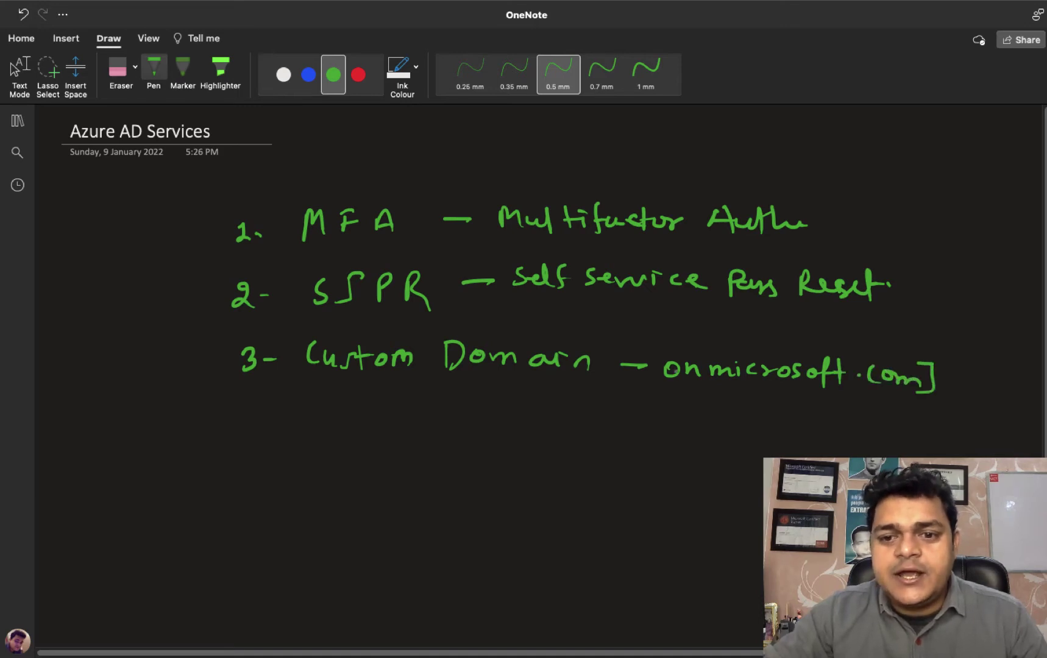
{"action": "mouse_move", "coordinate": [663, 349]}
{"action": "left_mouse_down"}
{"action": "mouse_move", "coordinate": [677, 346]}
{"action": "mouse_move", "coordinate": [677, 395]}
{"action": "left_mouse_up"}
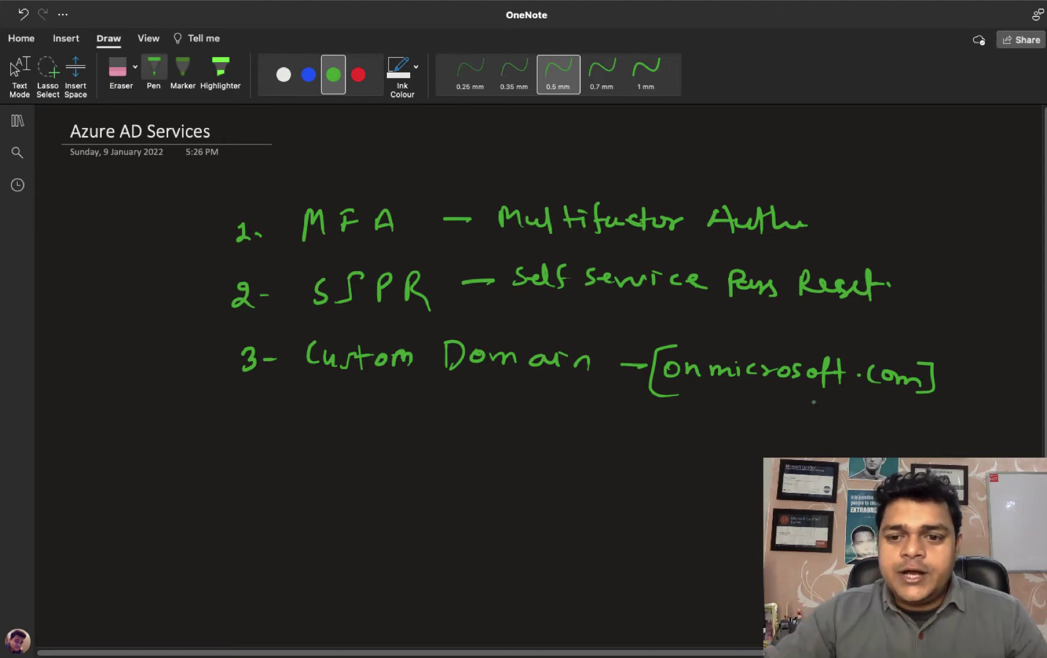
Underline 'soft', draw an arrow down, and begin a bracketed new domain name below.
{"action": "left_click_drag", "start_coordinate": [782, 393], "coordinate": [859, 394]}
{"action": "left_click_drag", "start_coordinate": [797, 349], "coordinate": [833, 347]}
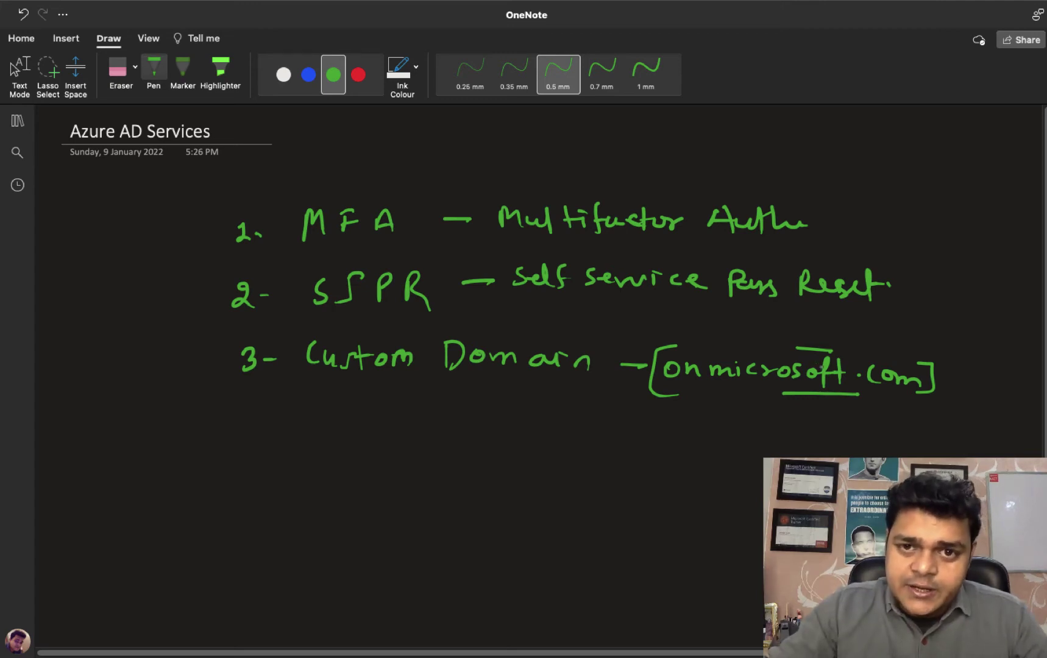
{"action": "key", "text": "Escape"}
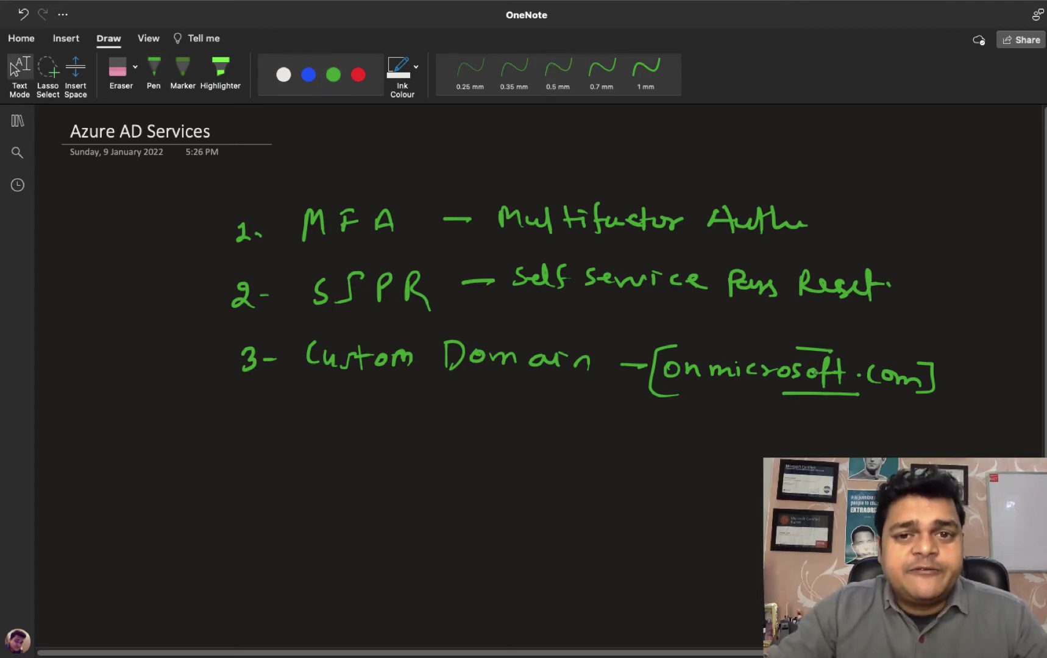
{"action": "left_click_drag", "start_coordinate": [766, 408], "coordinate": [774, 440]}
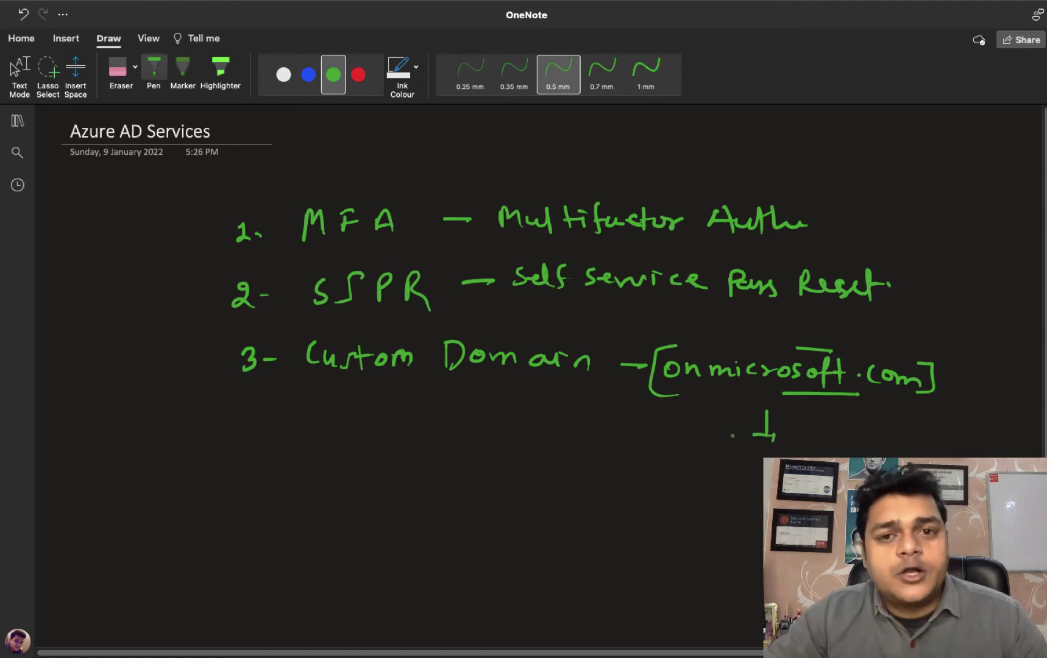
{"action": "mouse_move", "coordinate": [709, 454]}
{"action": "left_mouse_down"}
{"action": "mouse_move", "coordinate": [714, 479]}
{"action": "mouse_move", "coordinate": [713, 466]}
{"action": "mouse_move", "coordinate": [762, 470]}
{"action": "left_mouse_up"}
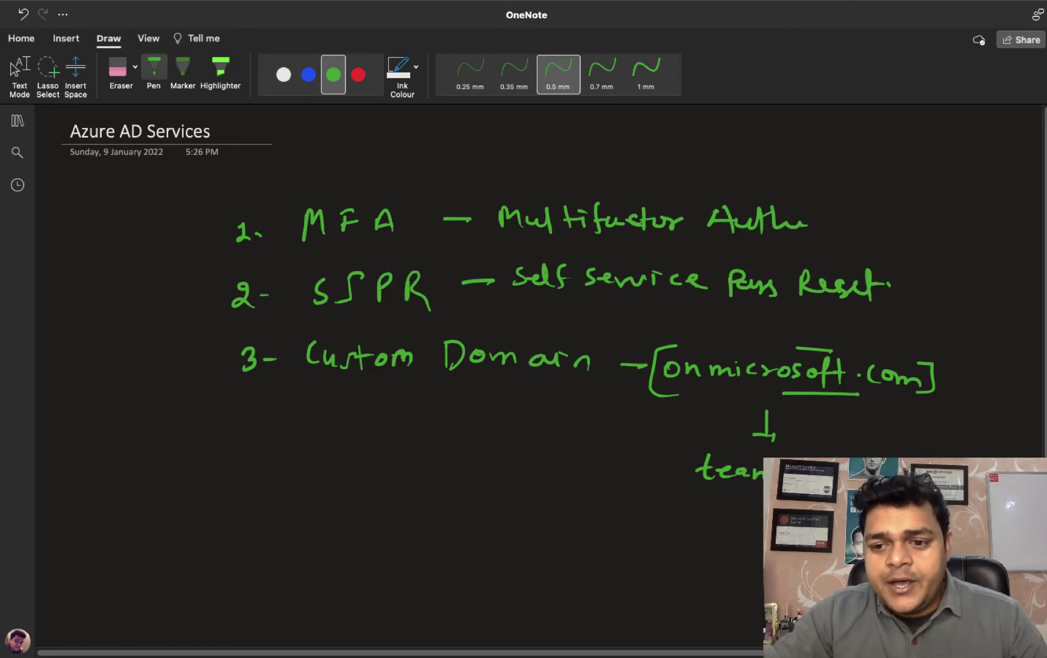
{"action": "left_click_drag", "start_coordinate": [700, 446], "coordinate": [695, 489]}
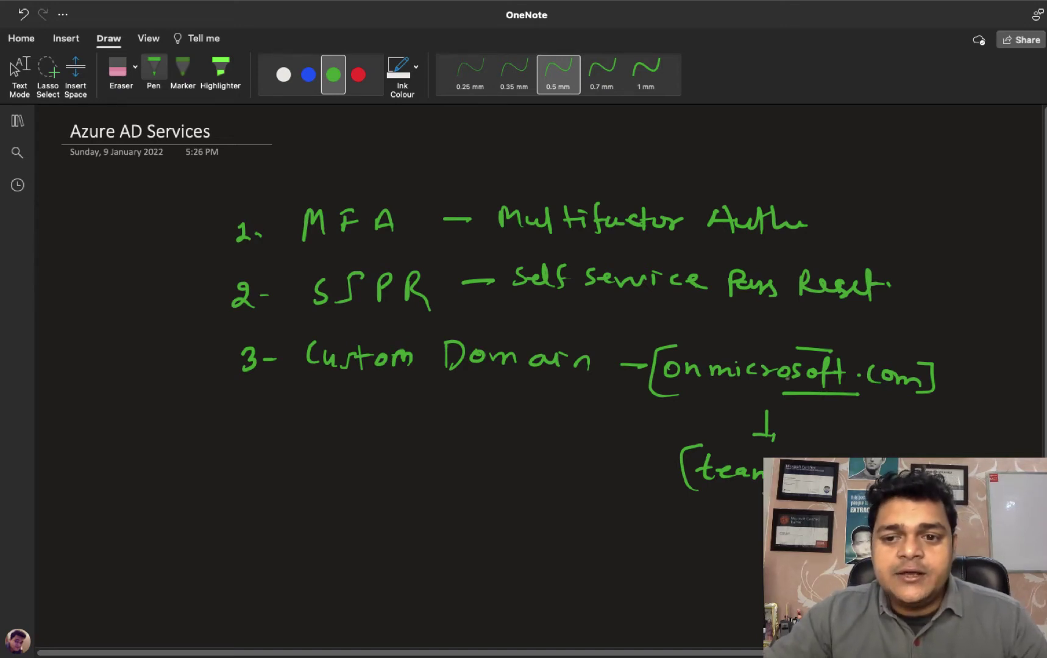
{"action": "key", "text": "Escape"}
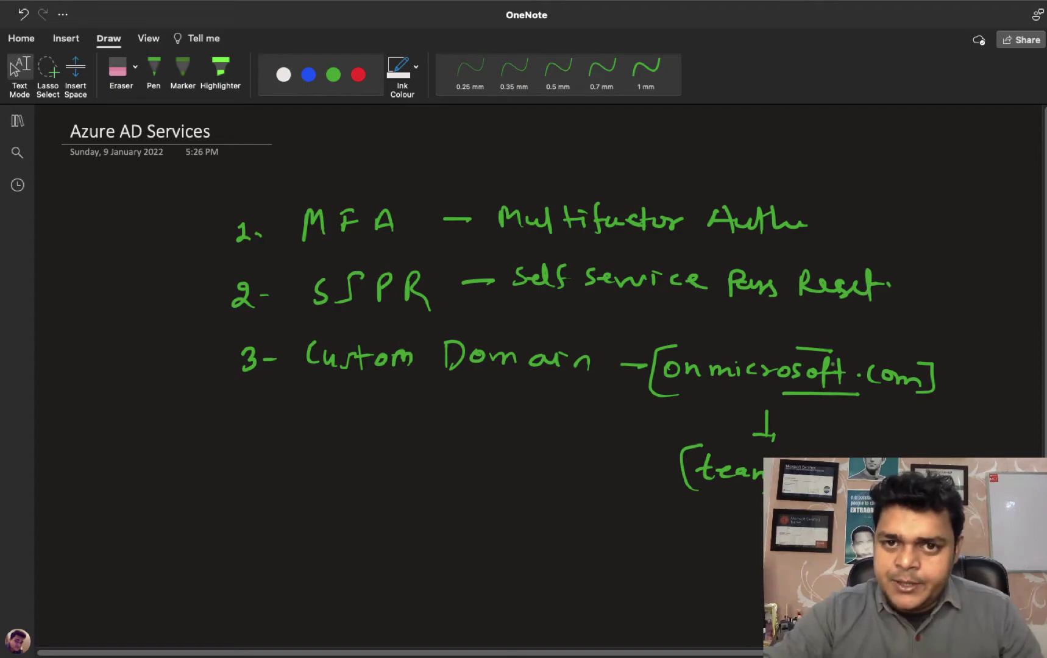
{"action": "key", "text": "ctrl+Left"}
{"action": "key", "text": "ctrl+Right"}
{"action": "key", "text": "ctrl+Right"}
{"action": "key", "text": "ctrl+Right"}
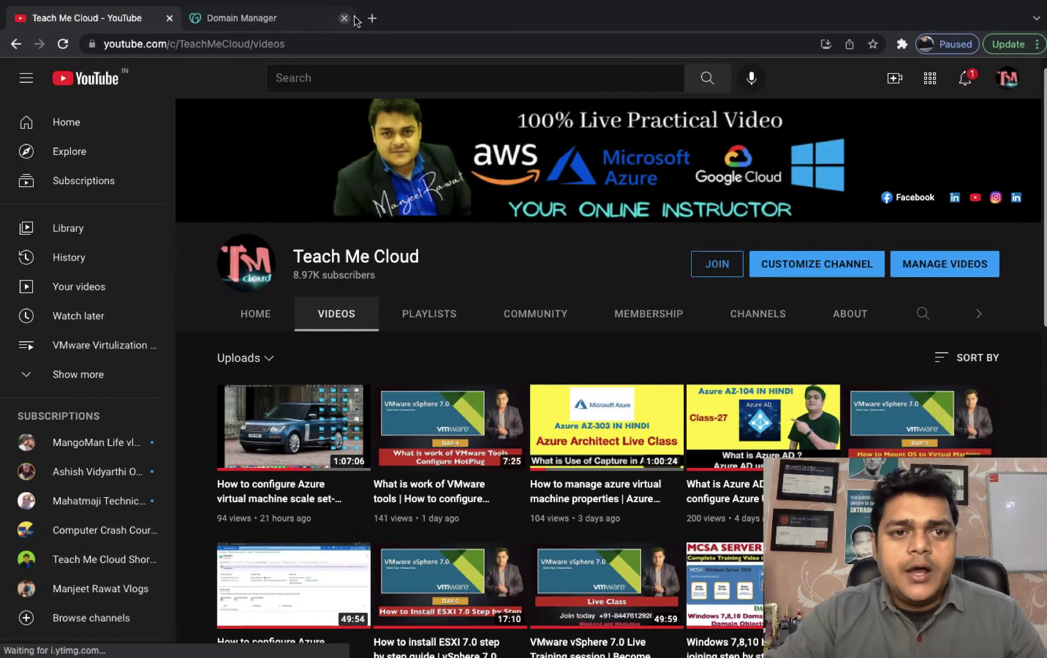
Open portal.azure.com in a new Chrome tab, sign in, and check the GoDaddy domains.
{"action": "left_click", "coordinate": [370, 18]}
{"action": "type", "text": "po"}
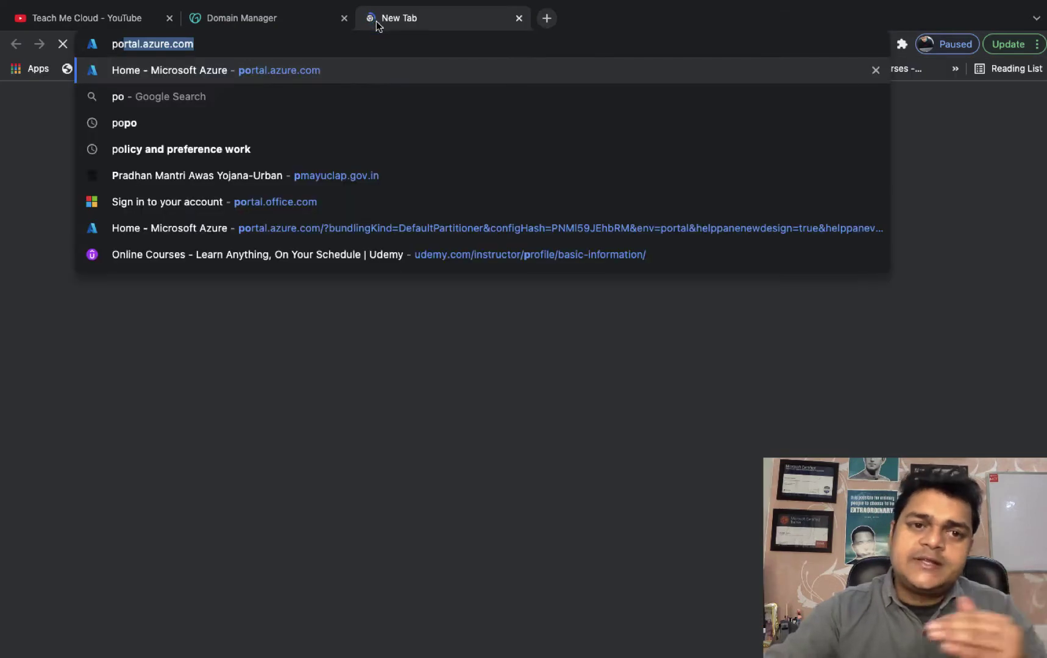
{"action": "key", "text": "Return"}
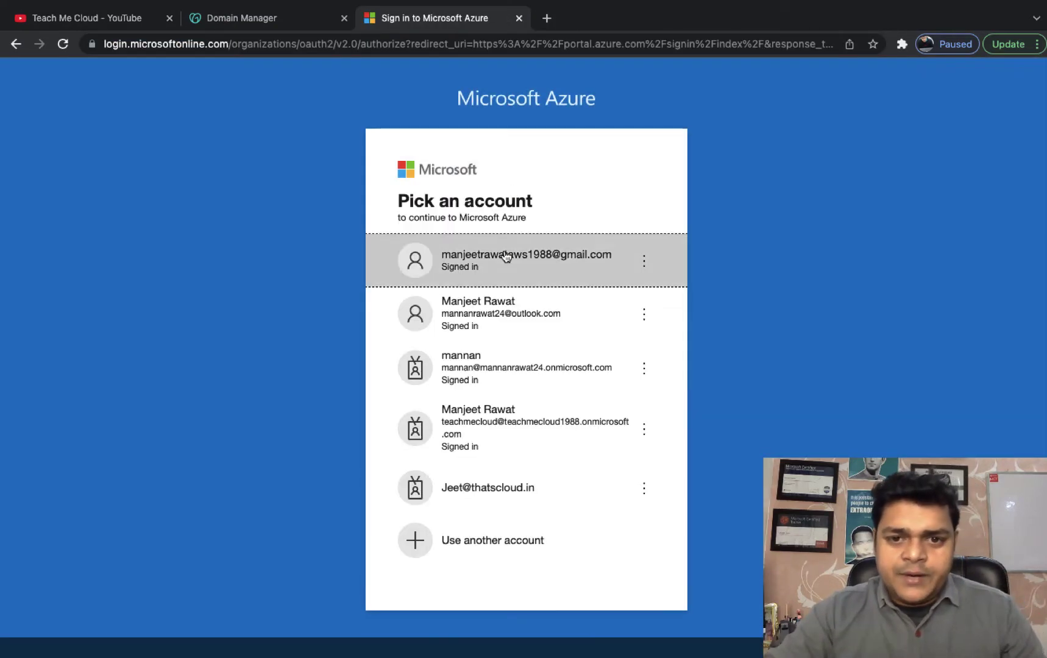
{"action": "left_click", "coordinate": [491, 315]}
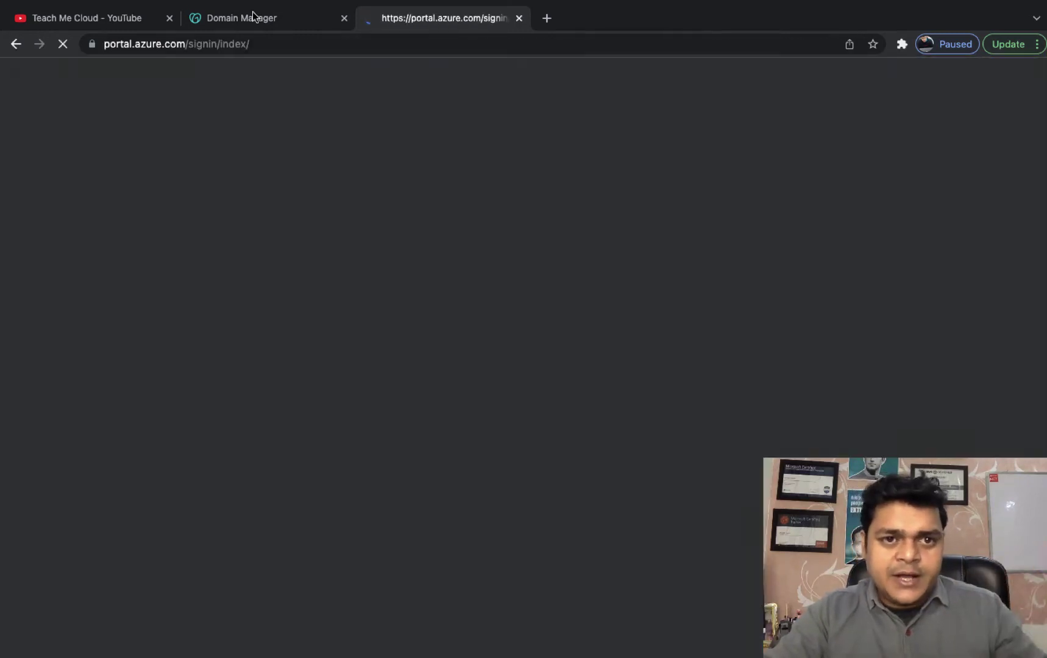
{"action": "left_click", "coordinate": [252, 17]}
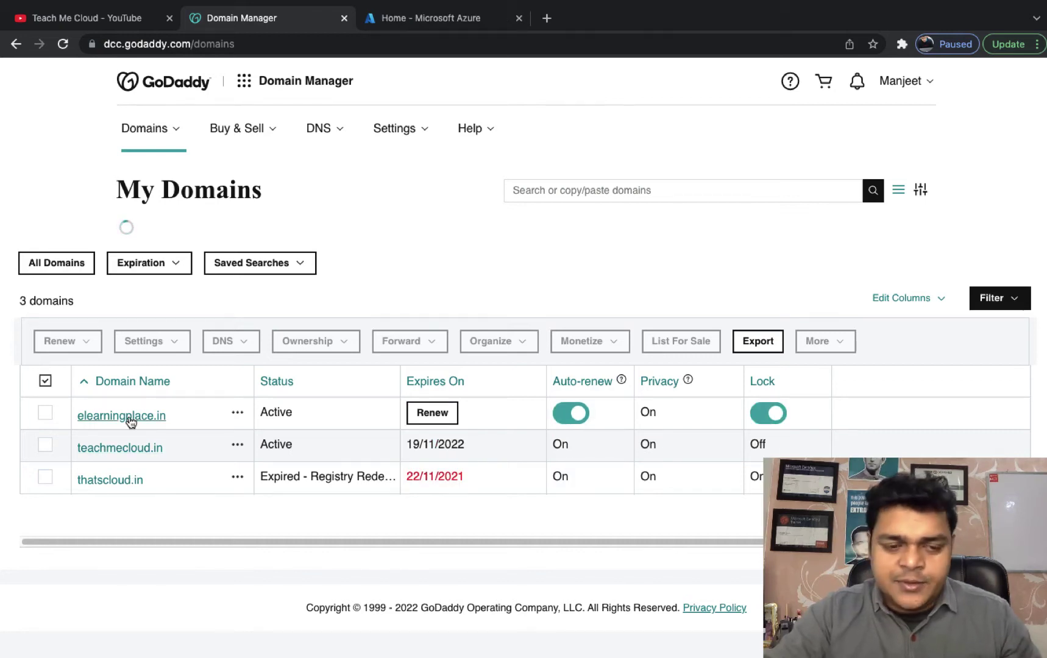
{"action": "left_click", "coordinate": [423, 21]}
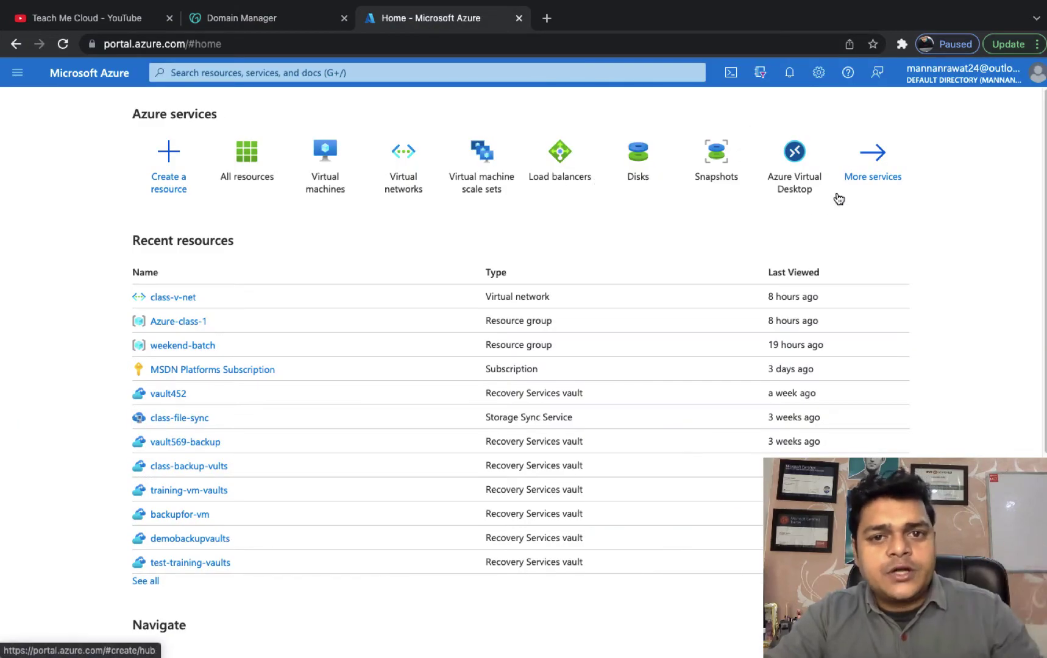
Go from All services > Security to Azure Active Directory's Custom domain names and choose Add custom domain.
{"action": "left_click", "coordinate": [862, 172]}
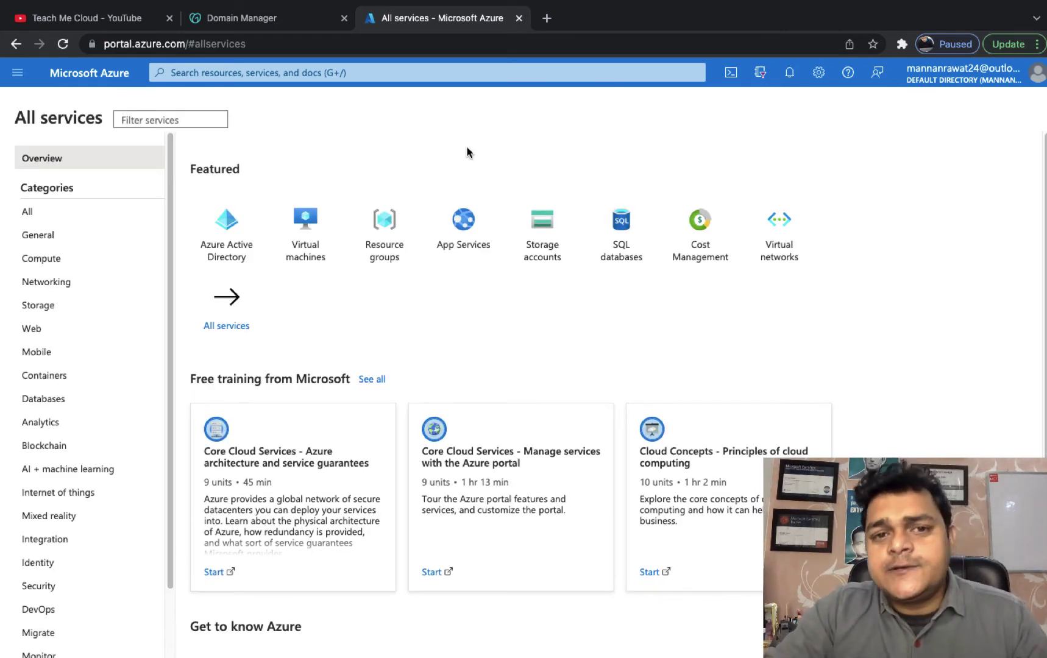
{"action": "scroll", "coordinate": [97, 517], "scroll_direction": "down", "scroll_amount": 2}
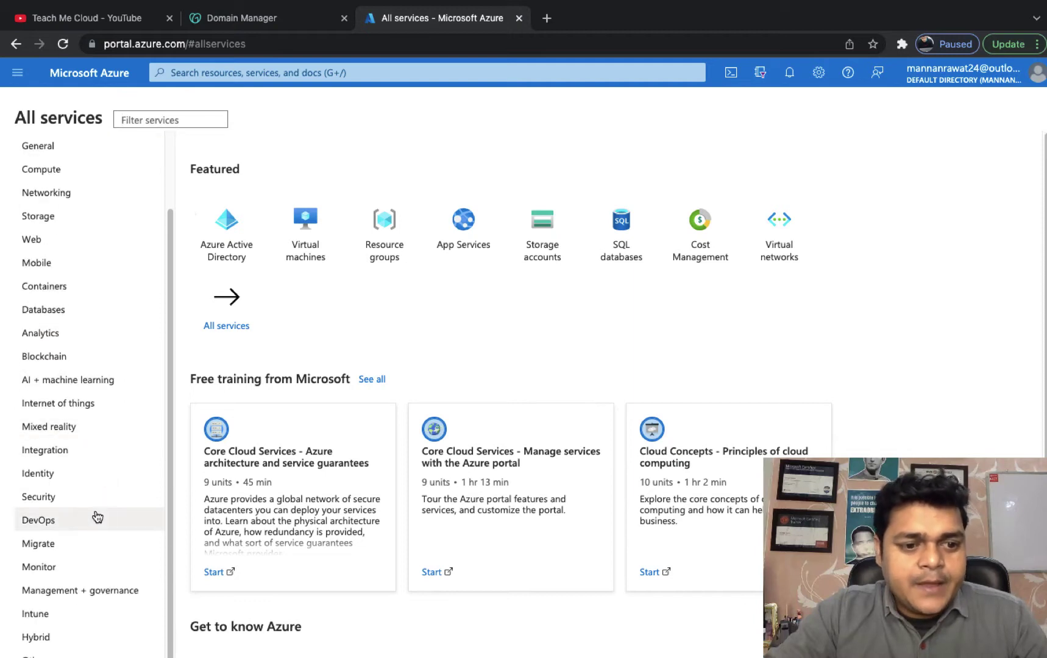
{"action": "left_click", "coordinate": [35, 504]}
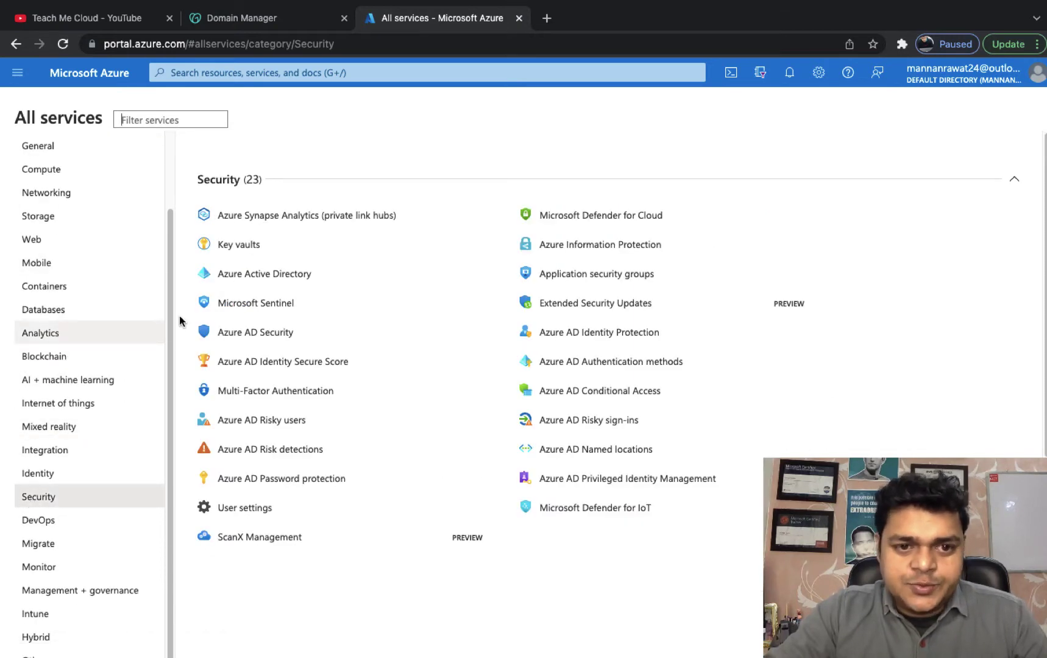
{"action": "mouse_move", "coordinate": [259, 273]}
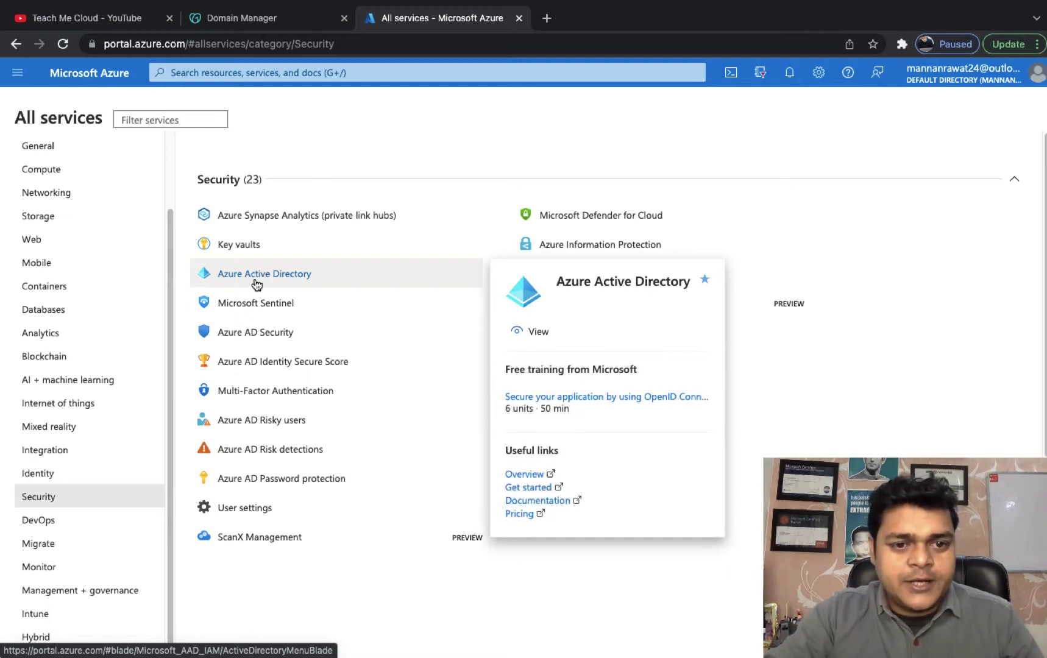
{"action": "left_click", "coordinate": [256, 280]}
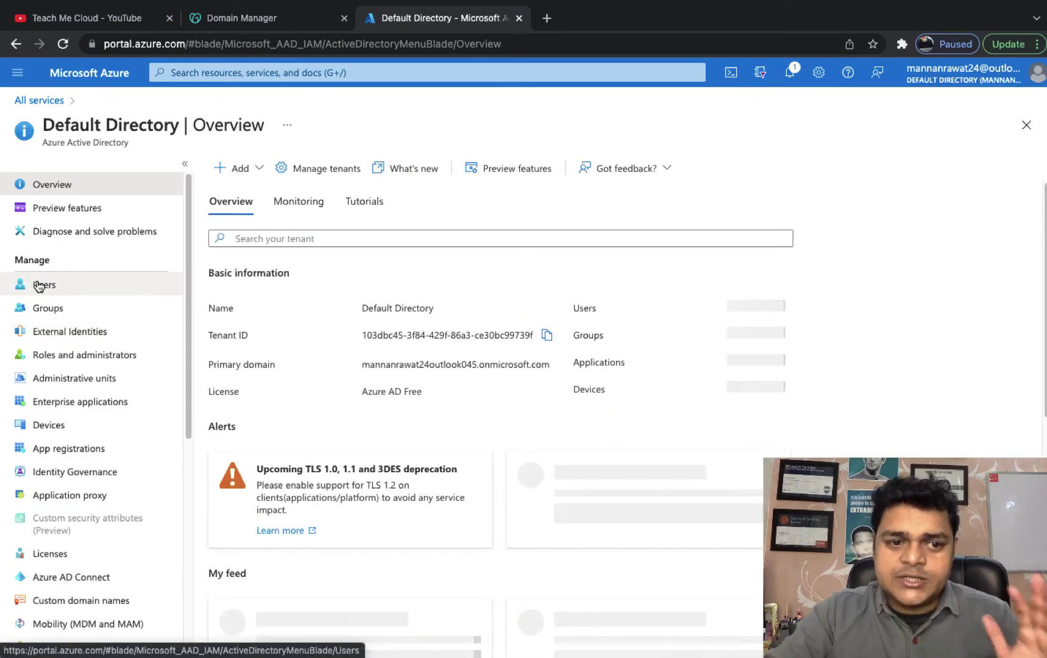
{"action": "scroll", "coordinate": [39, 378], "scroll_direction": "down", "scroll_amount": 1}
{"action": "scroll", "coordinate": [38, 399], "scroll_direction": "down", "scroll_amount": 3}
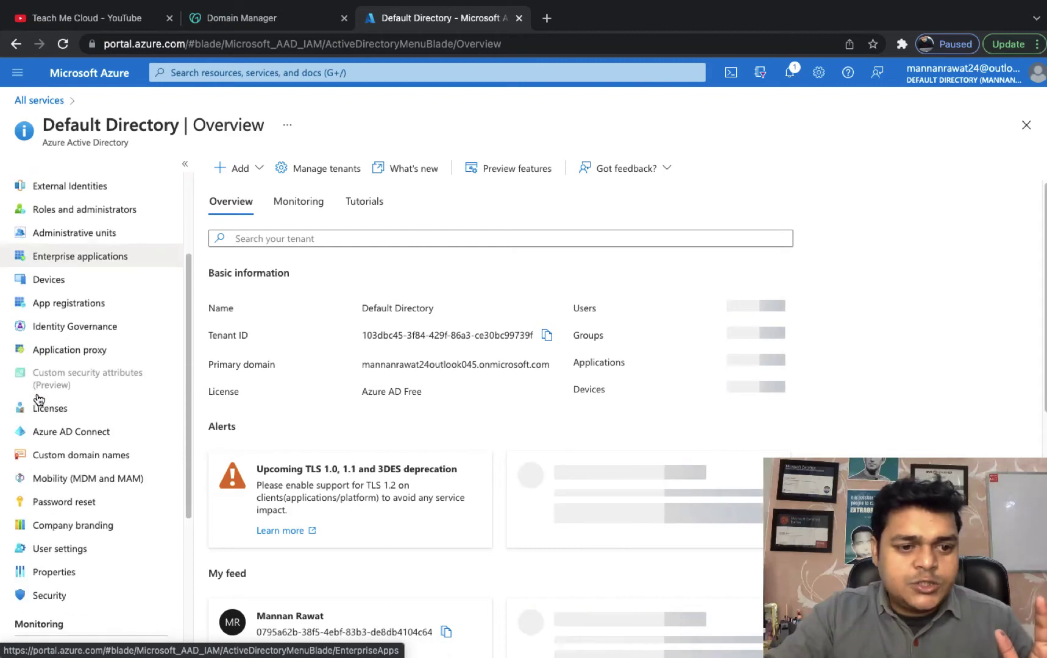
{"action": "left_click", "coordinate": [62, 465]}
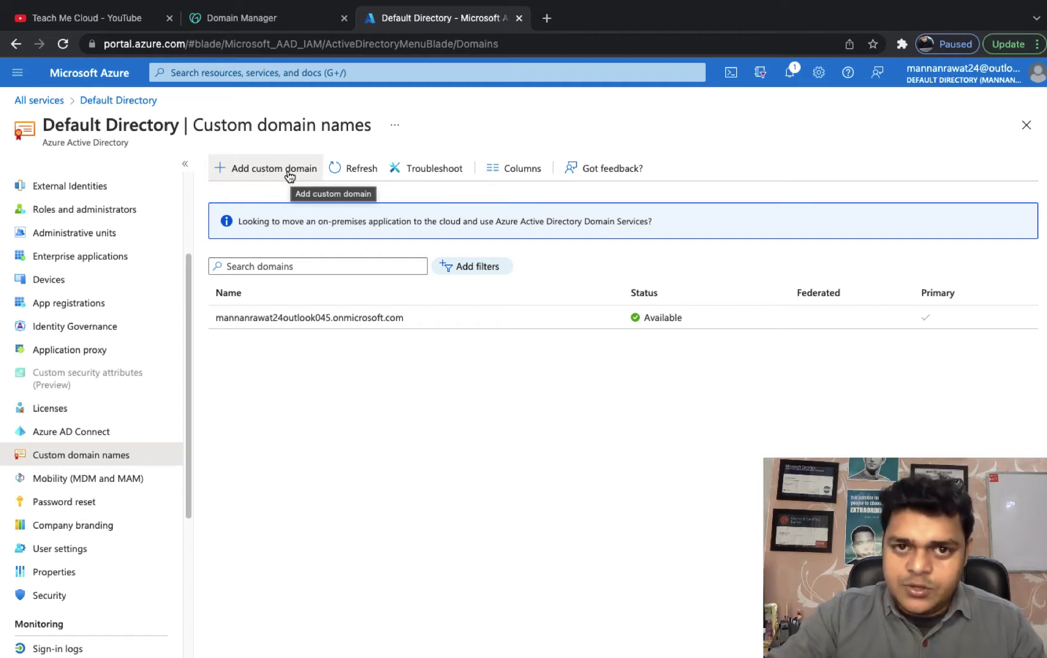
{"action": "left_click", "coordinate": [259, 174]}
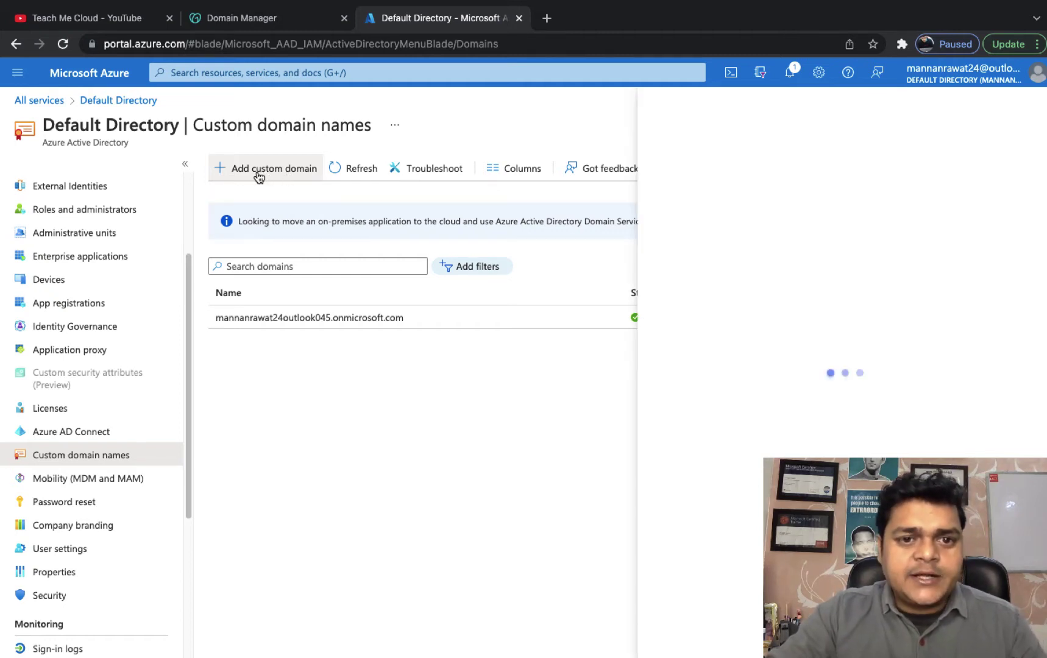
Copy elearningplace.in from GoDaddy's domain list, paste it into the Custom domain name field, and add it.
{"action": "left_click", "coordinate": [888, 172]}
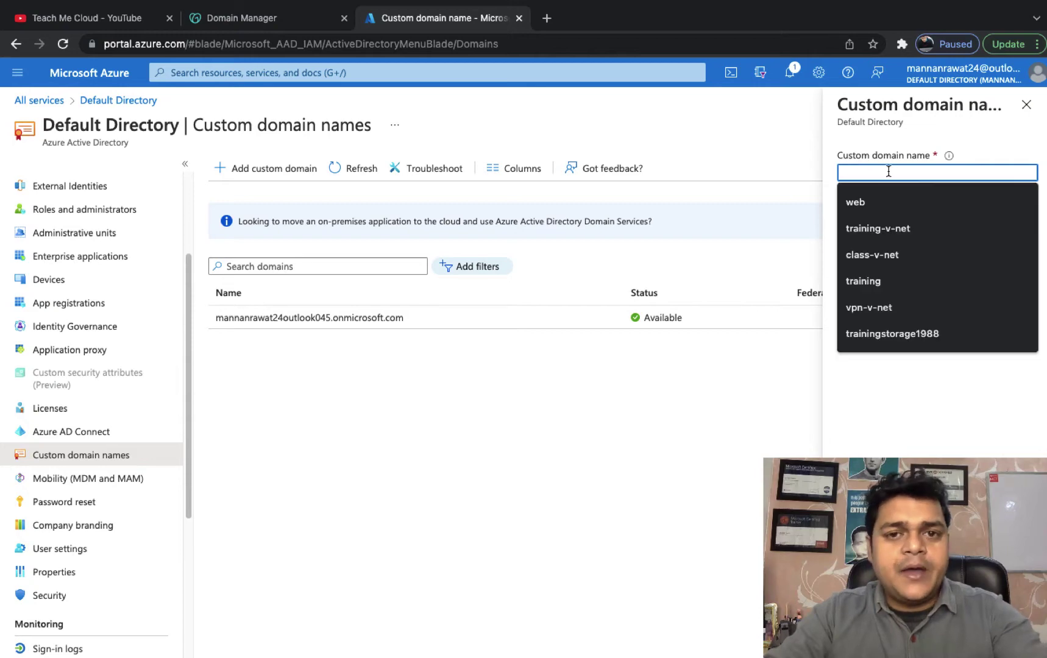
{"action": "left_click", "coordinate": [277, 18]}
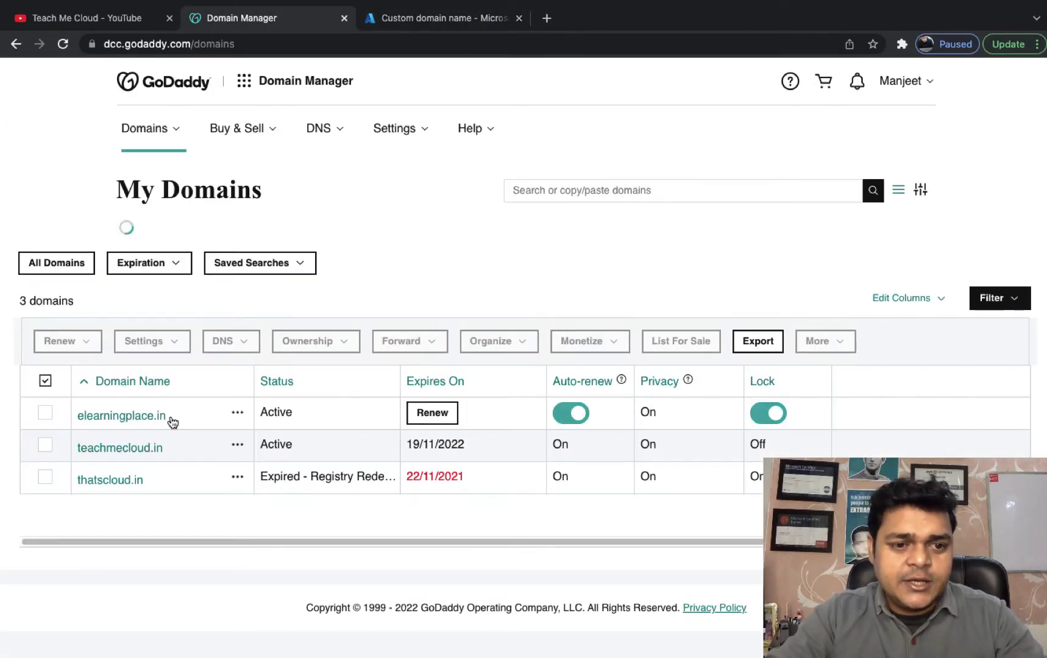
{"action": "left_click_drag", "start_coordinate": [168, 416], "coordinate": [73, 414]}
{"action": "right_click", "coordinate": [95, 414]}
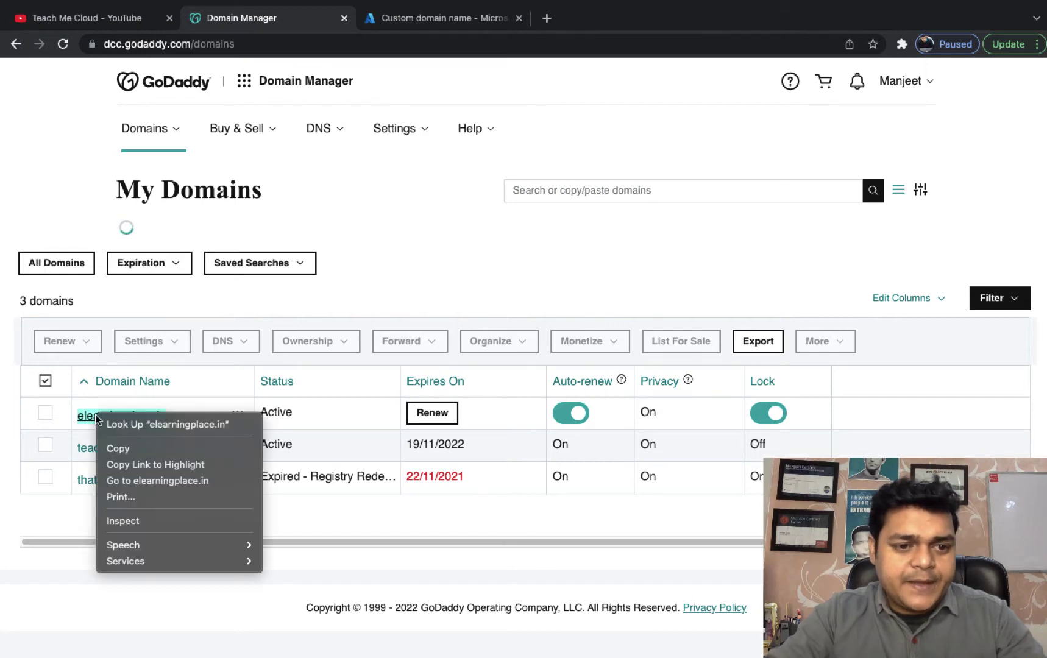
{"action": "left_click", "coordinate": [118, 449]}
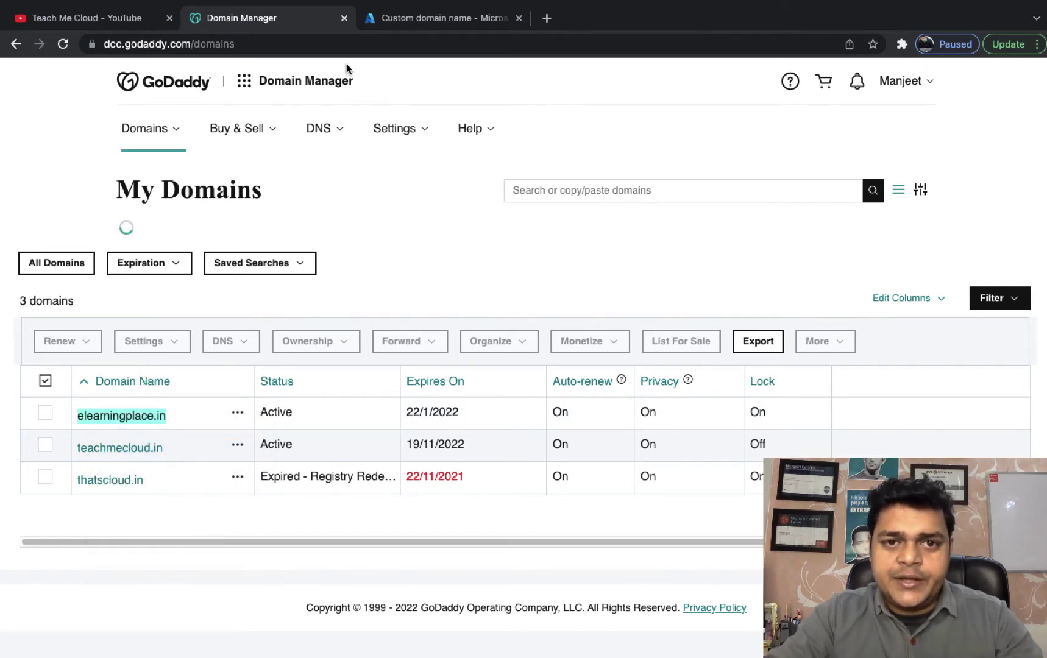
{"action": "left_click", "coordinate": [420, 18]}
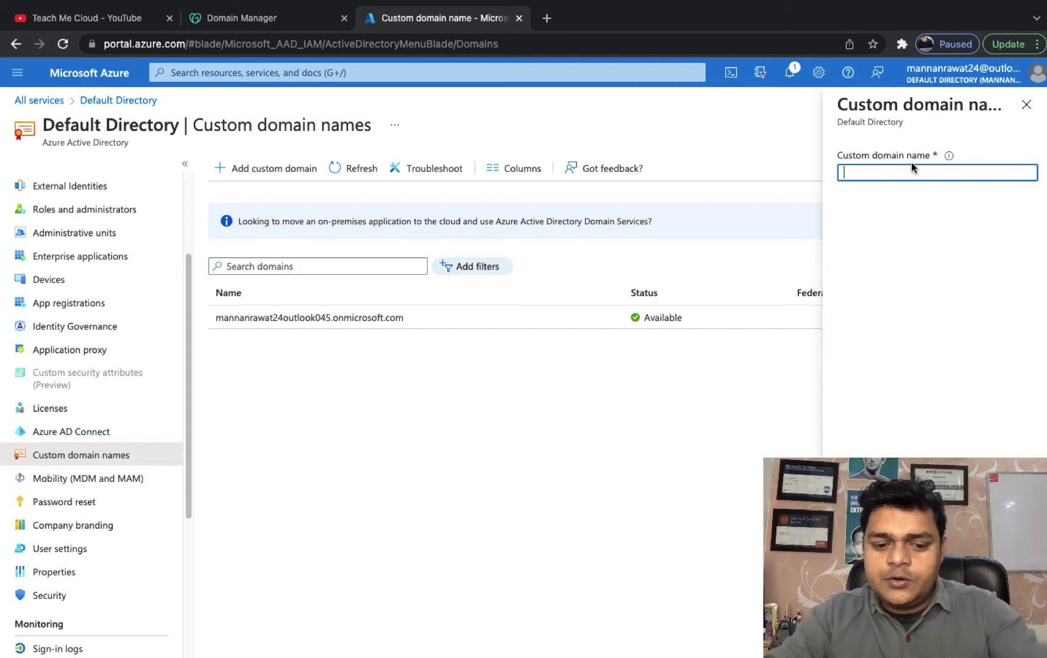
{"action": "key", "text": "super+v"}
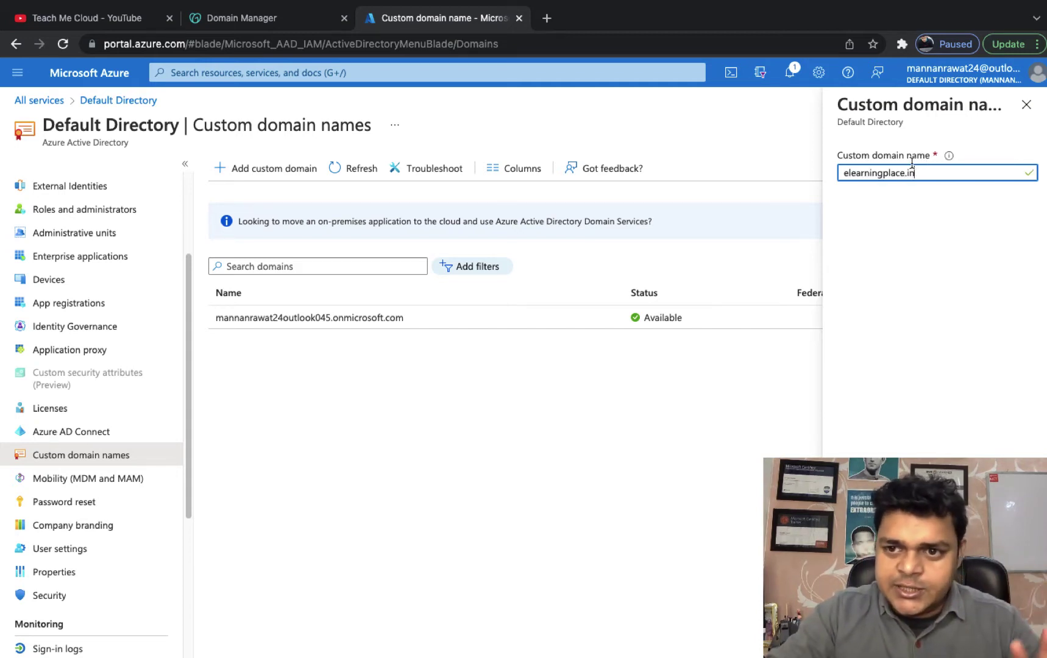
{"action": "left_click", "coordinate": [870, 637]}
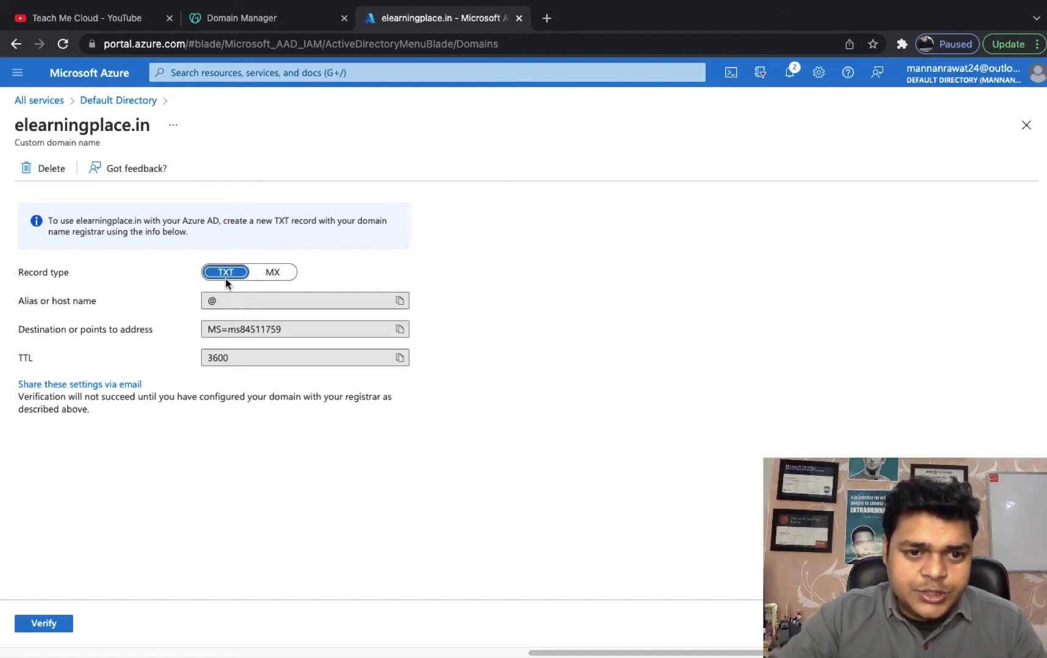
Copy the TXT value MS=ms84511759 and go back to the GoDaddy Domain Manager tab.
{"action": "left_click", "coordinate": [399, 329]}
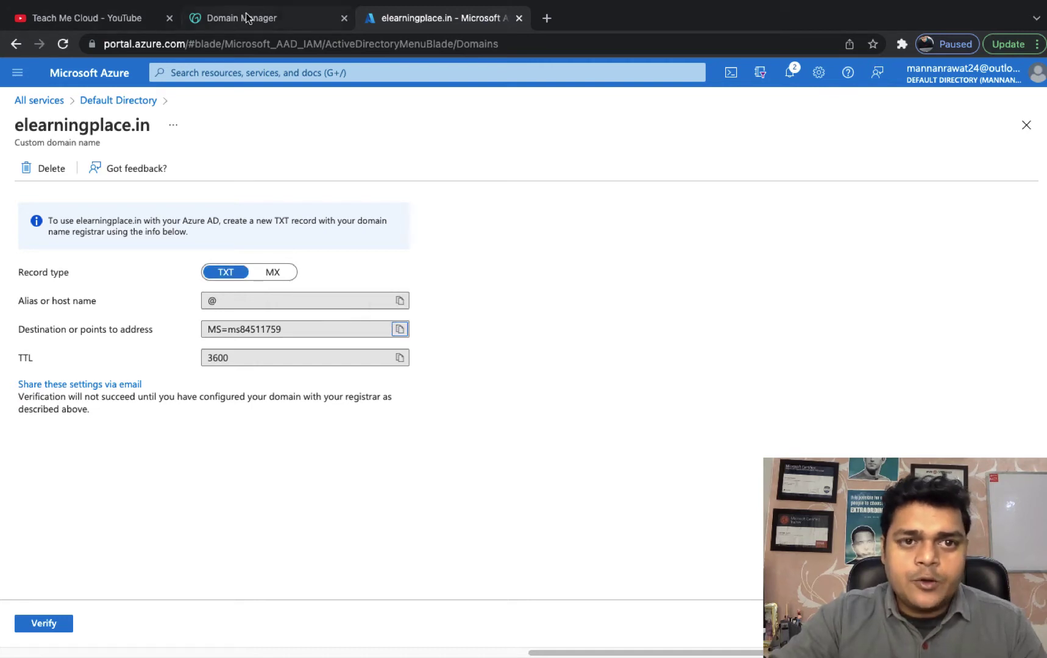
{"action": "left_click", "coordinate": [247, 18]}
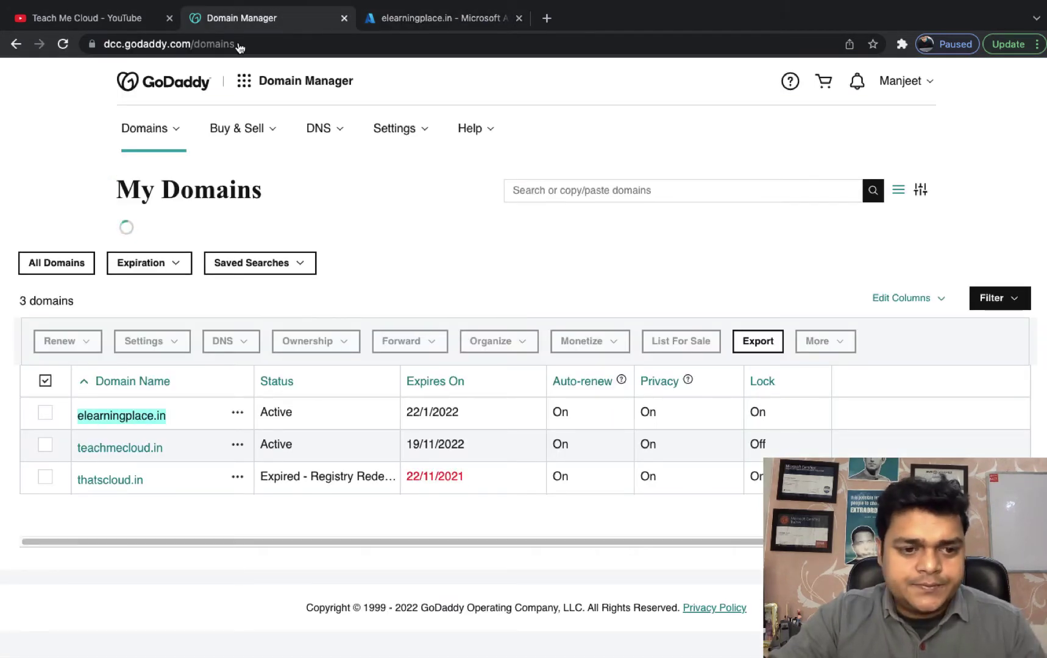
Open elearningplace.in in GoDaddy and go to its Manage DNS records list.
{"action": "left_click", "coordinate": [125, 420]}
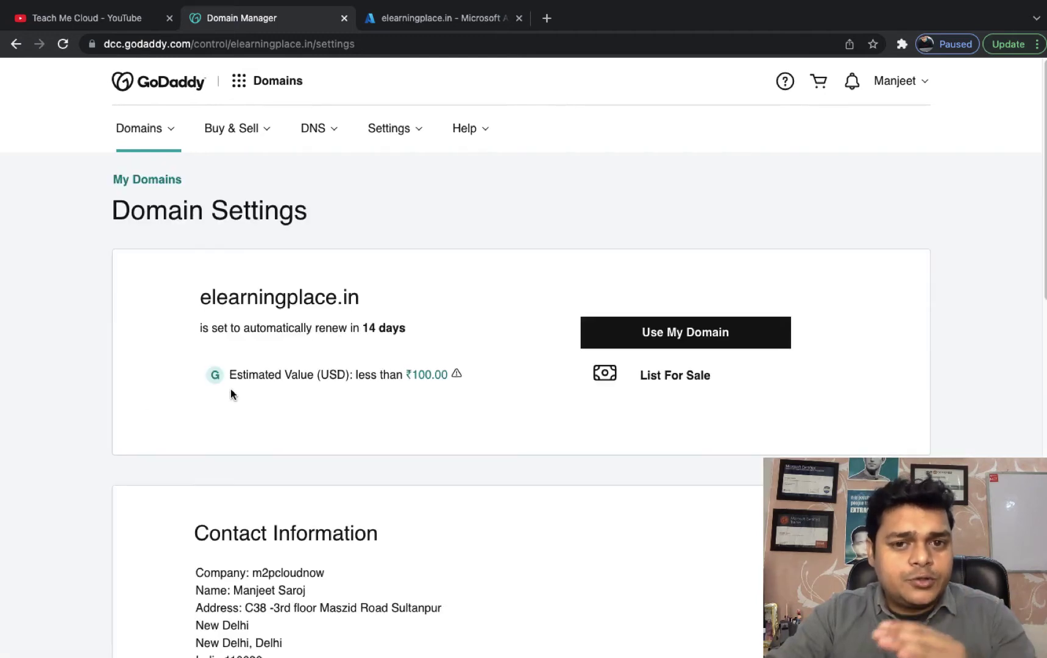
{"action": "scroll", "coordinate": [332, 492], "scroll_direction": "down", "scroll_amount": 3}
{"action": "scroll", "coordinate": [332, 492], "scroll_direction": "down", "scroll_amount": 3}
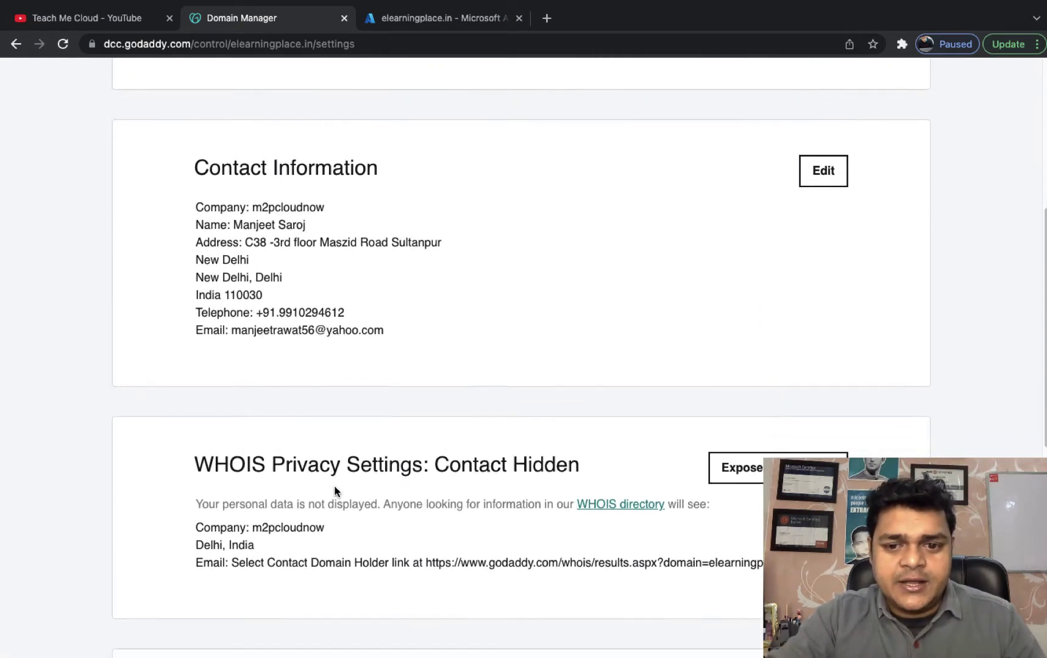
{"action": "scroll", "coordinate": [640, 537], "scroll_direction": "down", "scroll_amount": 3}
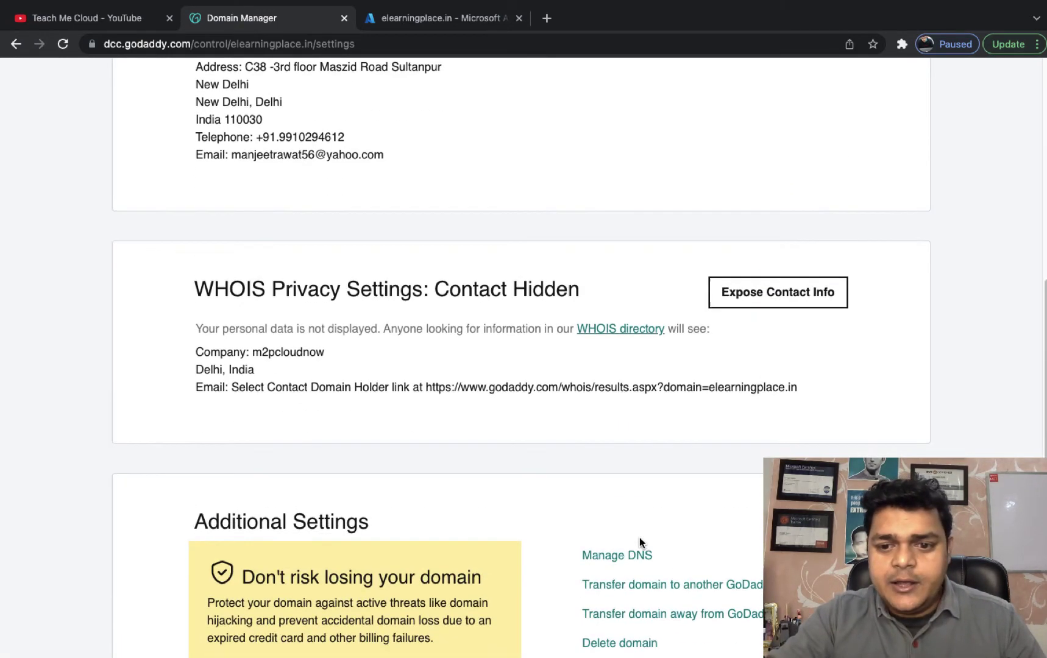
{"action": "left_click", "coordinate": [613, 559]}
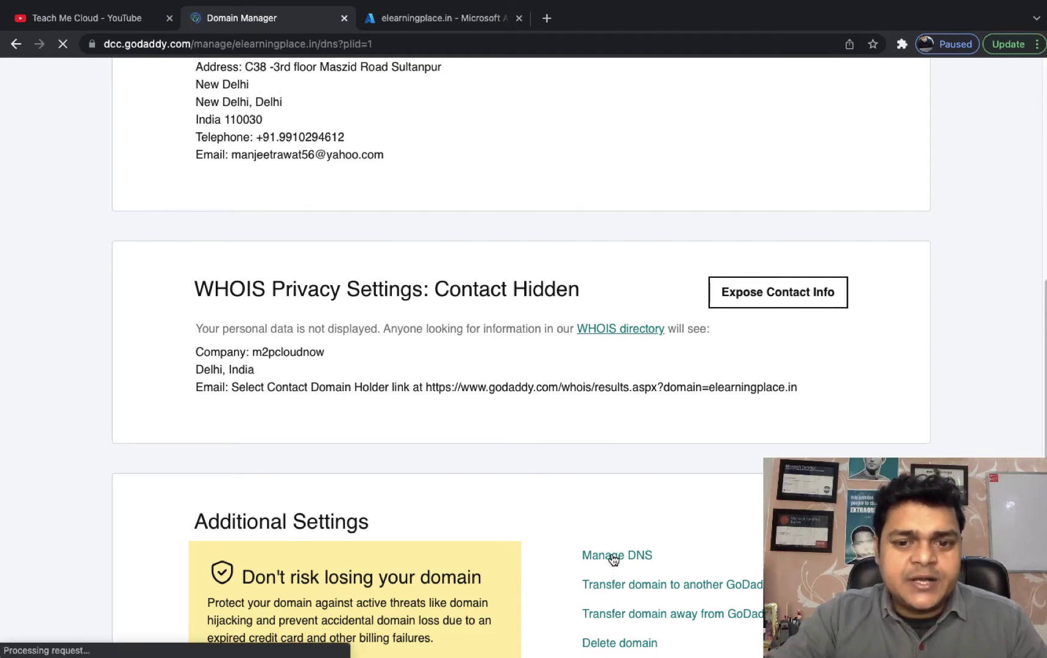
{"action": "scroll", "coordinate": [613, 559], "scroll_direction": "down", "scroll_amount": 3}
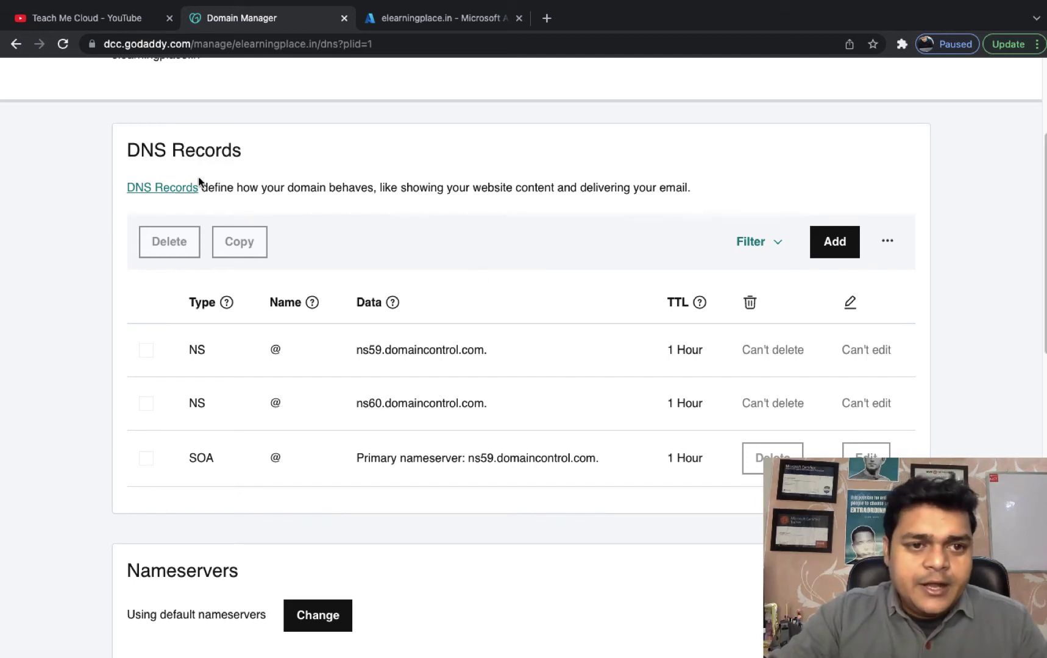
Start a new TXT DNS record with name @ and the pasted value MS=ms84511759.
{"action": "left_click", "coordinate": [844, 250]}
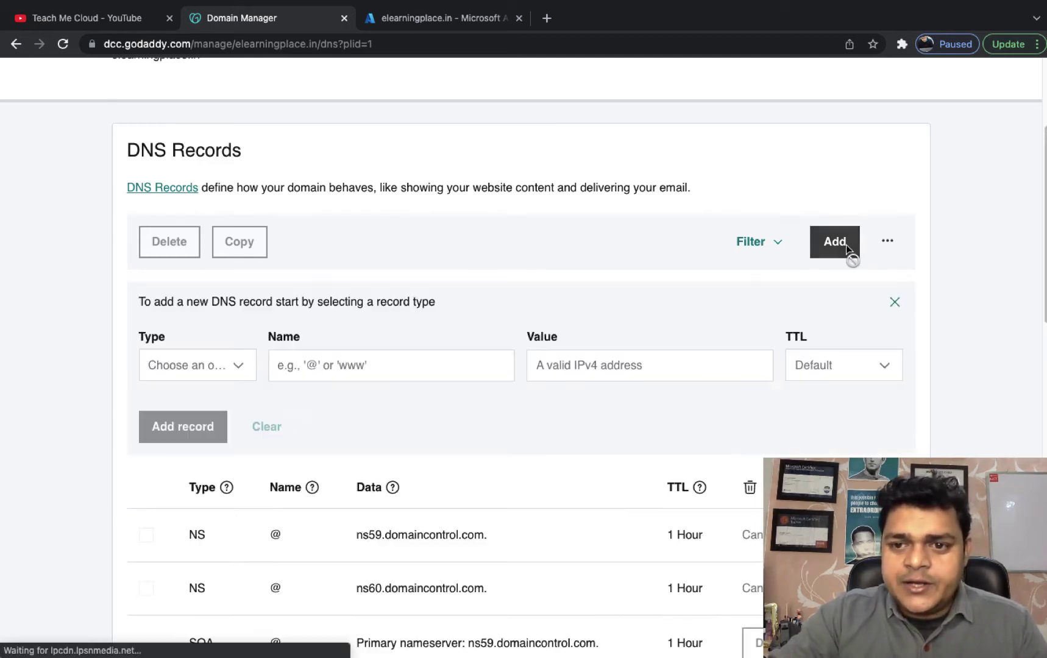
{"action": "left_click", "coordinate": [429, 22]}
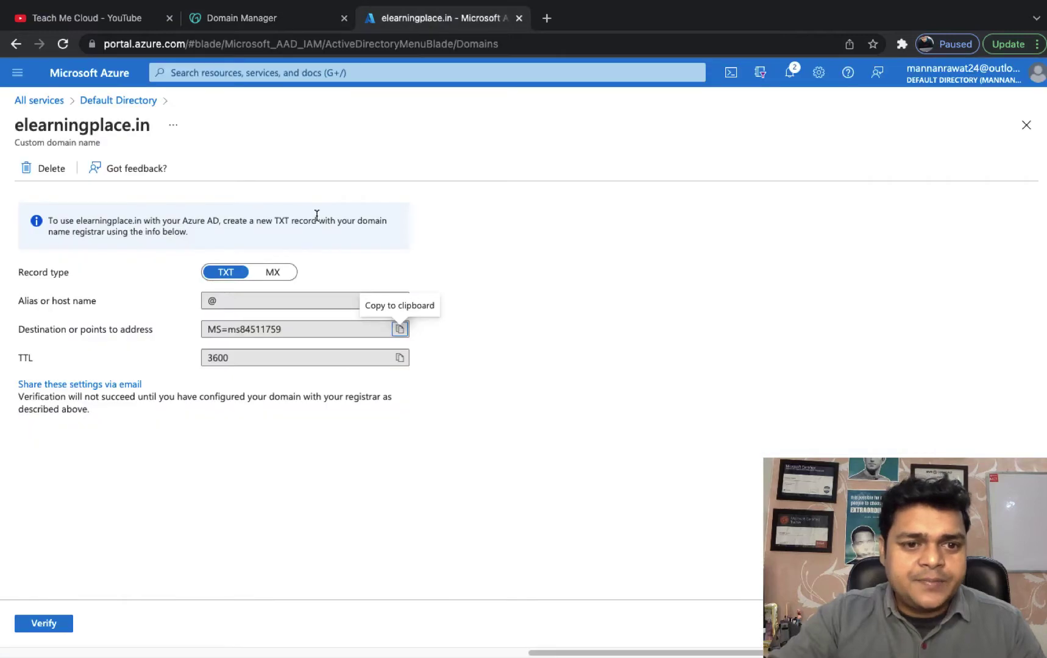
{"action": "left_click", "coordinate": [272, 18]}
{"action": "left_click", "coordinate": [242, 368]}
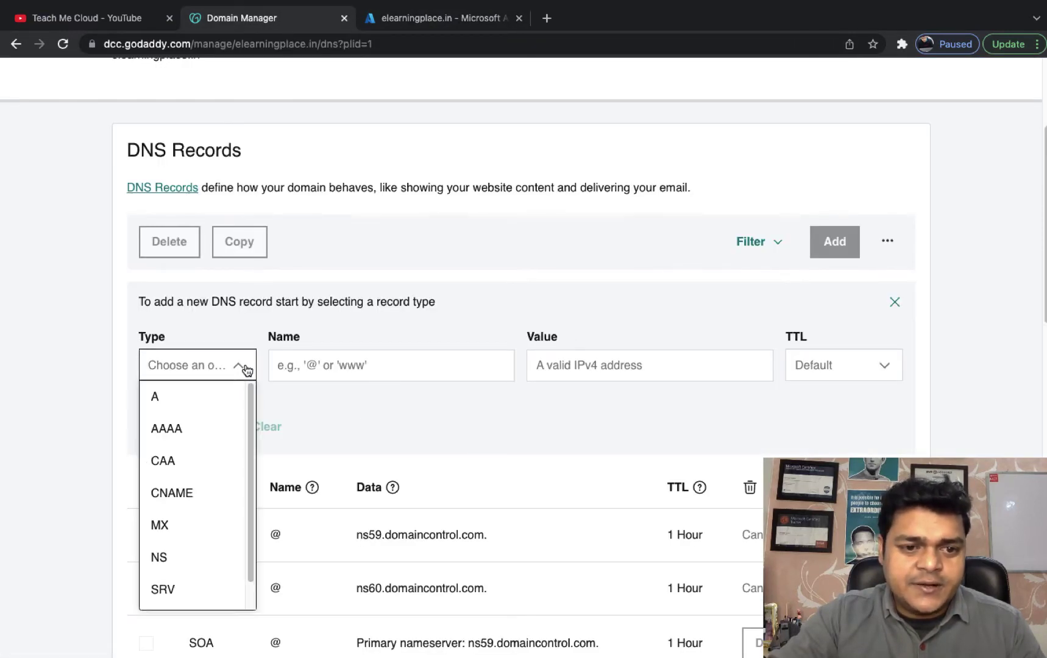
{"action": "scroll", "coordinate": [172, 568], "scroll_direction": "down", "scroll_amount": 1}
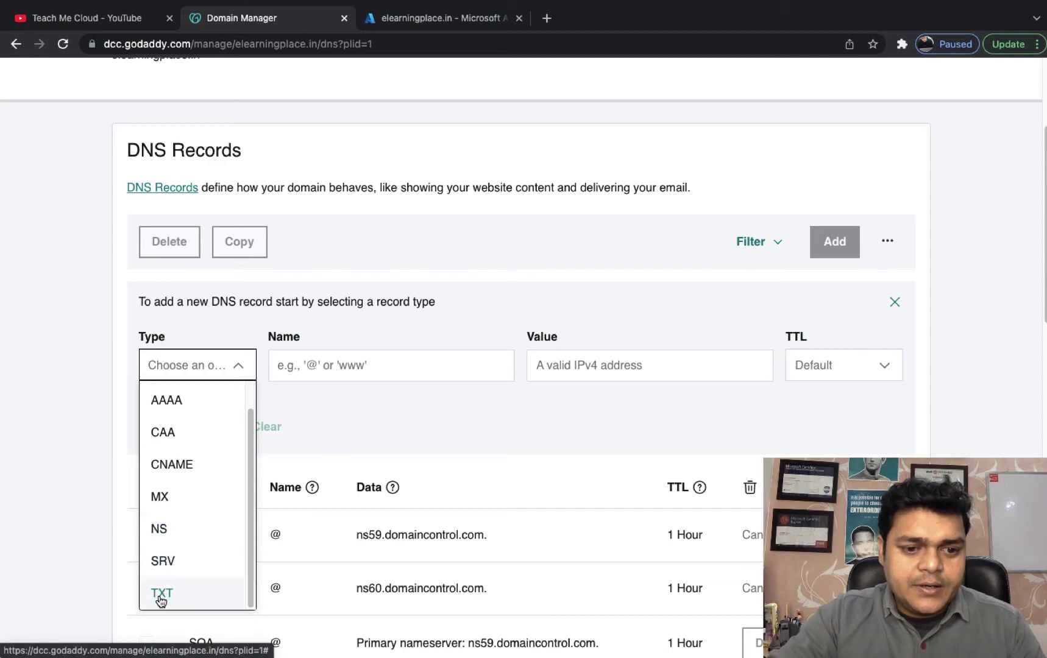
{"action": "left_click", "coordinate": [162, 590]}
{"action": "left_click", "coordinate": [341, 367]}
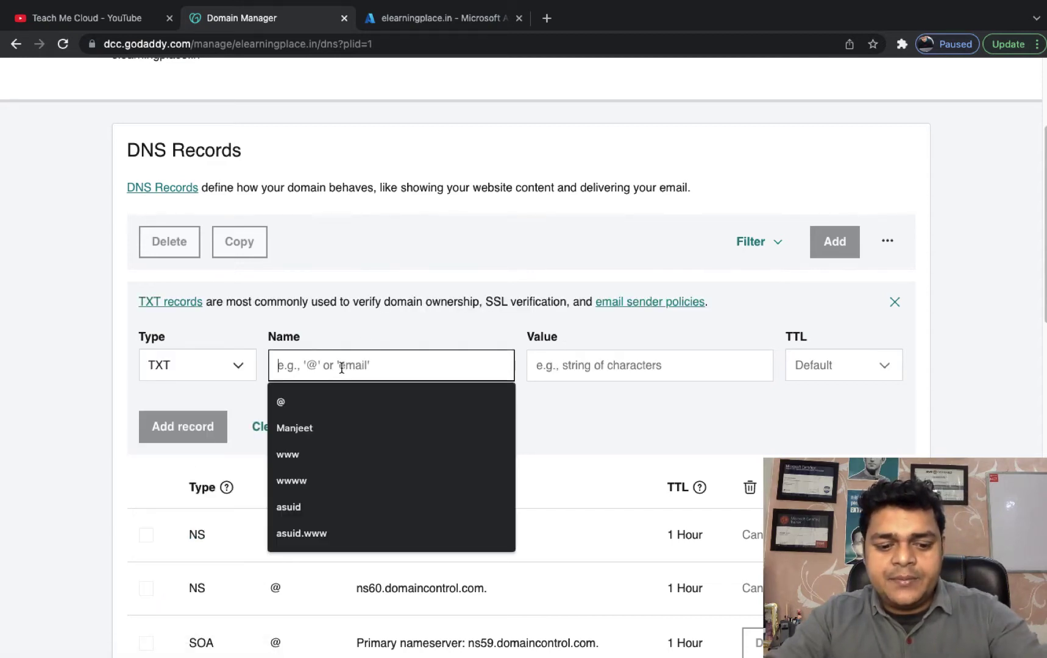
{"action": "type", "text": "@"}
{"action": "left_click", "coordinate": [617, 368]}
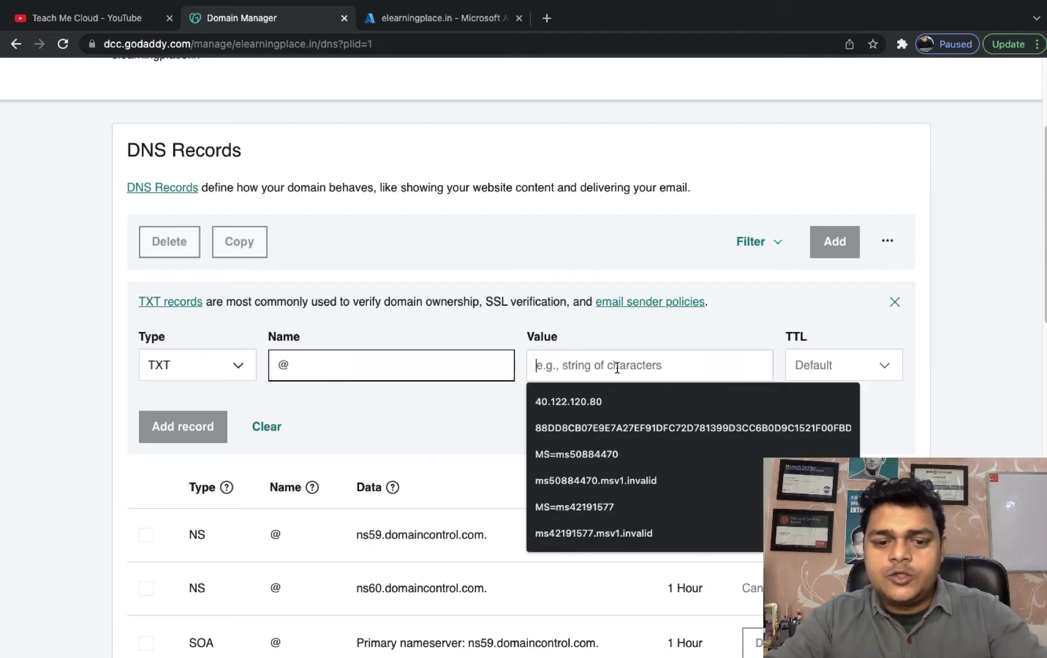
{"action": "type", "text": "MS=ms84511759"}
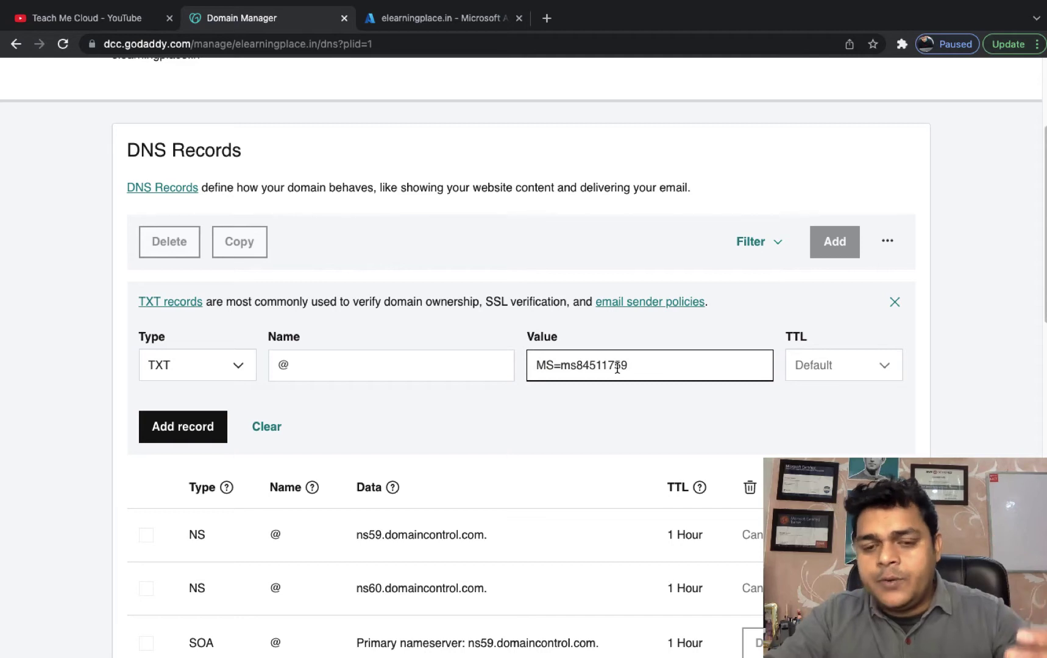
Give the record a custom 3600-second TTL, save it, and return to Azure.
{"action": "left_click", "coordinate": [864, 369]}
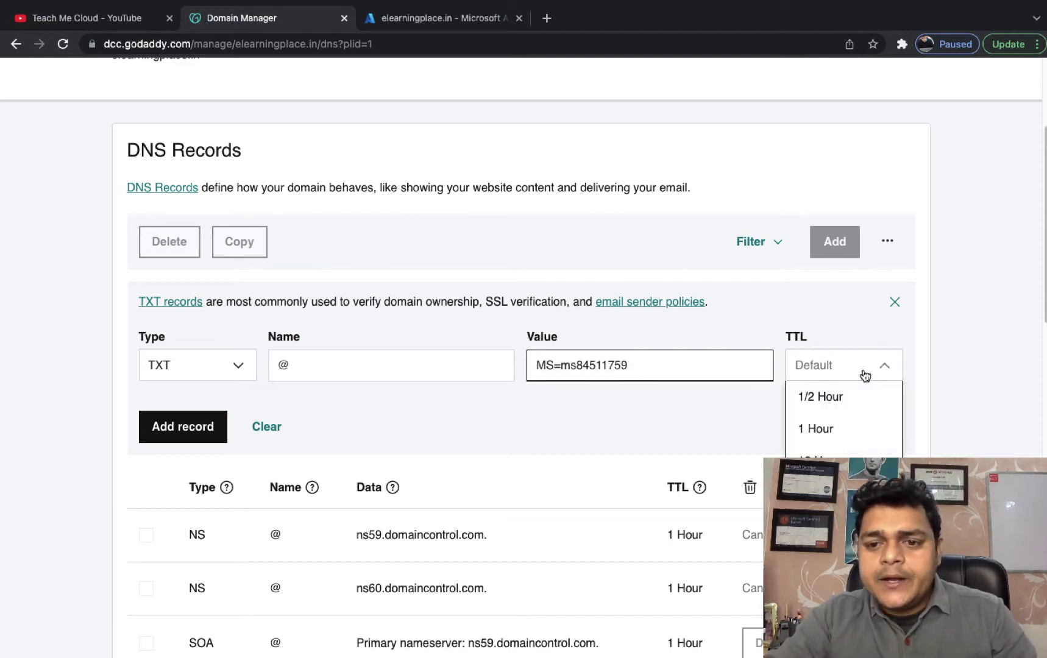
{"action": "scroll", "coordinate": [864, 389], "scroll_direction": "down", "scroll_amount": 1}
{"action": "left_click", "coordinate": [816, 491]}
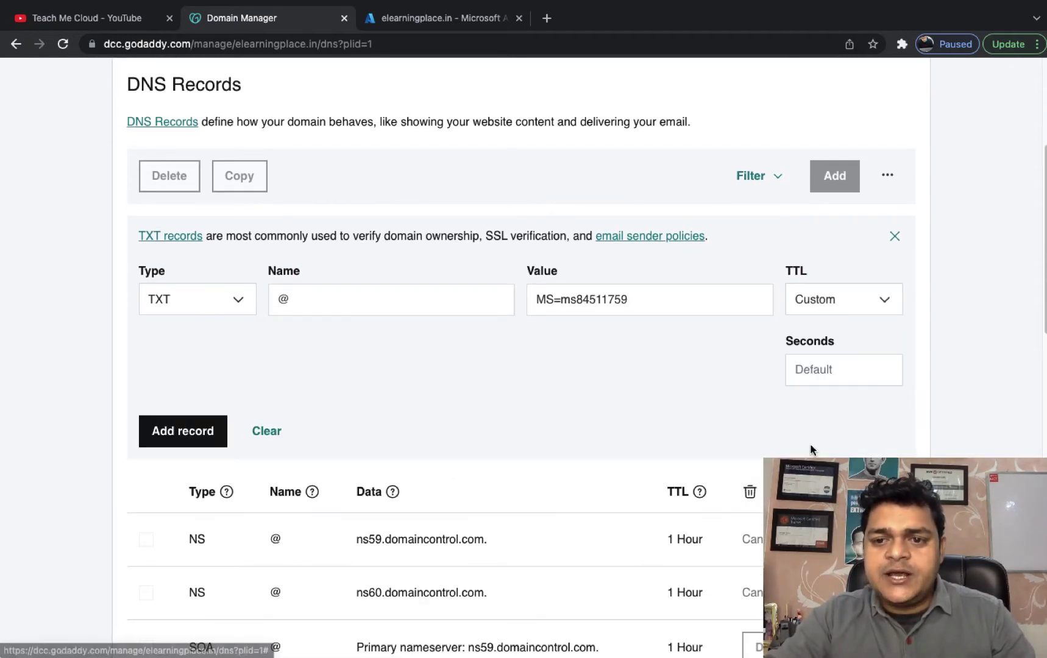
{"action": "left_click", "coordinate": [831, 368]}
{"action": "type", "text": "3"}
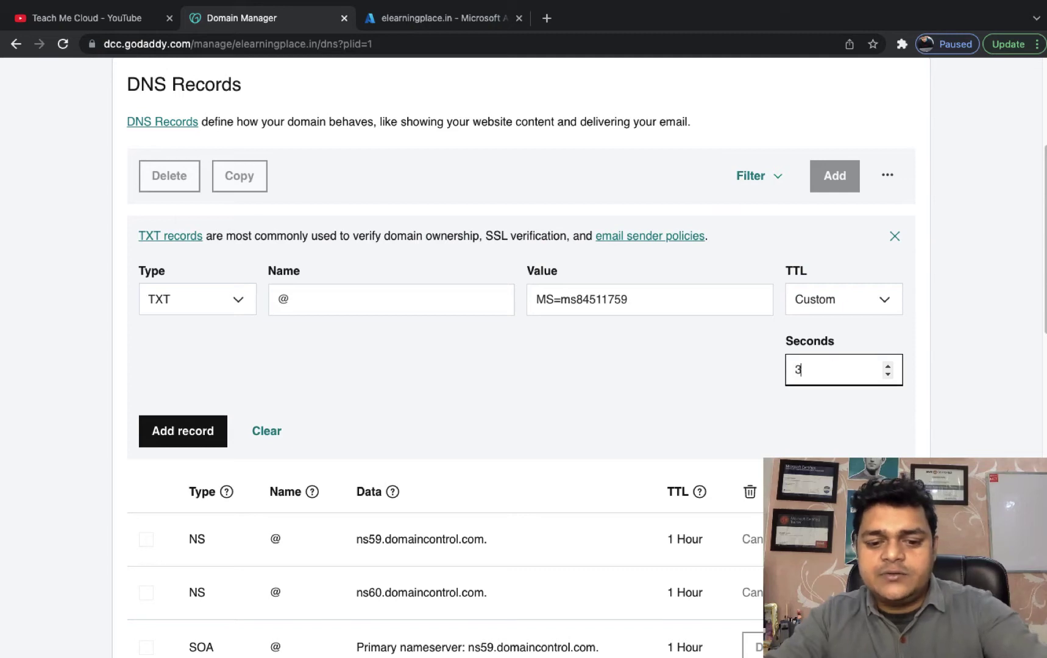
{"action": "type", "text": "600"}
{"action": "left_click", "coordinate": [703, 392]}
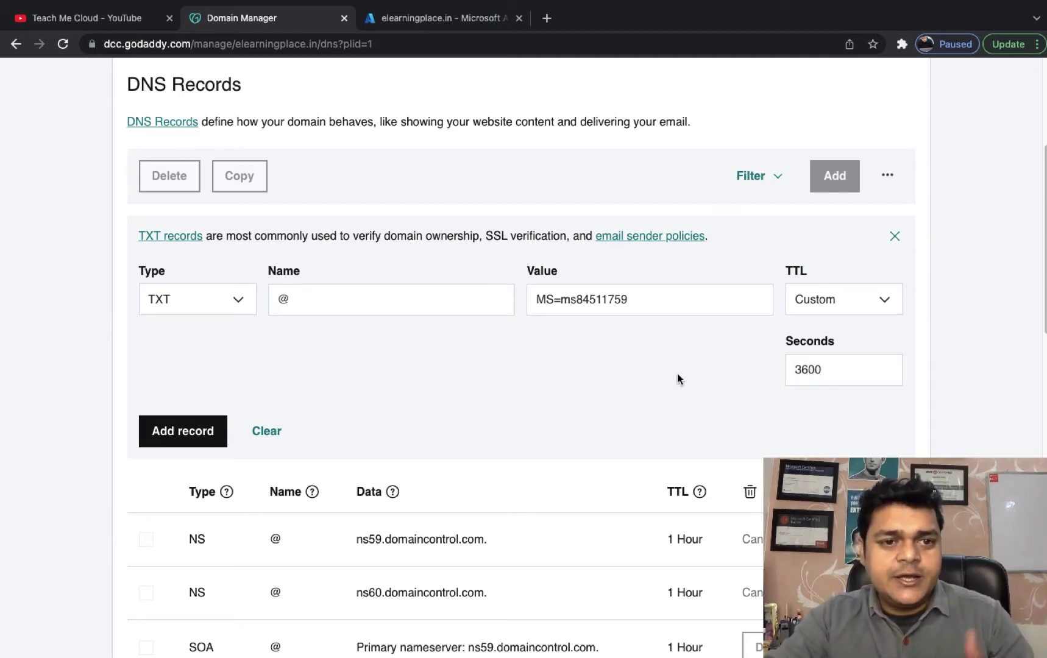
{"action": "left_click", "coordinate": [175, 434]}
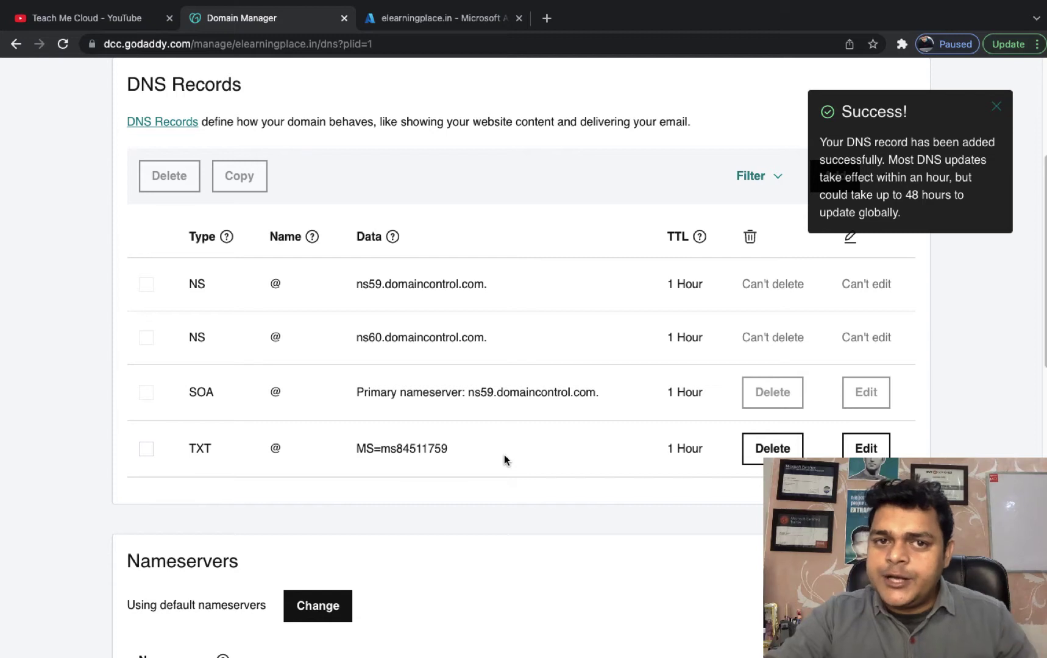
{"action": "left_click", "coordinate": [415, 19]}
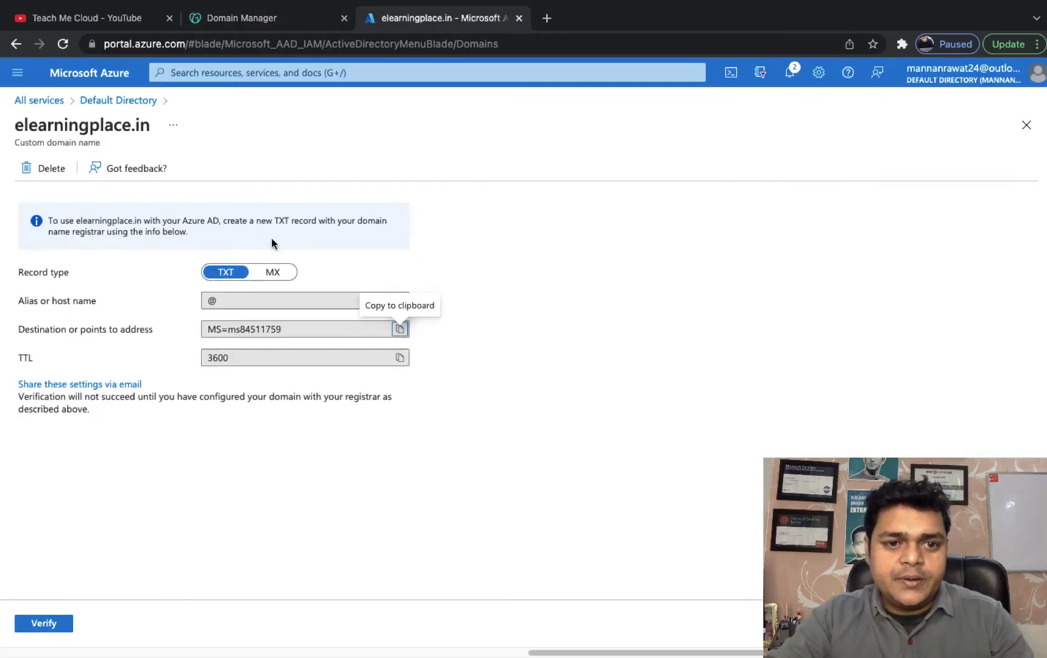
Switch the verification record to MX, copy its destination address, and return to GoDaddy DNS records.
{"action": "left_click", "coordinate": [285, 276]}
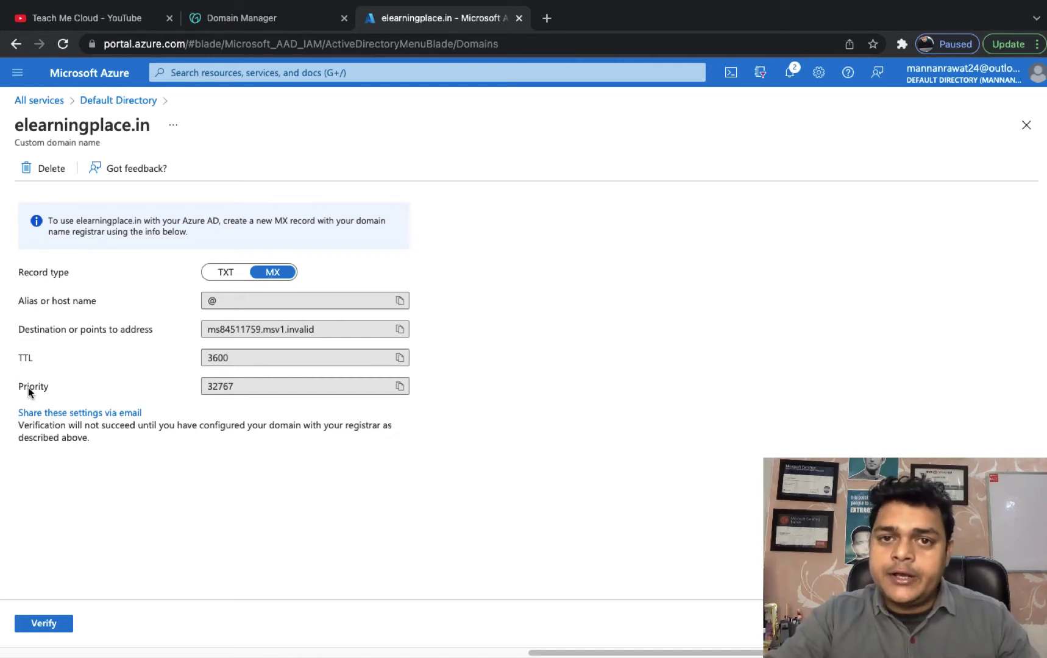
{"action": "left_click", "coordinate": [399, 330]}
{"action": "left_click", "coordinate": [302, 21]}
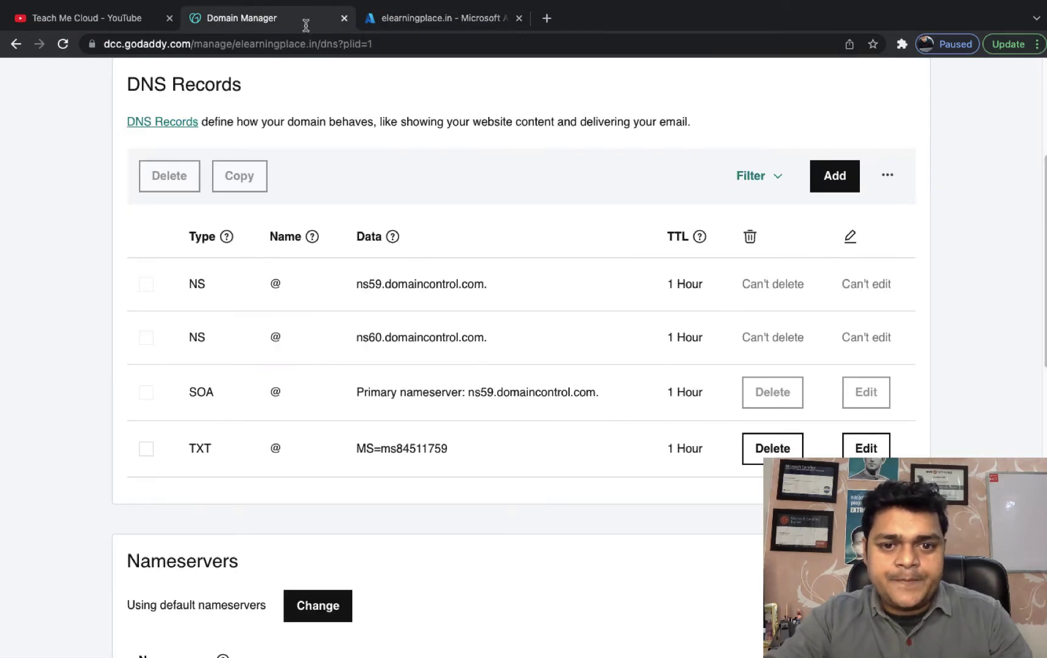
Start a new GoDaddy MX record for @ pointing to ms84511759.msv1.invalid.
{"action": "left_click", "coordinate": [848, 180]}
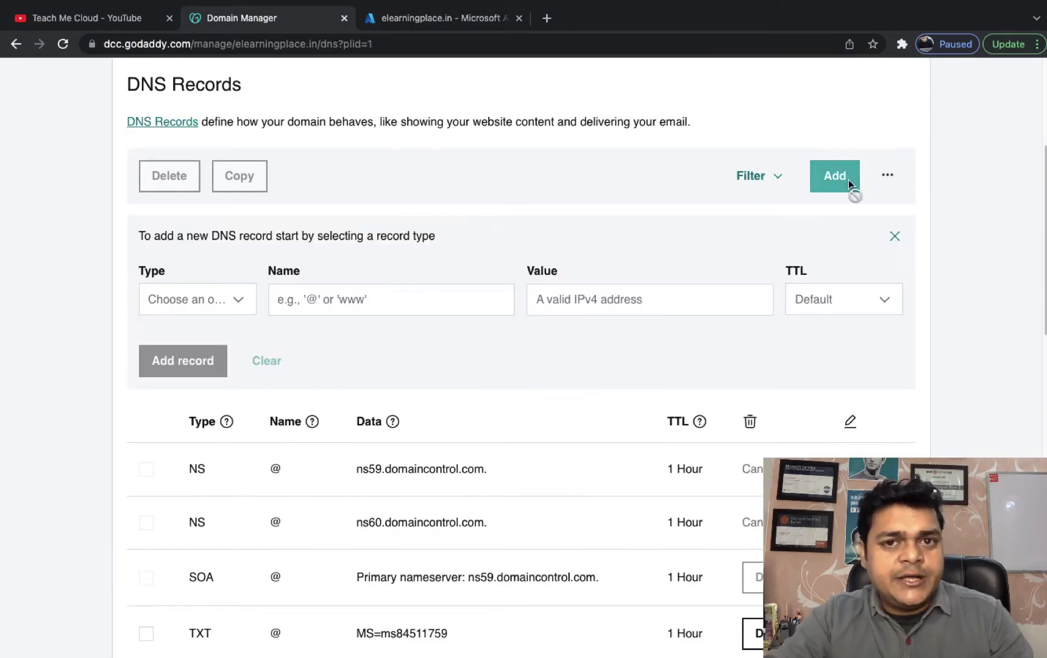
{"action": "left_click", "coordinate": [236, 299]}
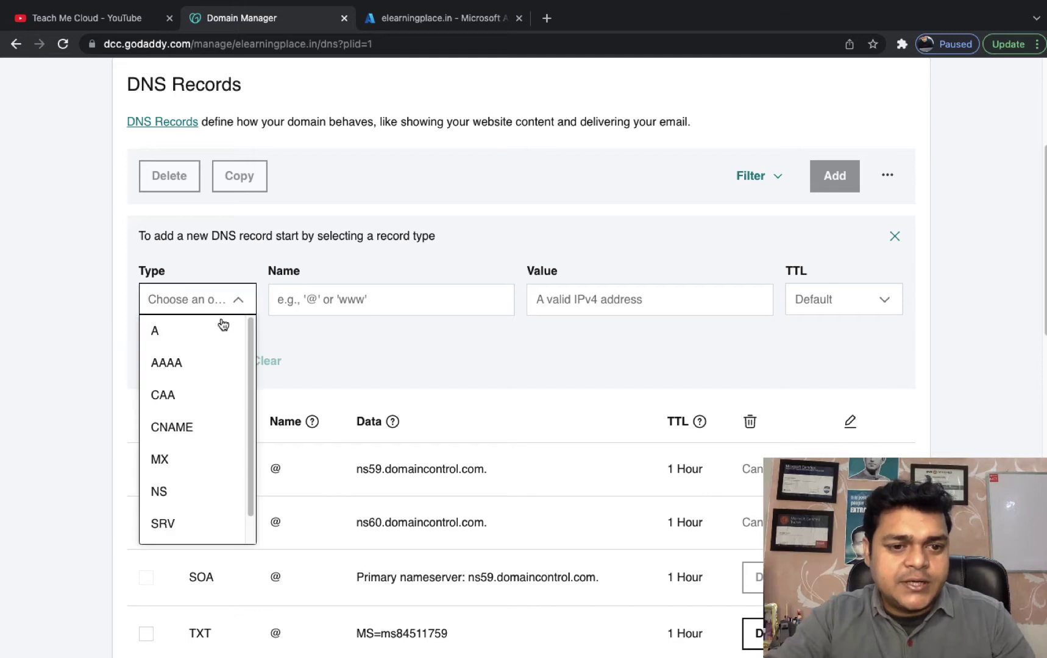
{"action": "left_click", "coordinate": [168, 458]}
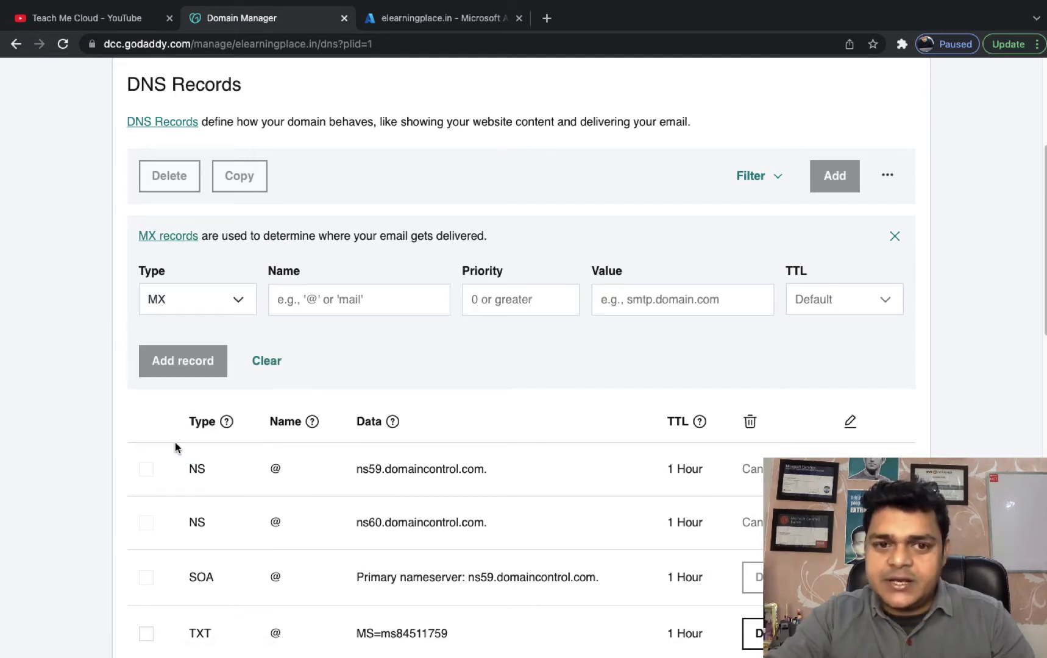
{"action": "left_click", "coordinate": [323, 301]}
{"action": "type", "text": "@"}
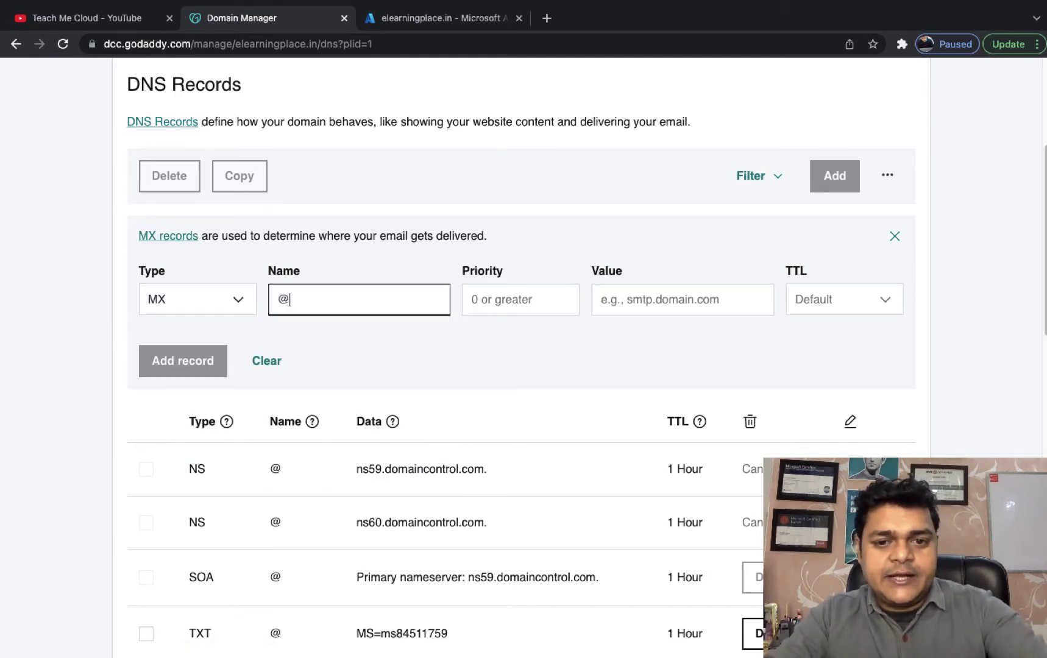
{"action": "left_click", "coordinate": [647, 301]}
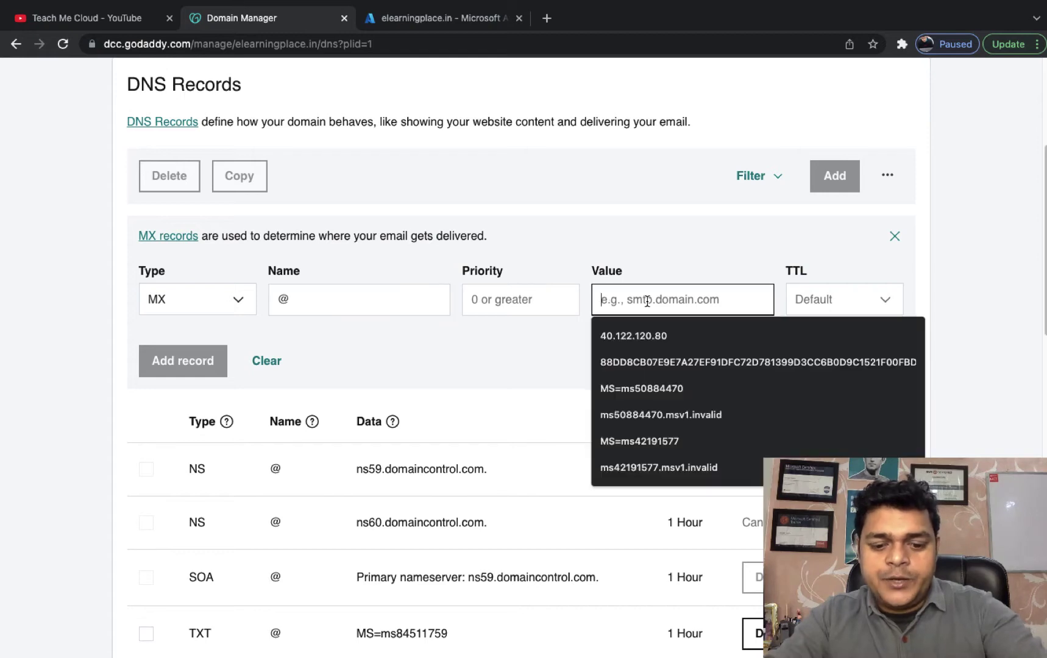
{"action": "key", "text": "ctrl+v"}
{"action": "left_click", "coordinate": [505, 301]}
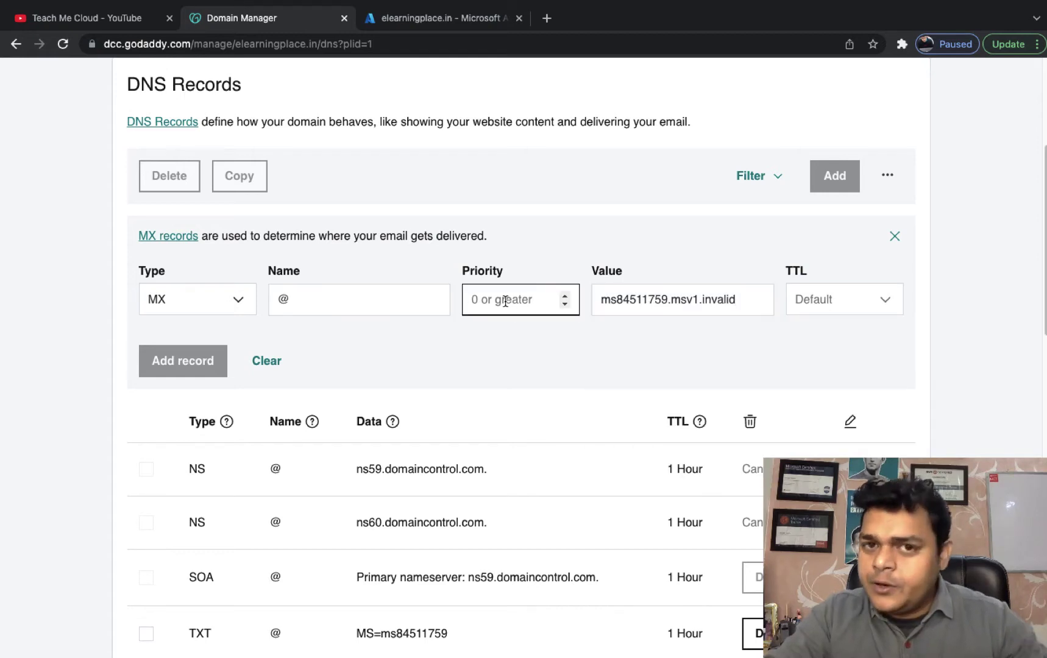
Give the MX record priority 32767 and a custom 3600-second TTL, save it, and return to Azure.
{"action": "left_click", "coordinate": [435, 16]}
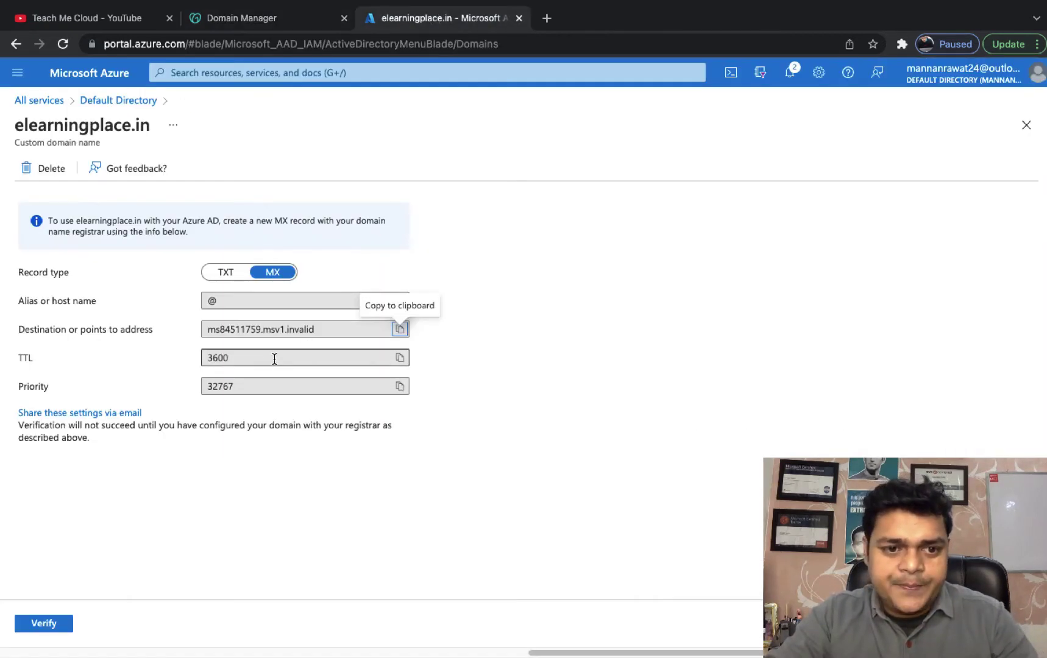
{"action": "left_click", "coordinate": [401, 359]}
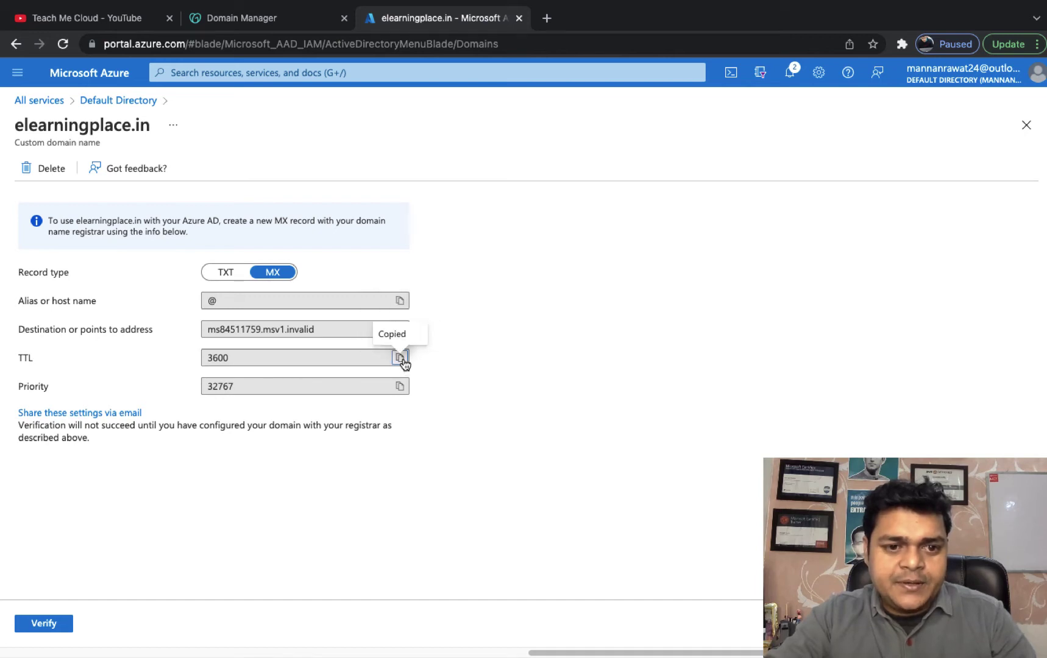
{"action": "left_click", "coordinate": [400, 386]}
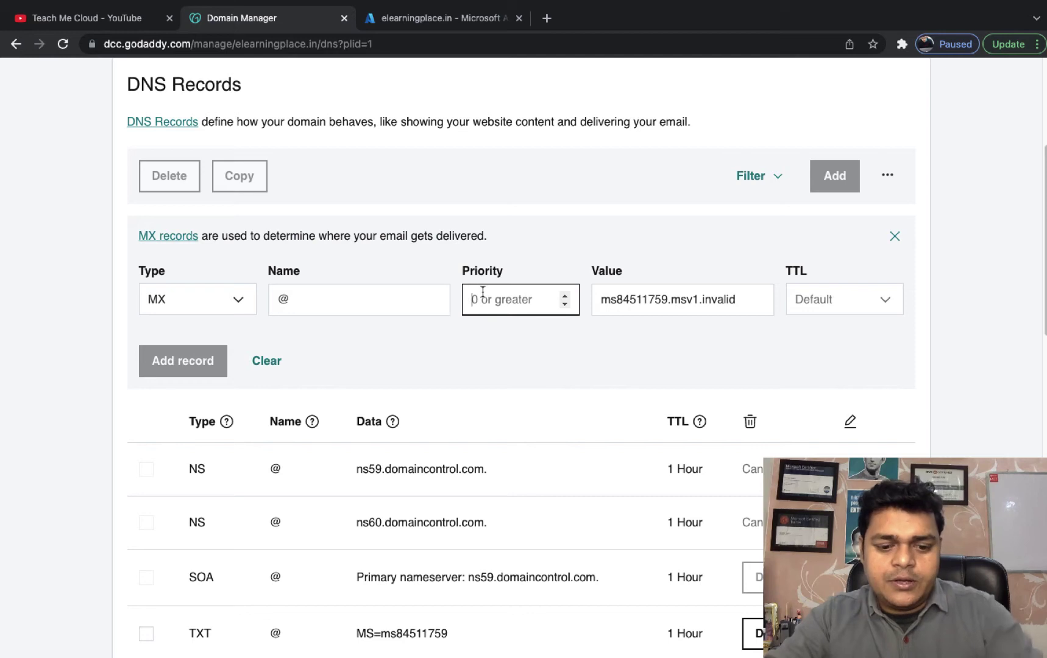
{"action": "type", "text": "32767"}
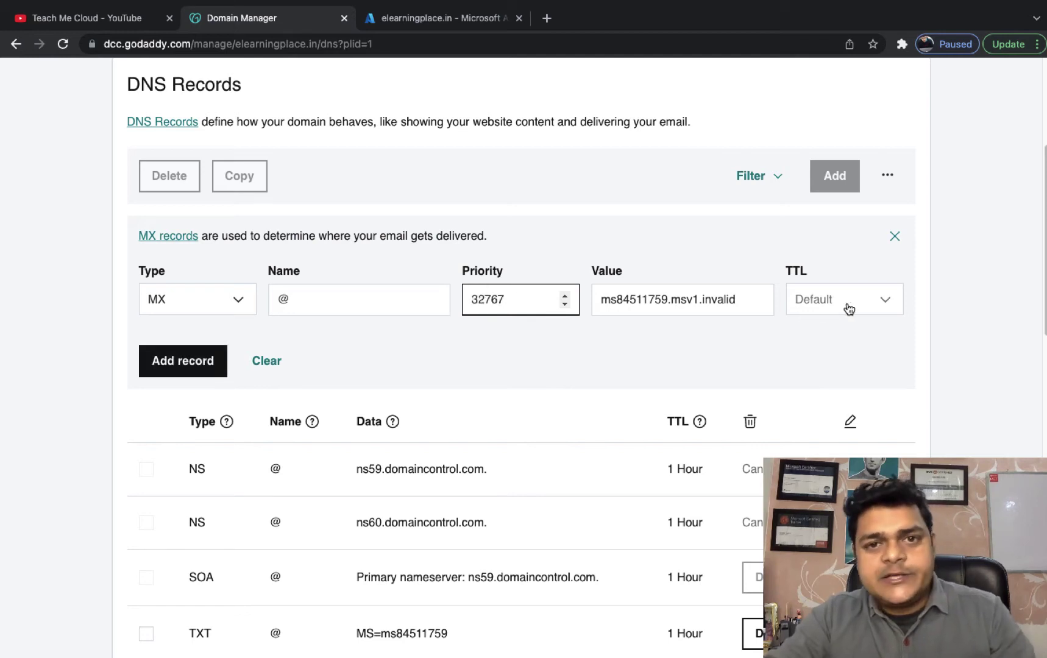
{"action": "left_click", "coordinate": [848, 309]}
{"action": "left_click", "coordinate": [843, 487]}
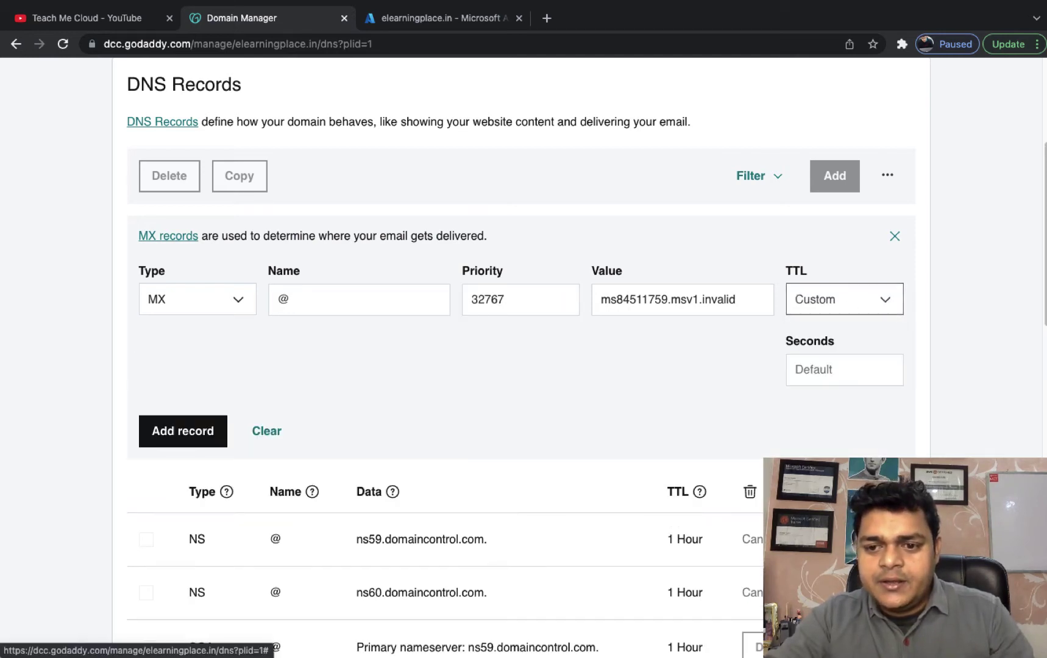
{"action": "left_click", "coordinate": [817, 365]}
{"action": "type", "text": "3"}
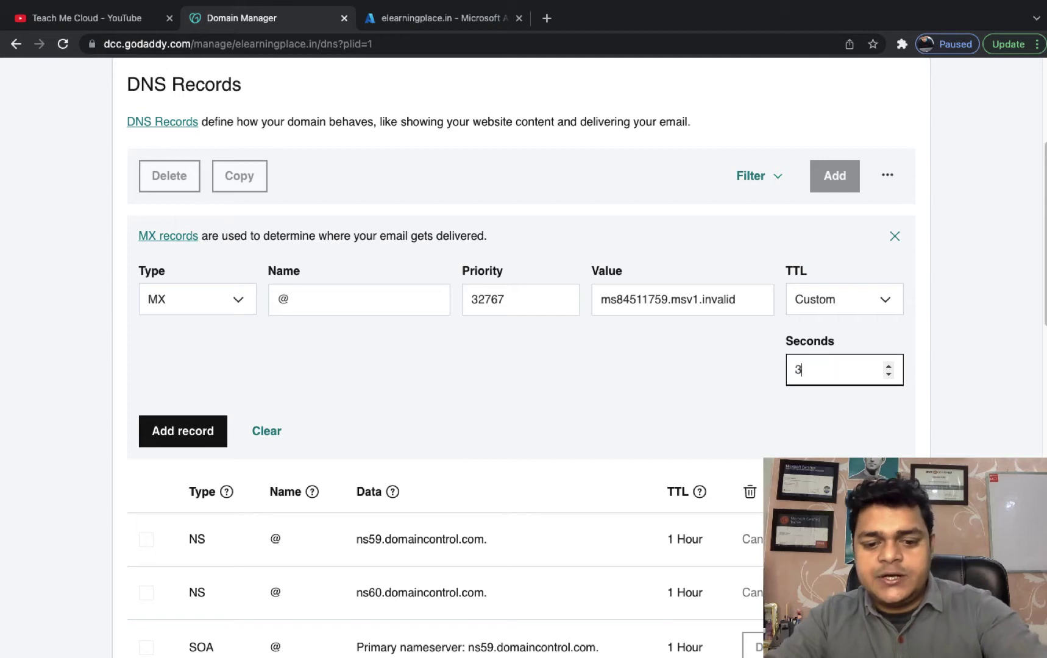
{"action": "type", "text": "600"}
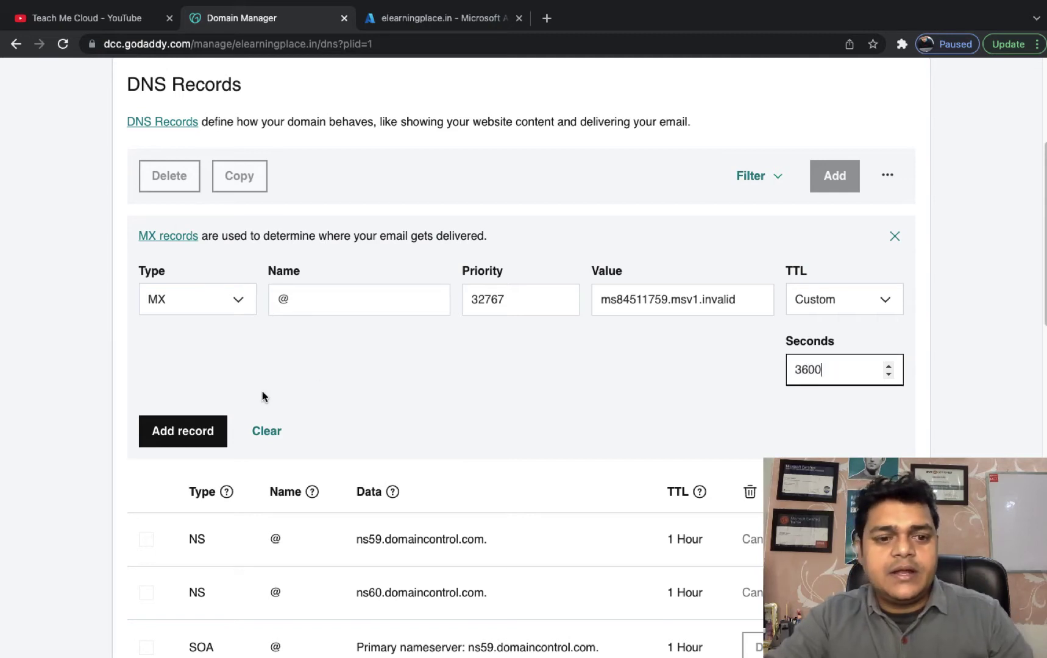
{"action": "left_click", "coordinate": [208, 432]}
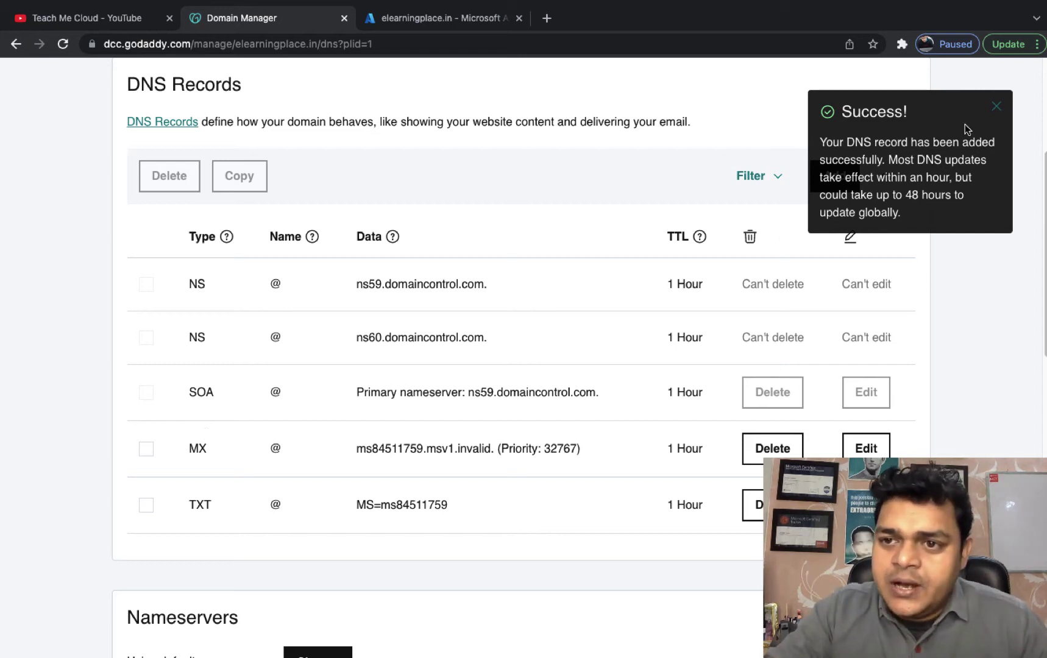
{"action": "left_click", "coordinate": [996, 107]}
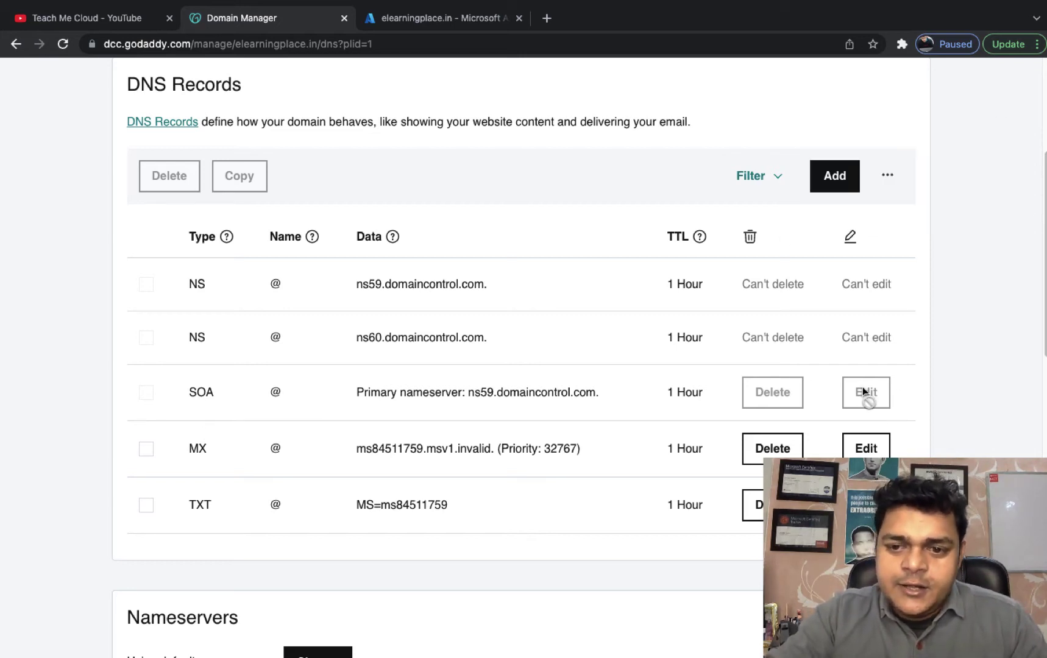
{"action": "left_click", "coordinate": [448, 23]}
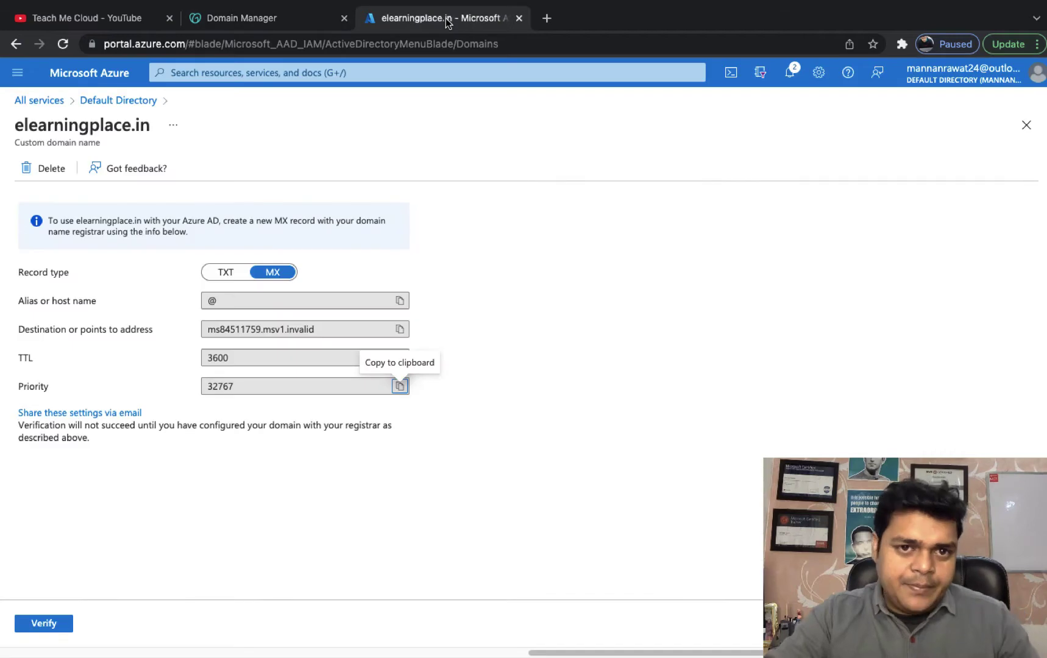
Verify elearningplace.in and go back to the Default Directory's custom domain list.
{"action": "left_click", "coordinate": [49, 623]}
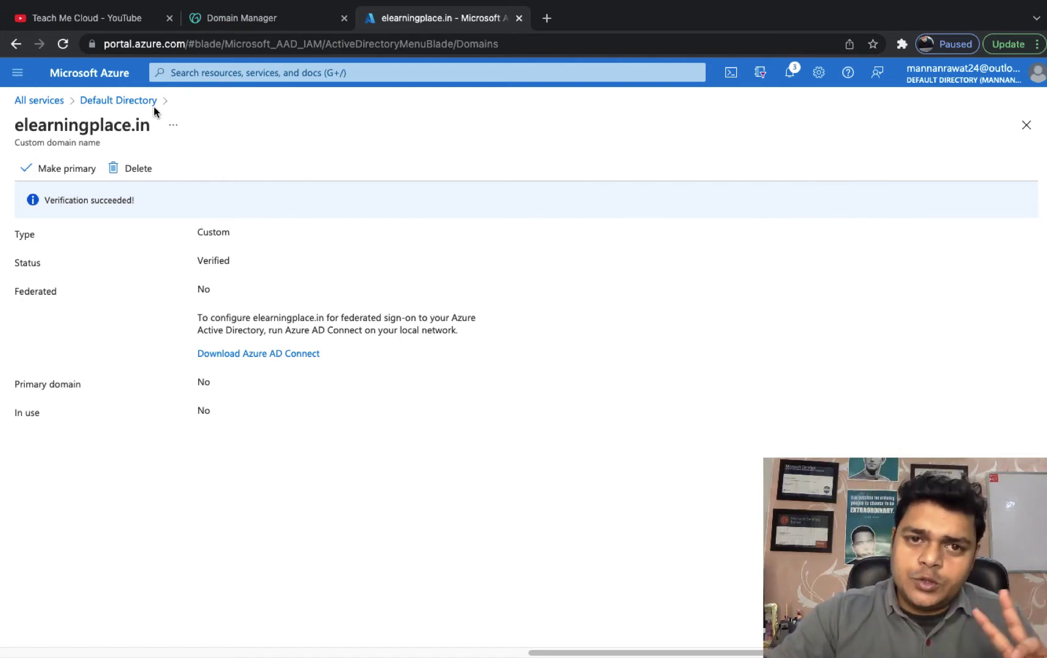
{"action": "left_click", "coordinate": [124, 101]}
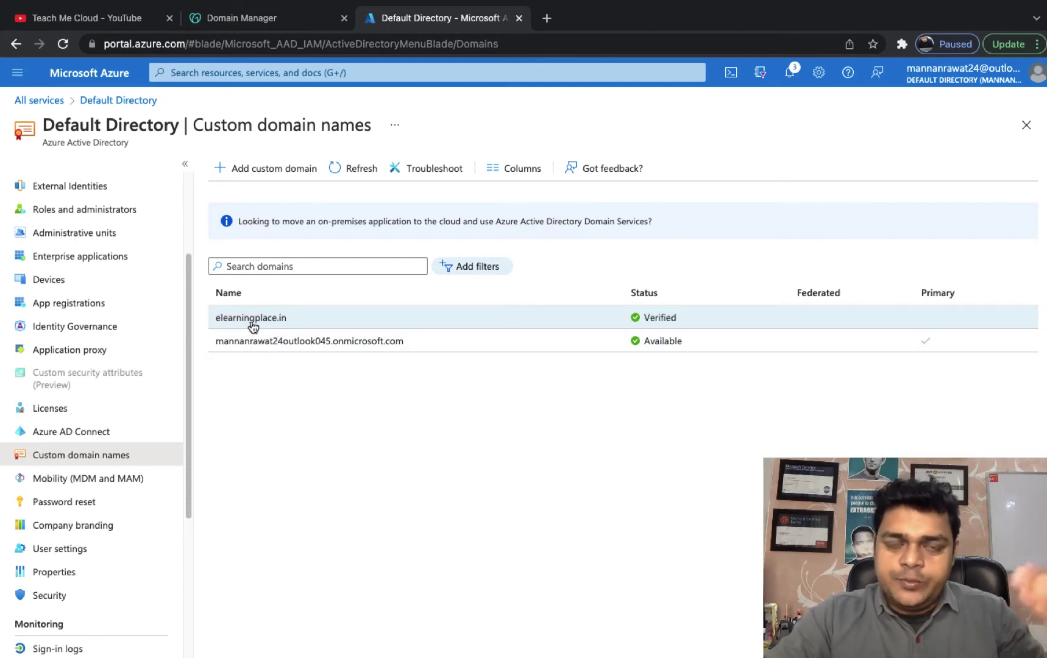
In OneNote, underline 'Custom Domain' in green ink and tick the onmicrosoft.com note.
{"action": "key", "text": "ctrl+Left"}
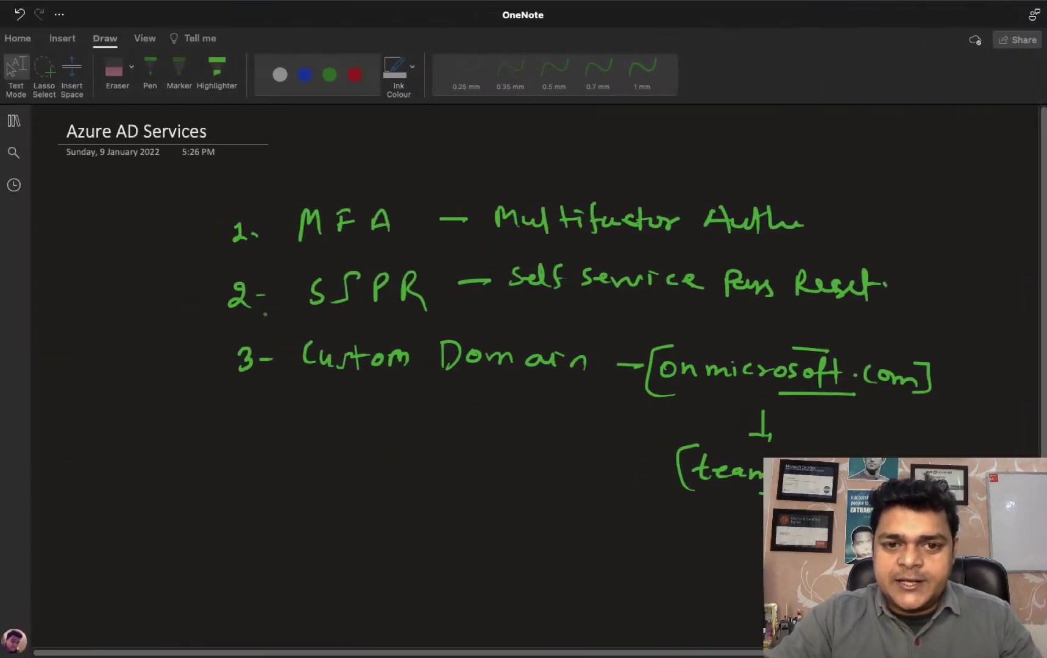
{"action": "key", "text": "ctrl+Right"}
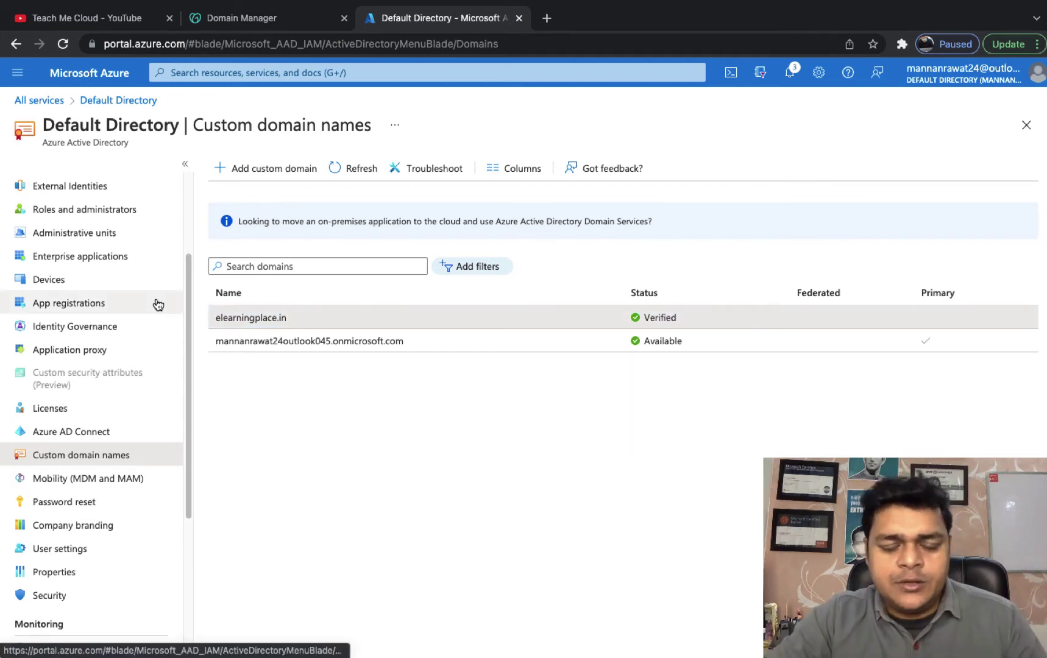
{"action": "scroll", "coordinate": [154, 303], "scroll_direction": "up", "scroll_amount": 3}
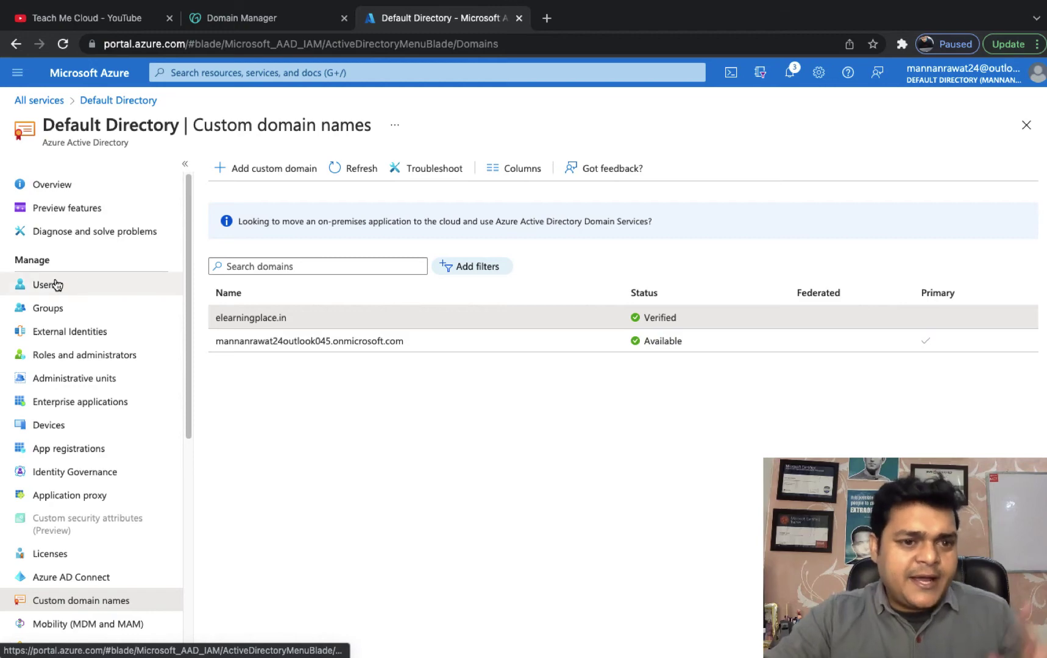
{"action": "key", "text": "ctrl+Left"}
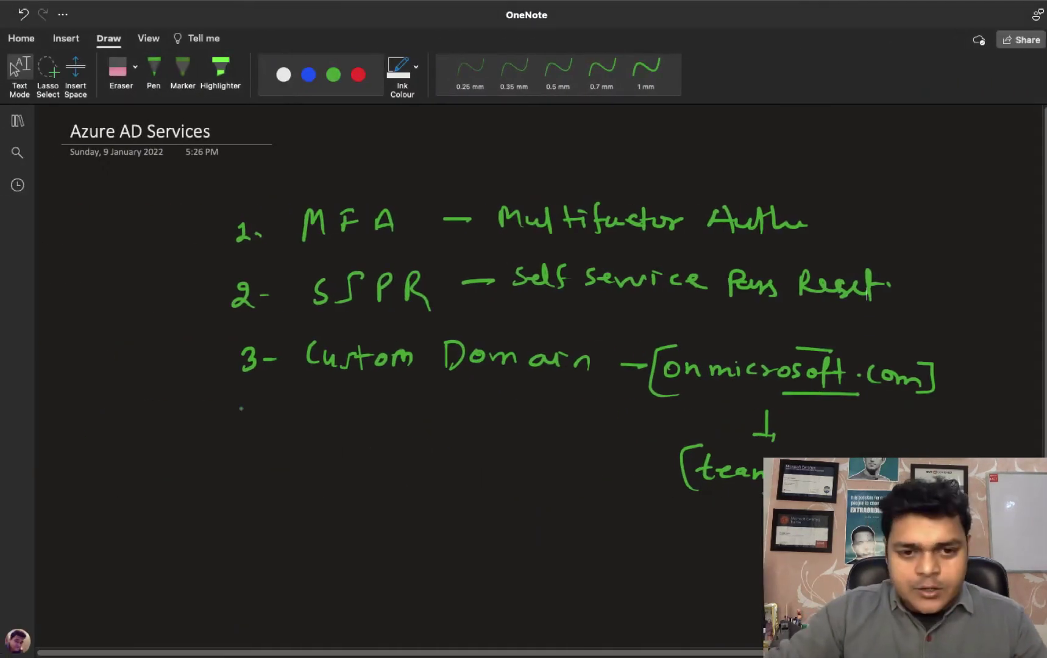
{"action": "left_click_drag", "start_coordinate": [367, 378], "coordinate": [517, 377]}
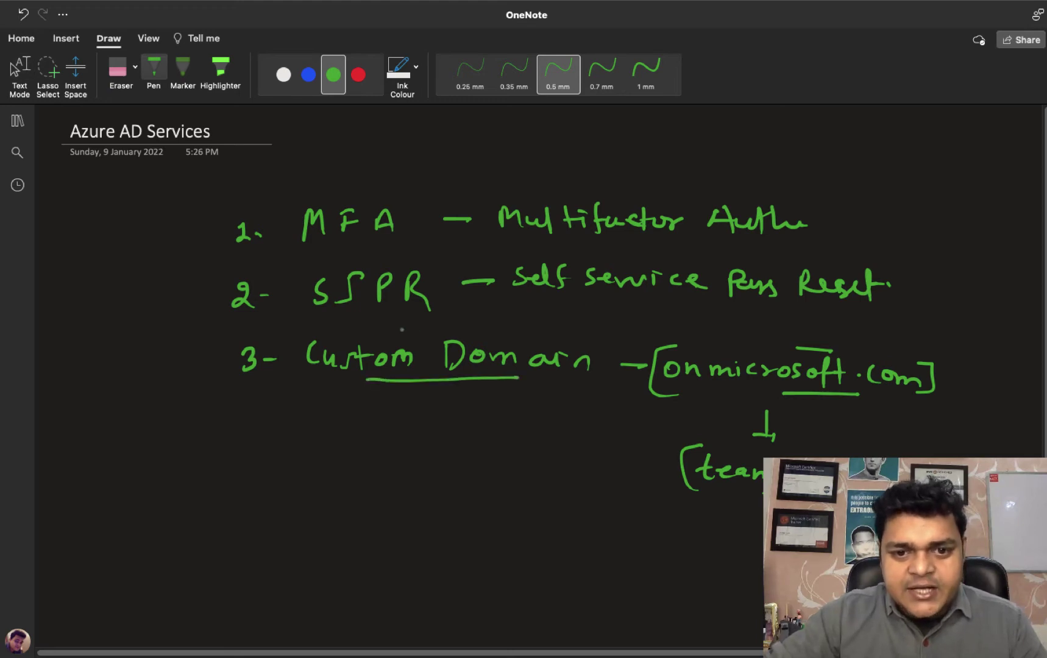
{"action": "left_click_drag", "start_coordinate": [402, 330], "coordinate": [494, 333]}
{"action": "left_click_drag", "start_coordinate": [939, 369], "coordinate": [966, 363]}
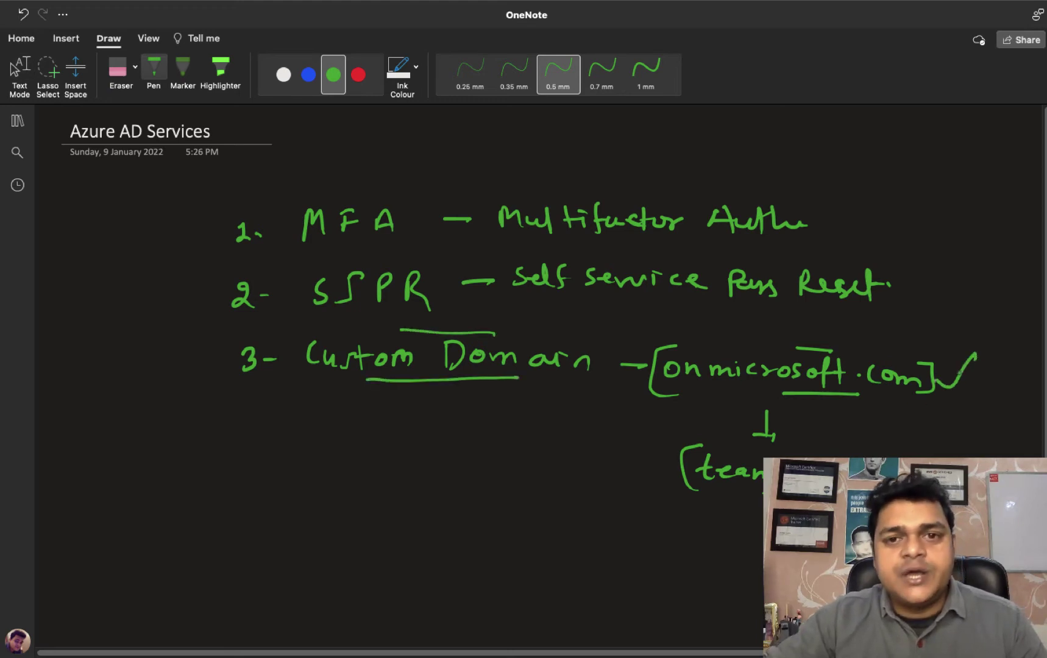
{"action": "key", "text": "Escape"}
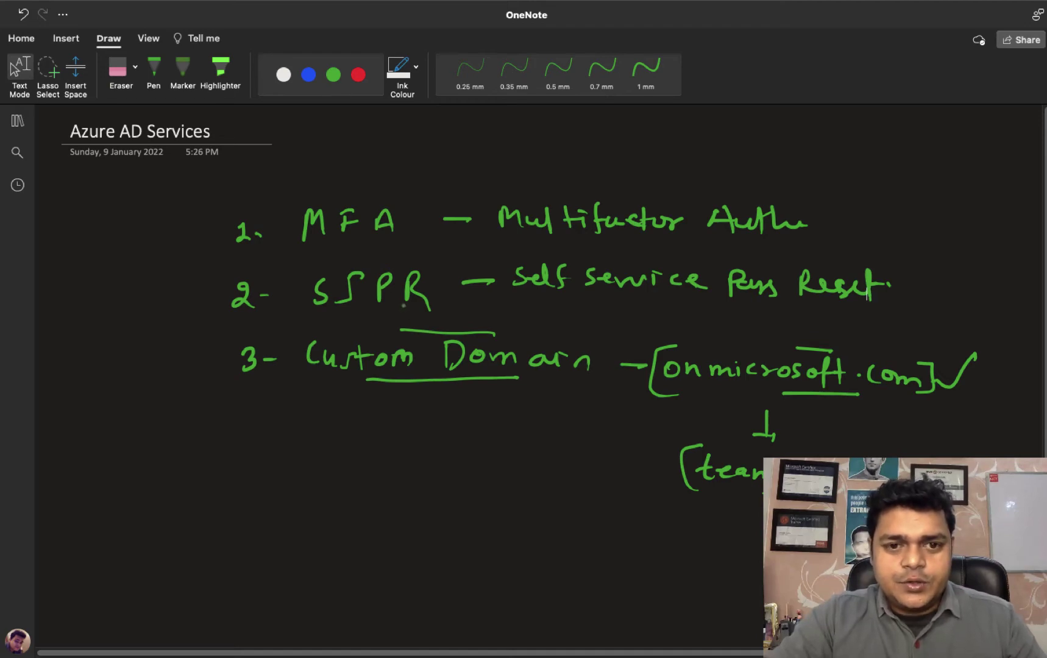
{"action": "key", "text": "ctrl+Right"}
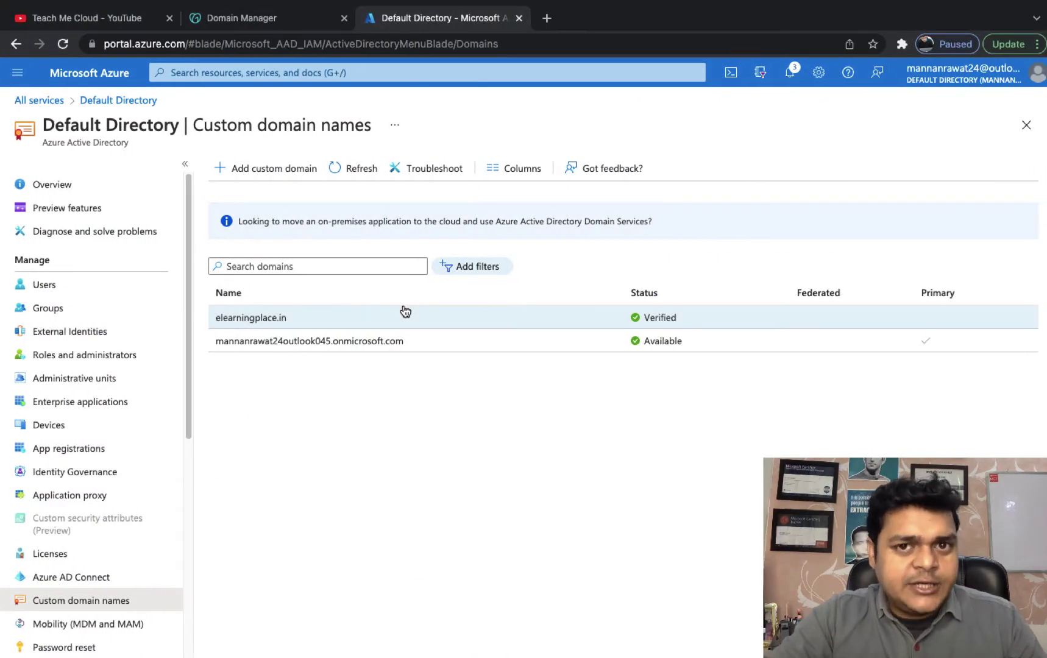
Delete the cloud and gcp users from All users, leaving only the owner's account.
{"action": "left_click", "coordinate": [47, 285]}
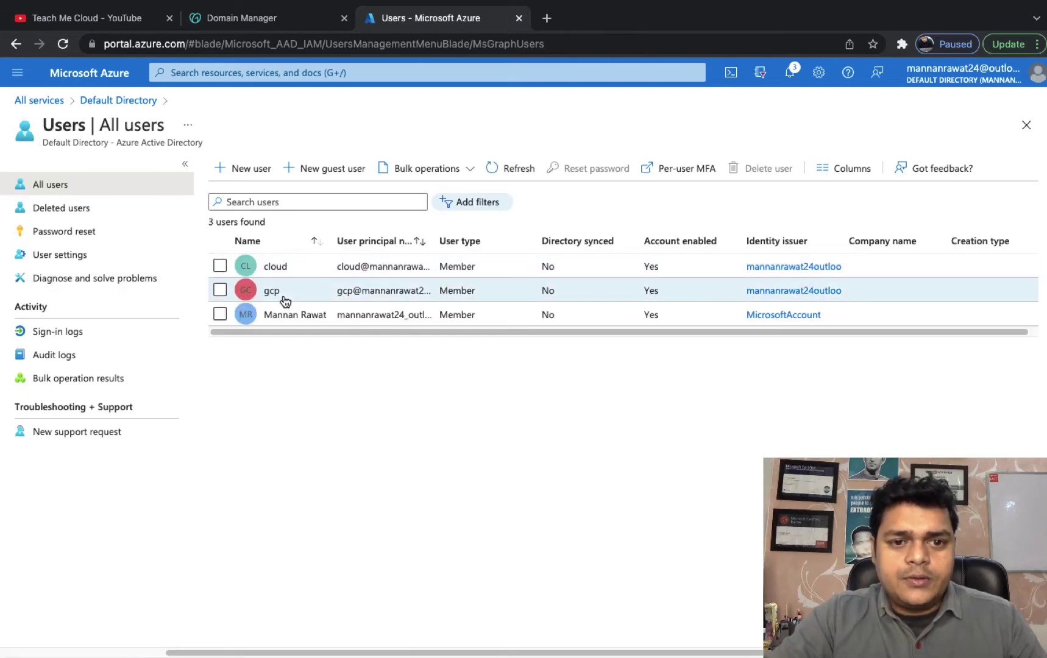
{"action": "left_click", "coordinate": [220, 290]}
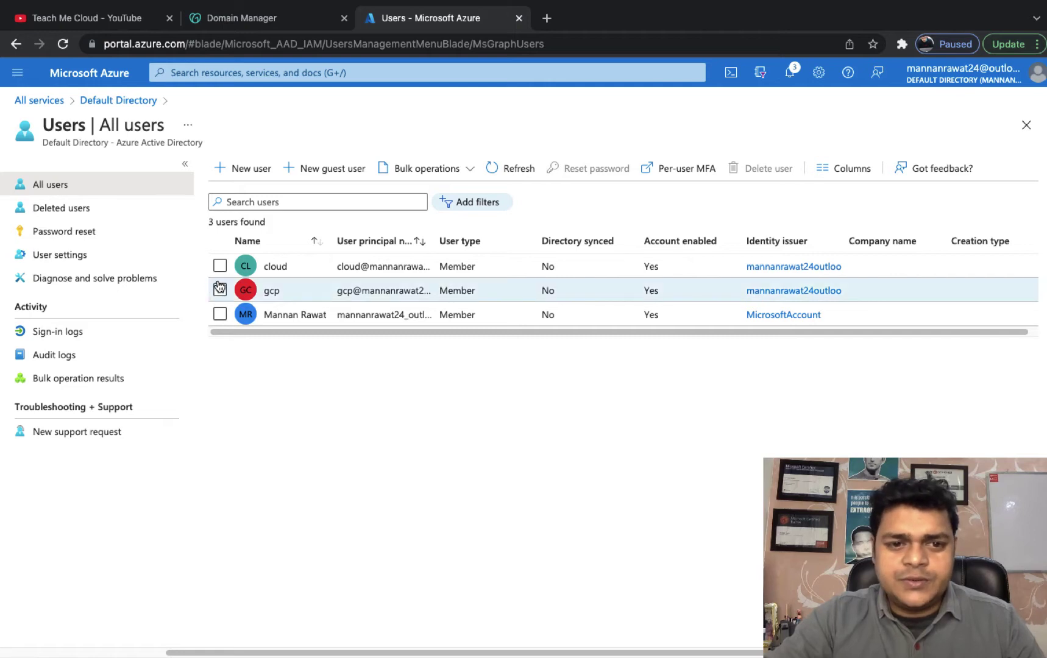
{"action": "left_click", "coordinate": [220, 266]}
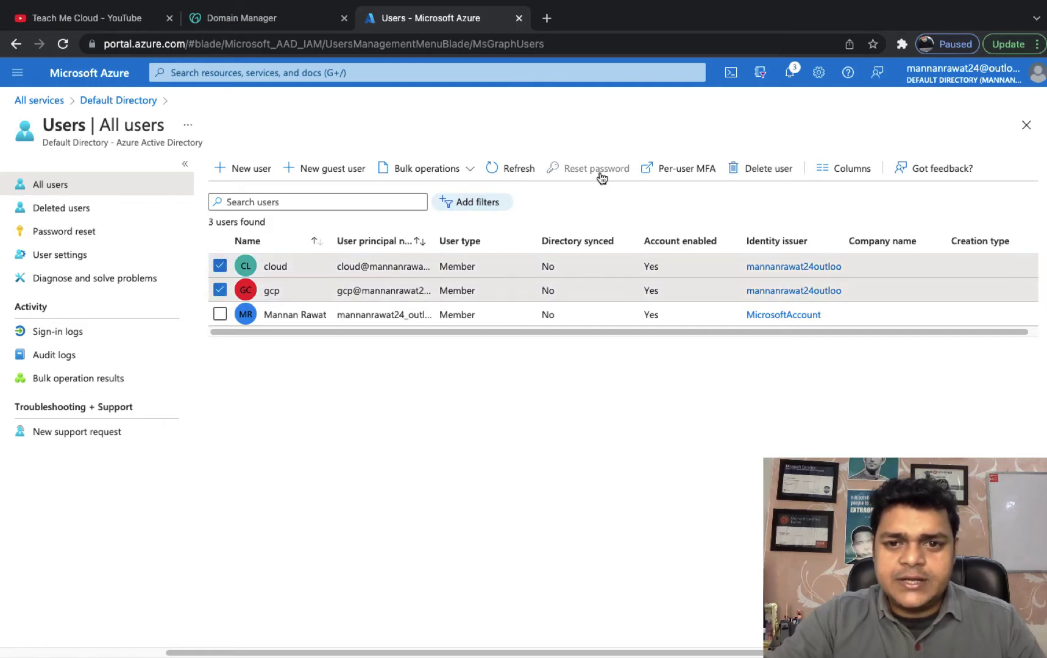
{"action": "left_click", "coordinate": [772, 168]}
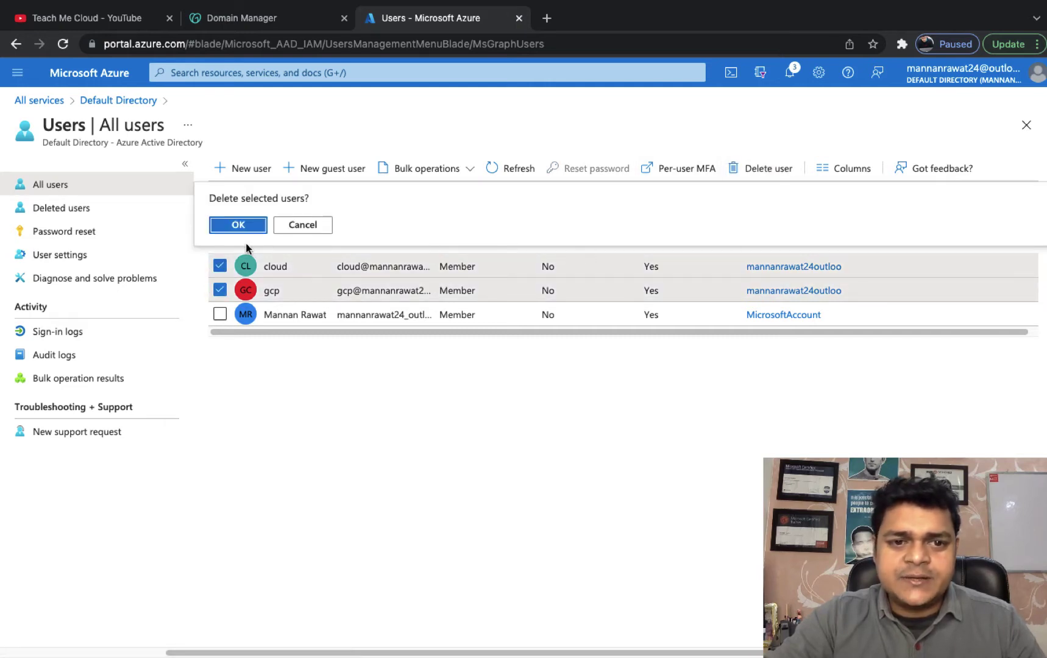
{"action": "left_click", "coordinate": [239, 225]}
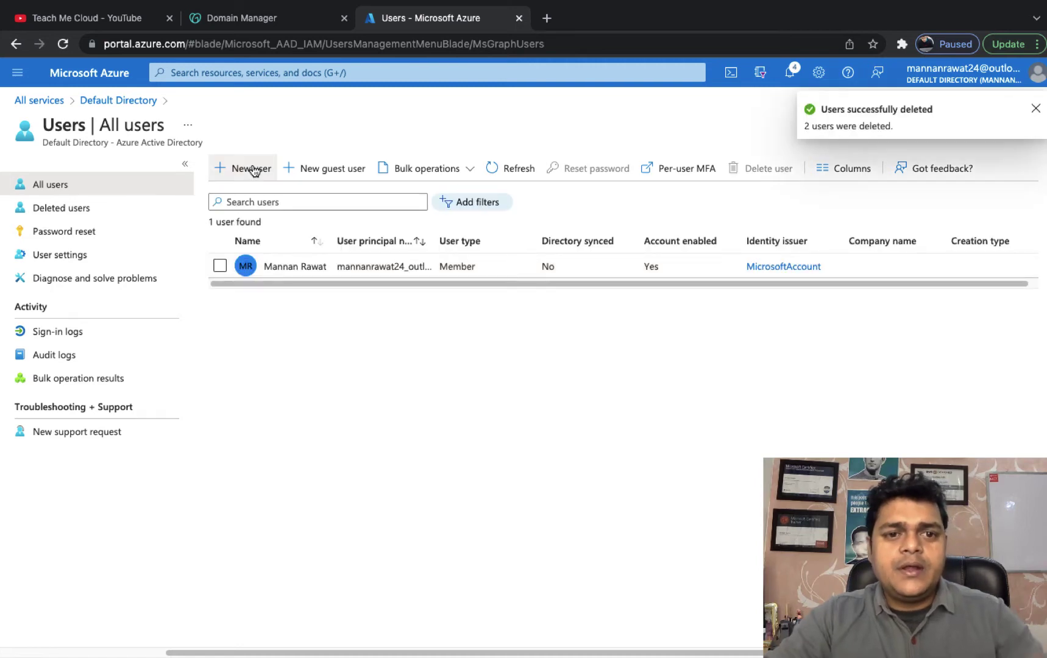
{"action": "left_click", "coordinate": [252, 168]}
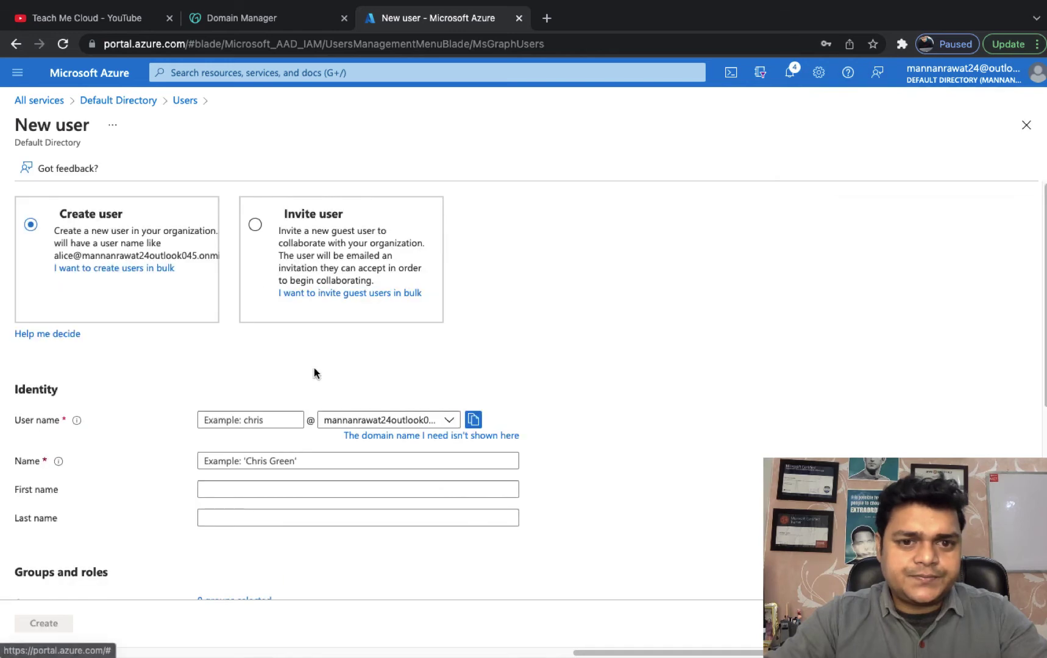
Enter user name aws on the elearningplace.in domain and display name aws.
{"action": "left_click", "coordinate": [246, 421]}
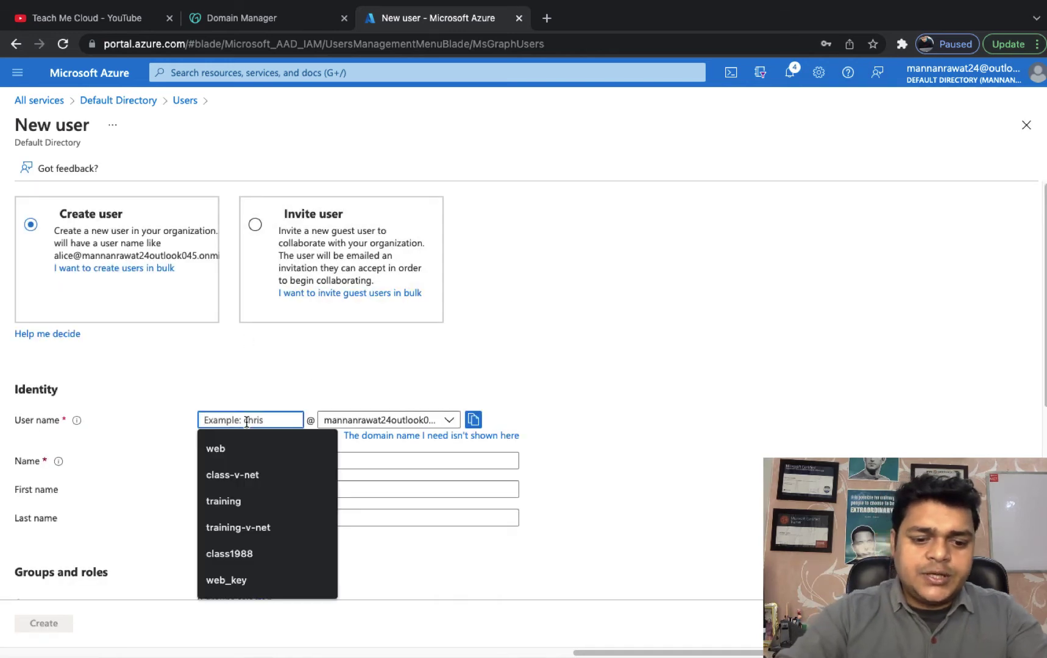
{"action": "type", "text": "aws"}
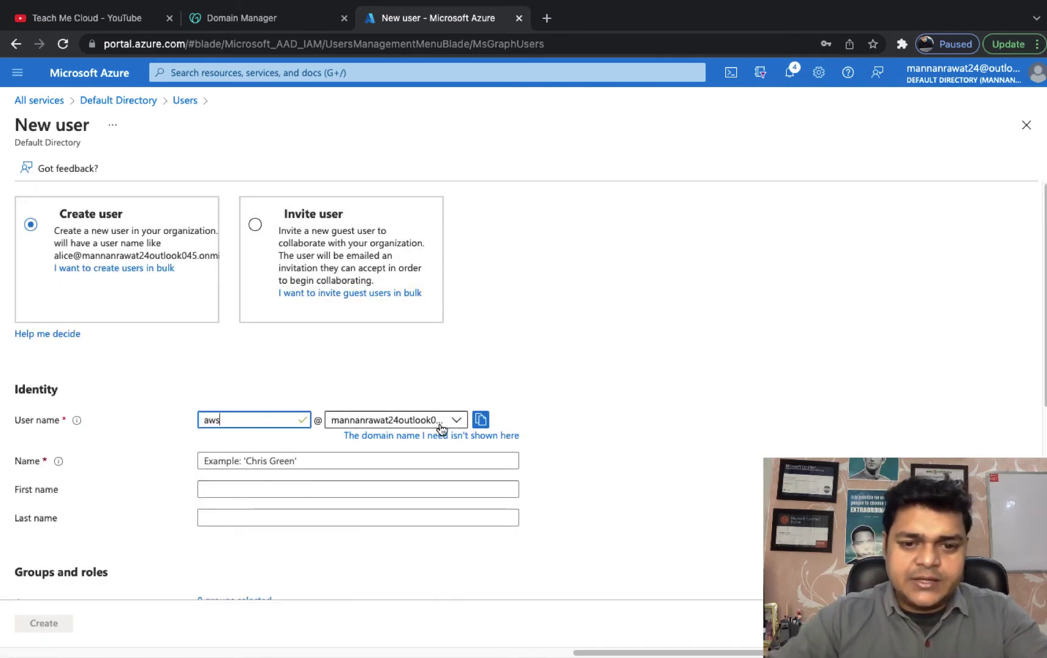
{"action": "left_click", "coordinate": [432, 420]}
{"action": "left_click", "coordinate": [365, 471]}
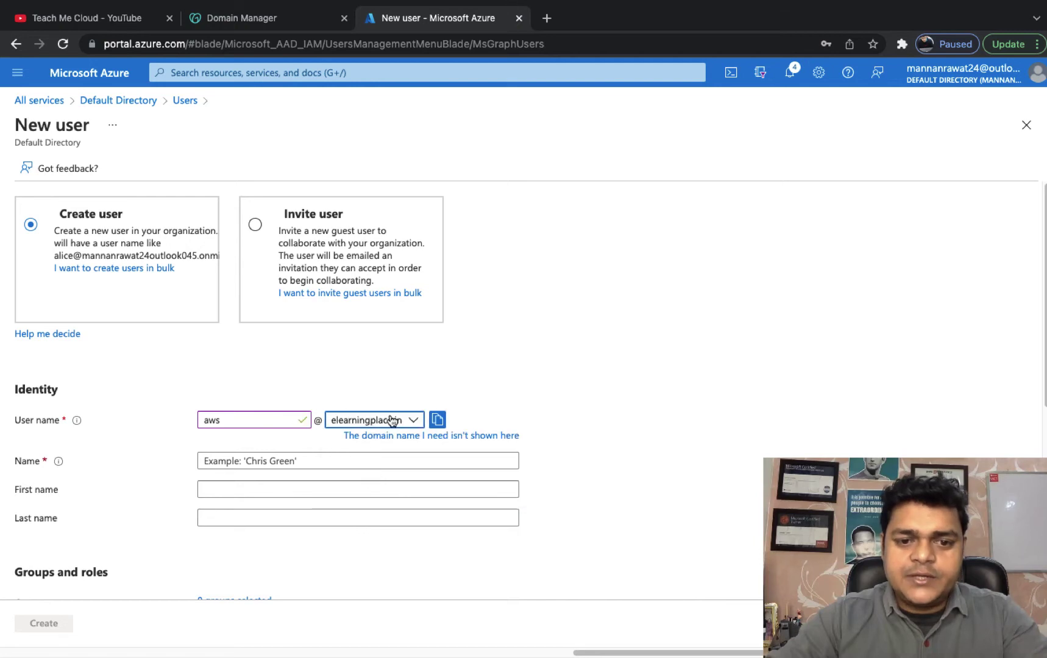
{"action": "left_click", "coordinate": [405, 420]}
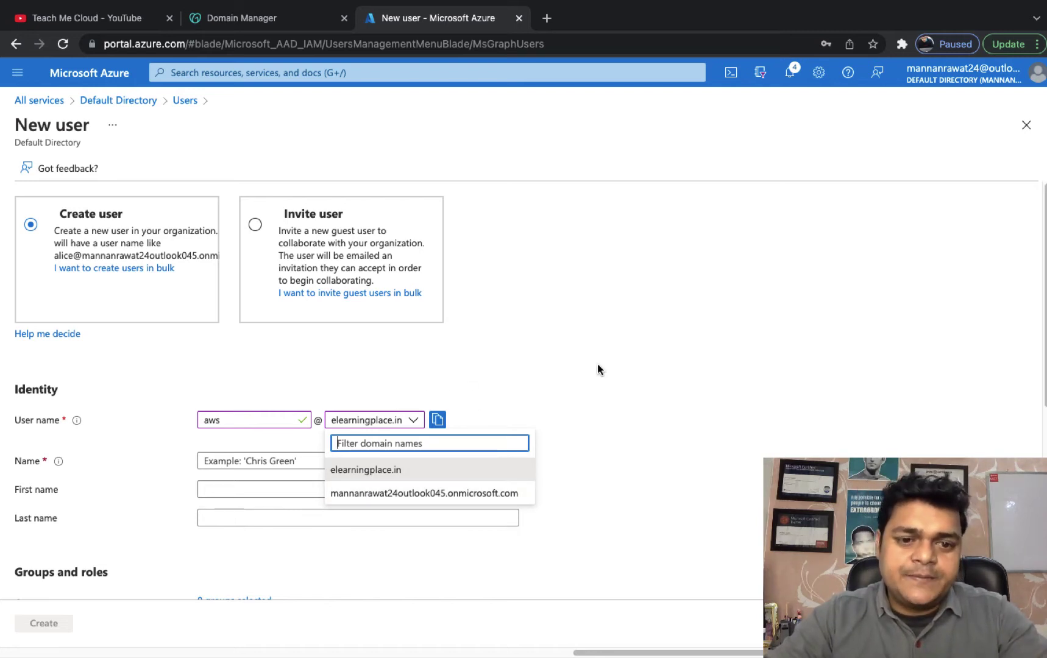
{"action": "left_click", "coordinate": [367, 471]}
{"action": "left_click", "coordinate": [272, 461]}
{"action": "type", "text": "aws"}
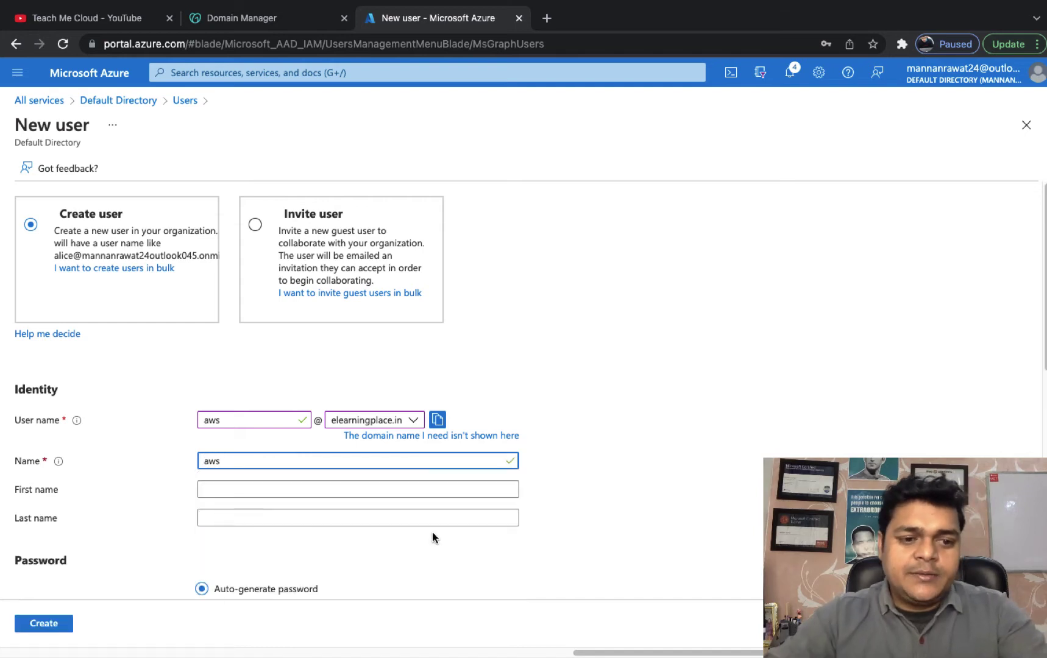
Choose to set the initial password manually, enter it, and create the aws user.
{"action": "scroll", "coordinate": [432, 538], "scroll_direction": "down", "scroll_amount": 6}
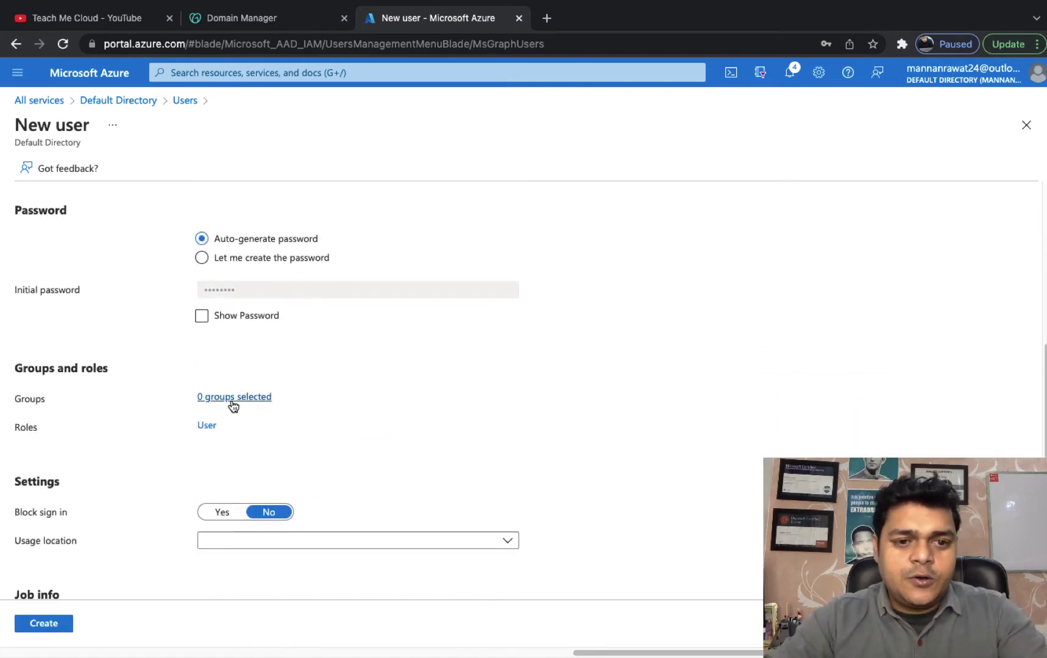
{"action": "left_click", "coordinate": [203, 259]}
{"action": "left_click", "coordinate": [227, 289]}
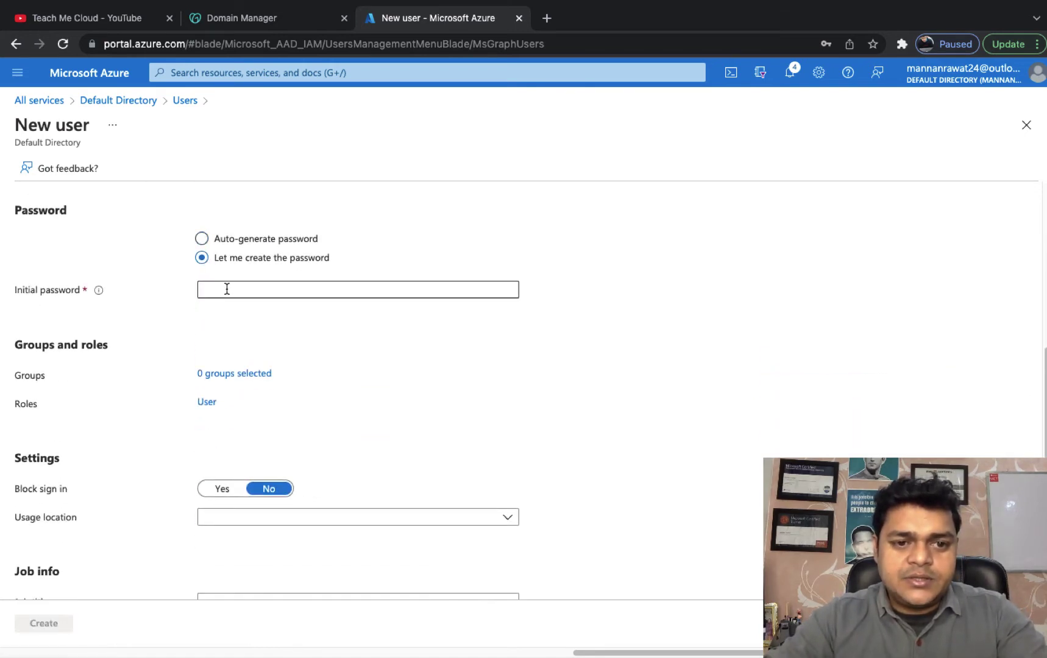
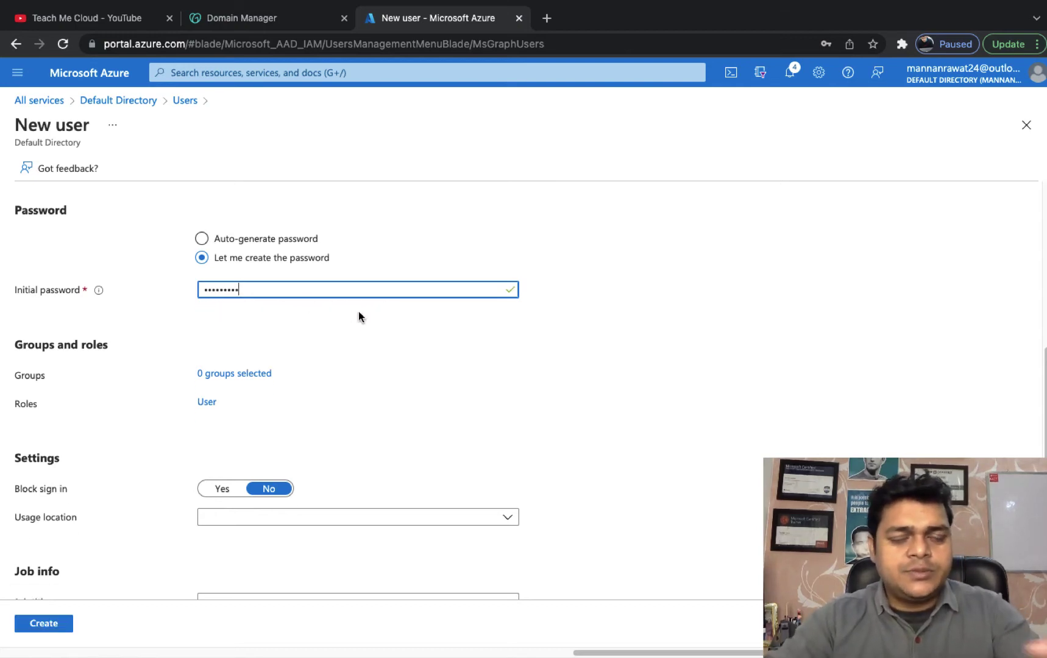
{"action": "scroll", "coordinate": [336, 415], "scroll_direction": "down", "scroll_amount": 3}
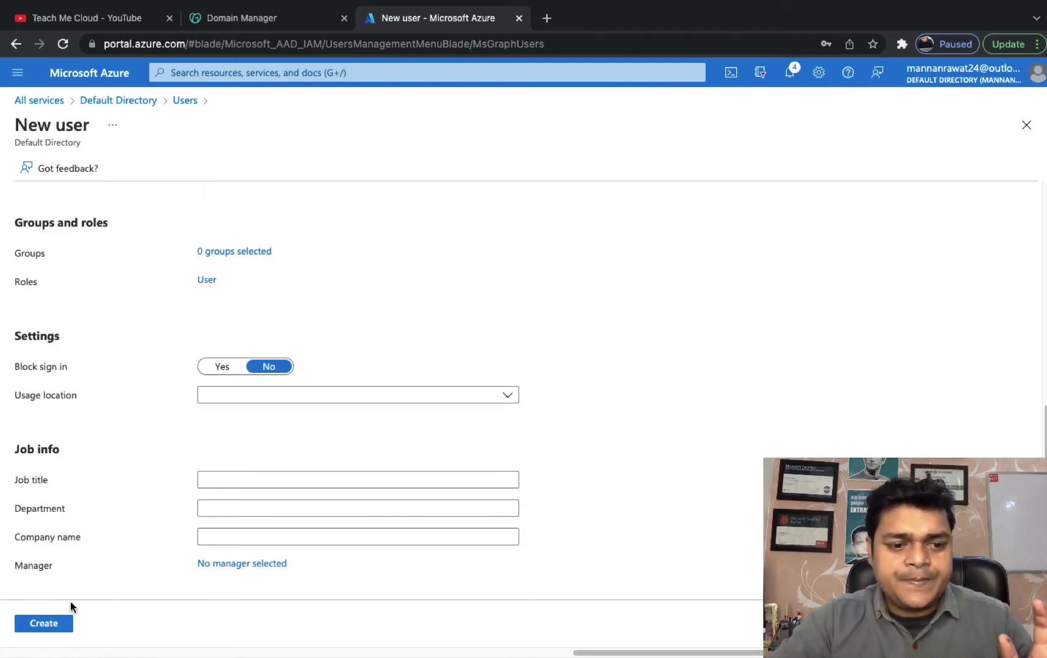
{"action": "left_click", "coordinate": [44, 623]}
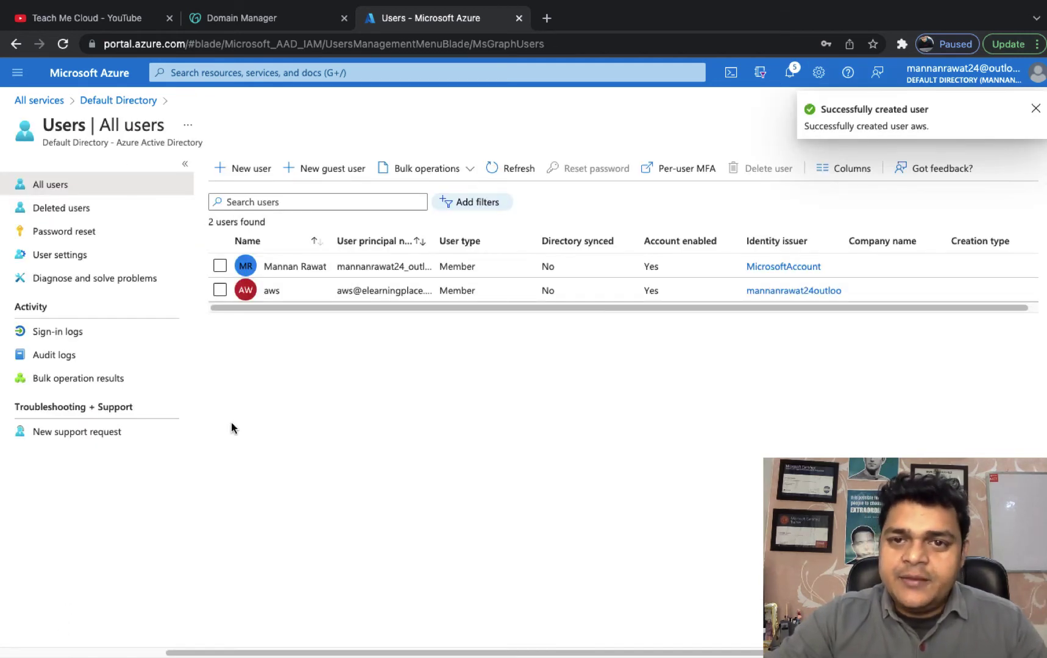
Copy the aws user's sign-in address from its profile.
{"action": "left_click", "coordinate": [271, 292]}
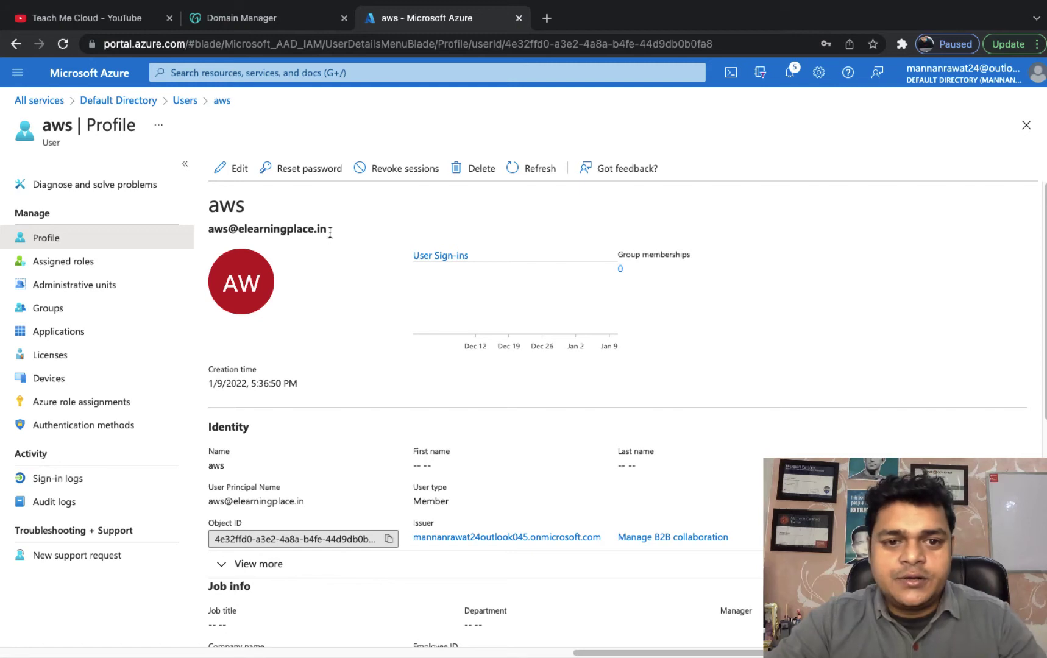
{"action": "left_click_drag", "start_coordinate": [329, 233], "coordinate": [206, 231]}
{"action": "right_click", "coordinate": [247, 230]}
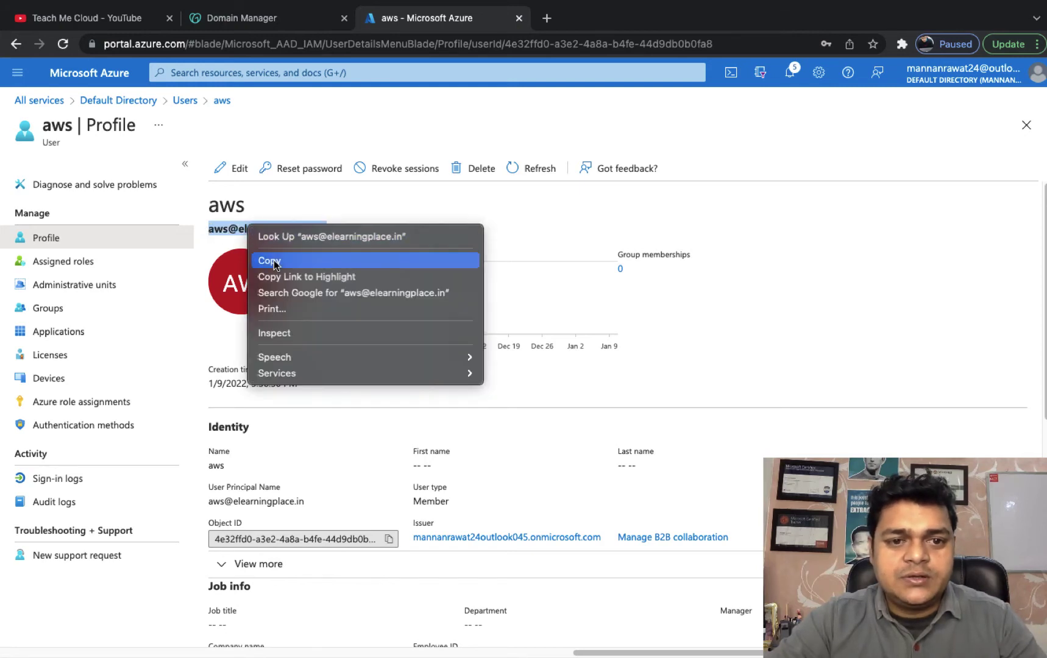
{"action": "left_click", "coordinate": [263, 262]}
Open a new Chrome Incognito window.
{"action": "left_click", "coordinate": [546, 18]}
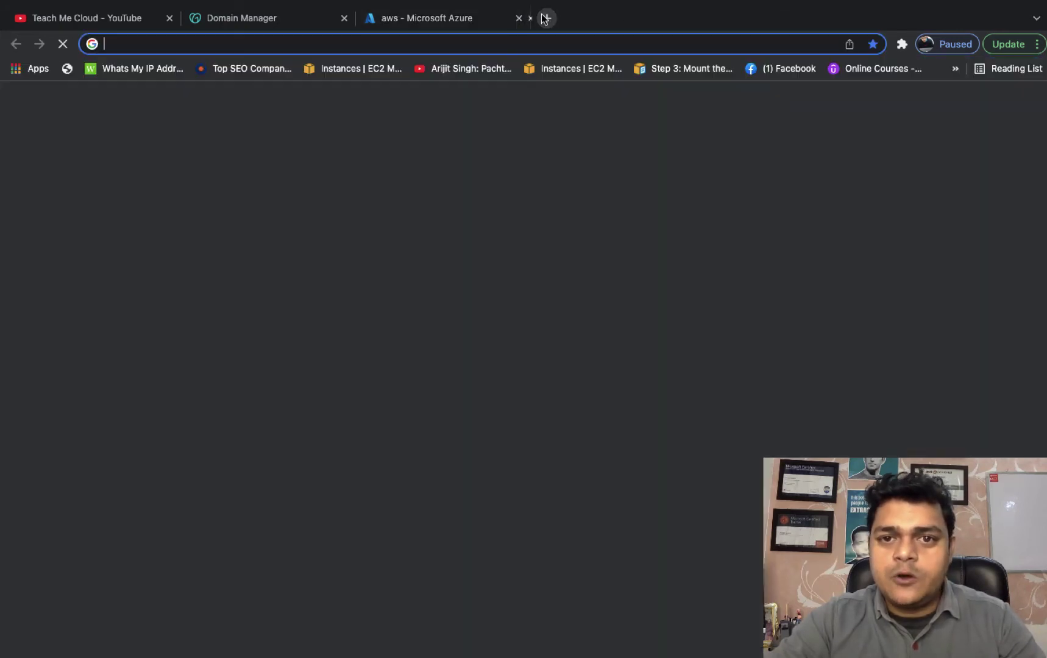
{"action": "left_click", "coordinate": [1036, 44]}
{"action": "left_click", "coordinate": [907, 141]}
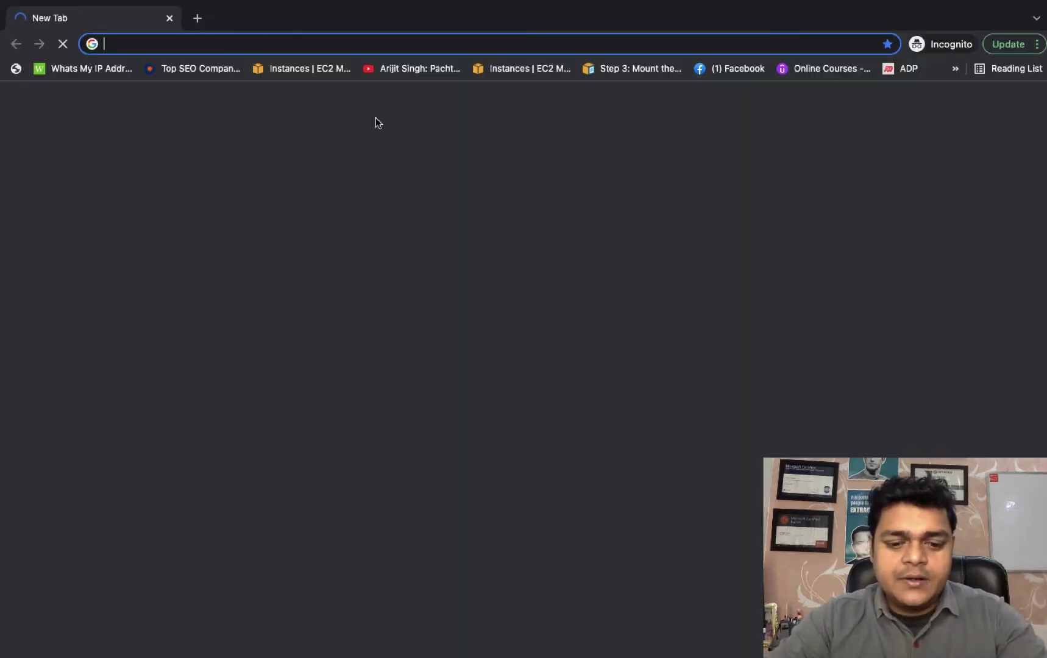
Sign in to portal.azure.com as aws with the temporary password, then set a new password.
{"action": "type", "text": "po"}
{"action": "key", "text": "Return"}
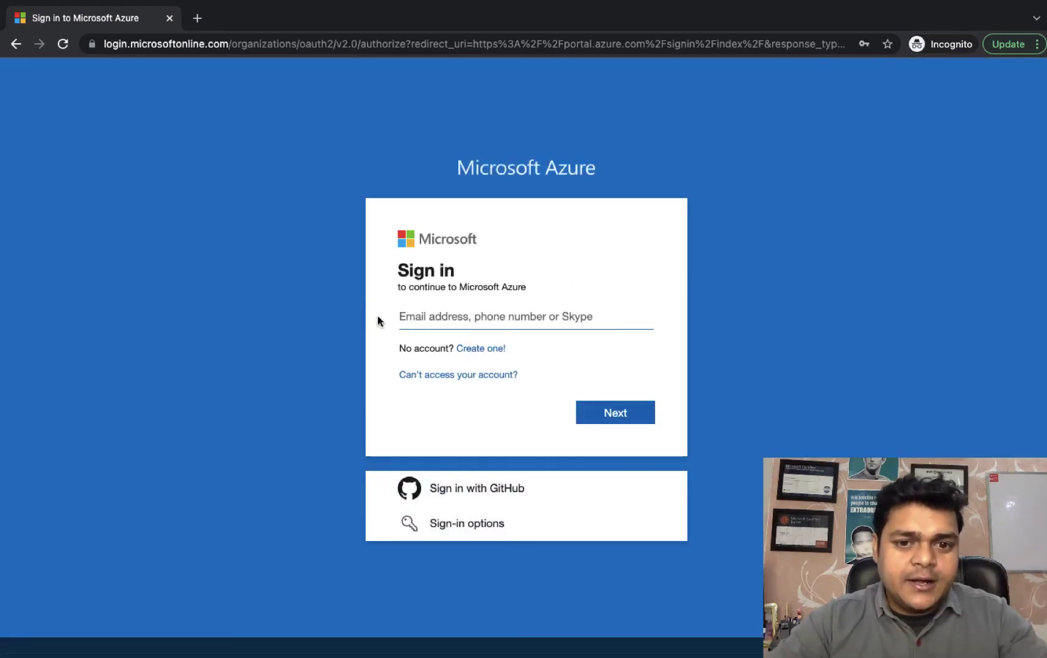
{"action": "key", "text": "super+v"}
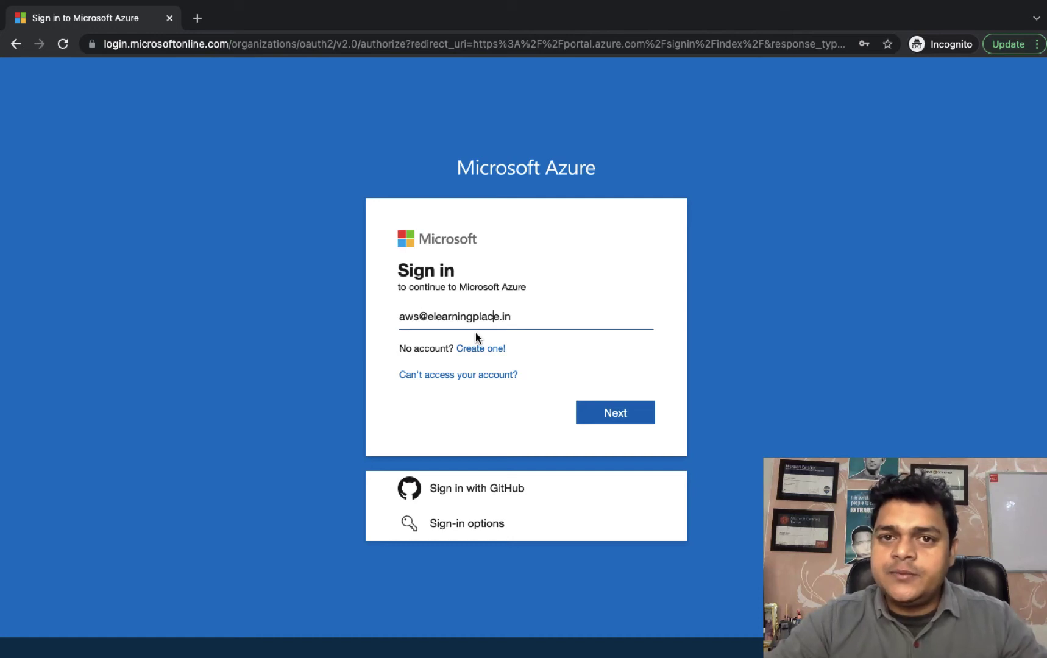
{"action": "left_click", "coordinate": [598, 411]}
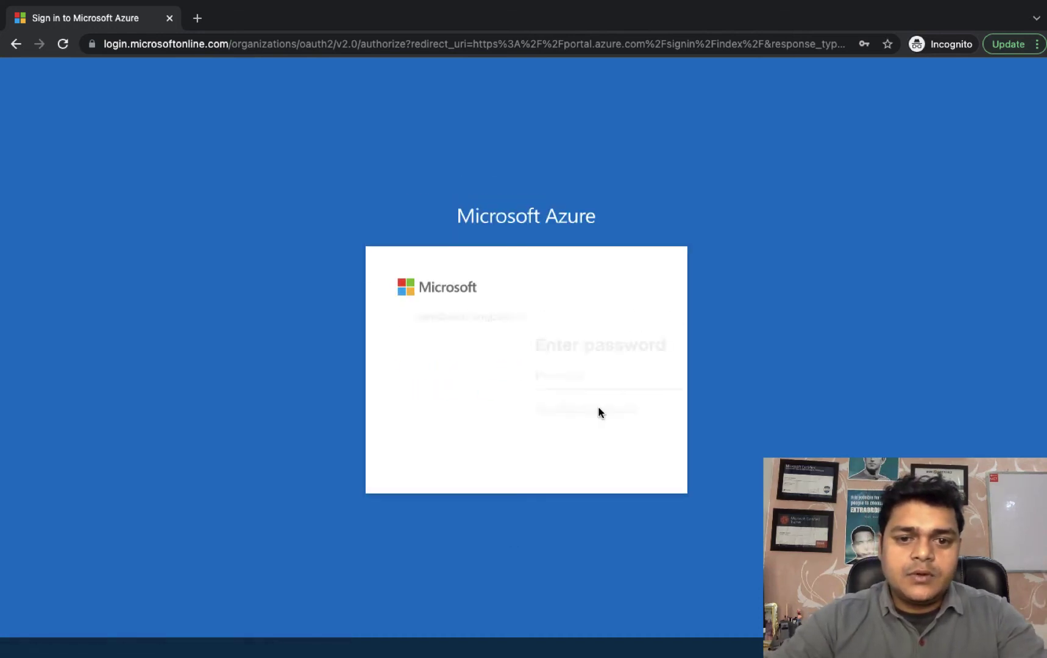
{"action": "type", "text": "•"}
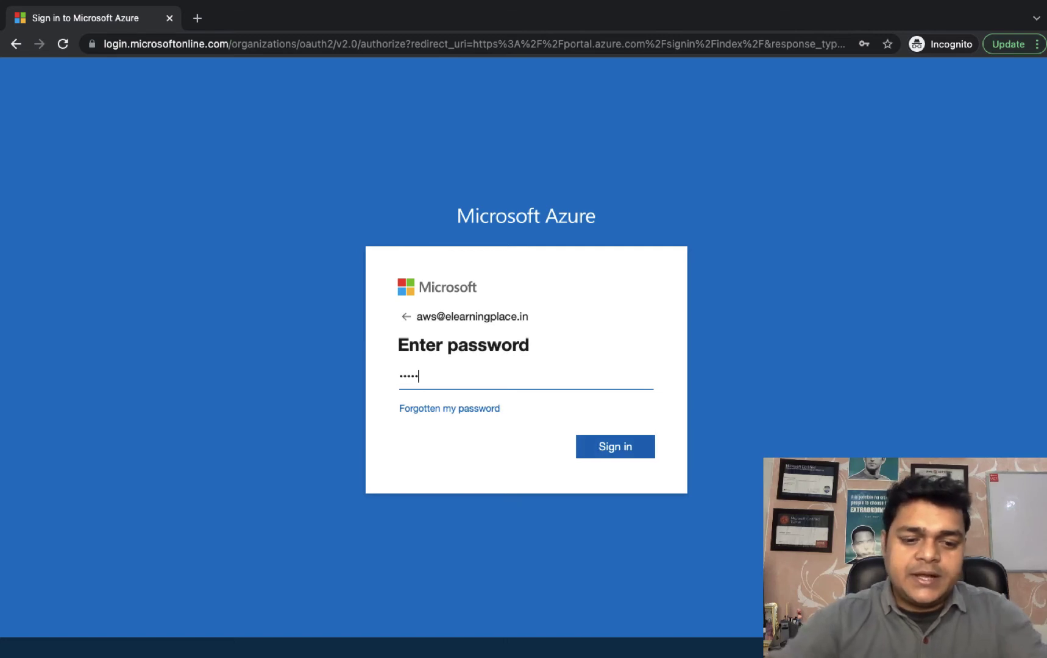
{"action": "left_click", "coordinate": [631, 449]}
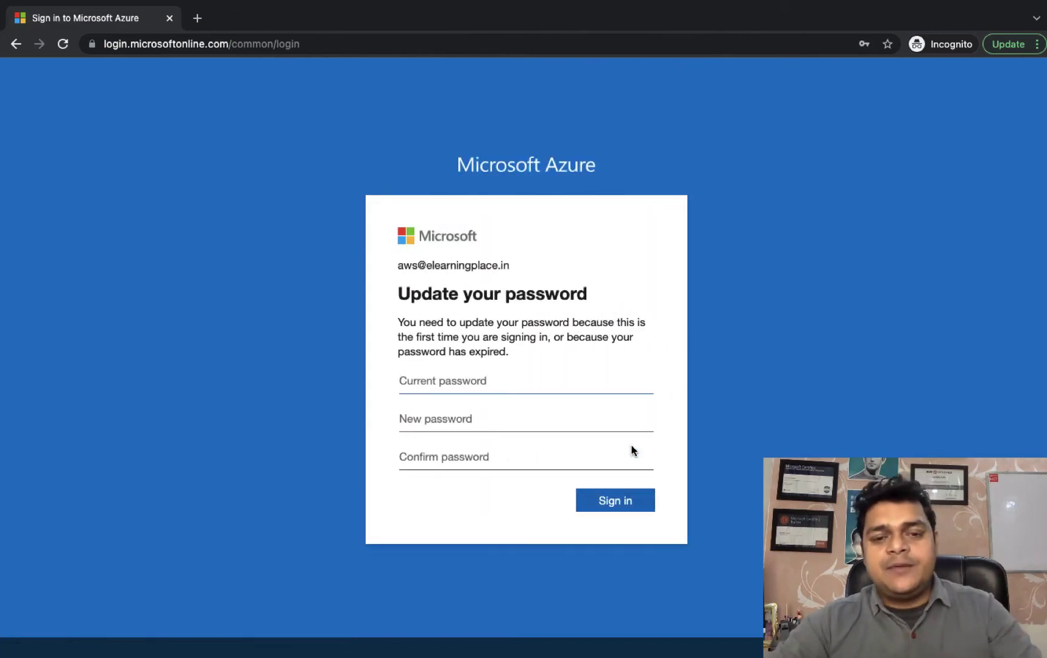
{"action": "type", "text": "••"}
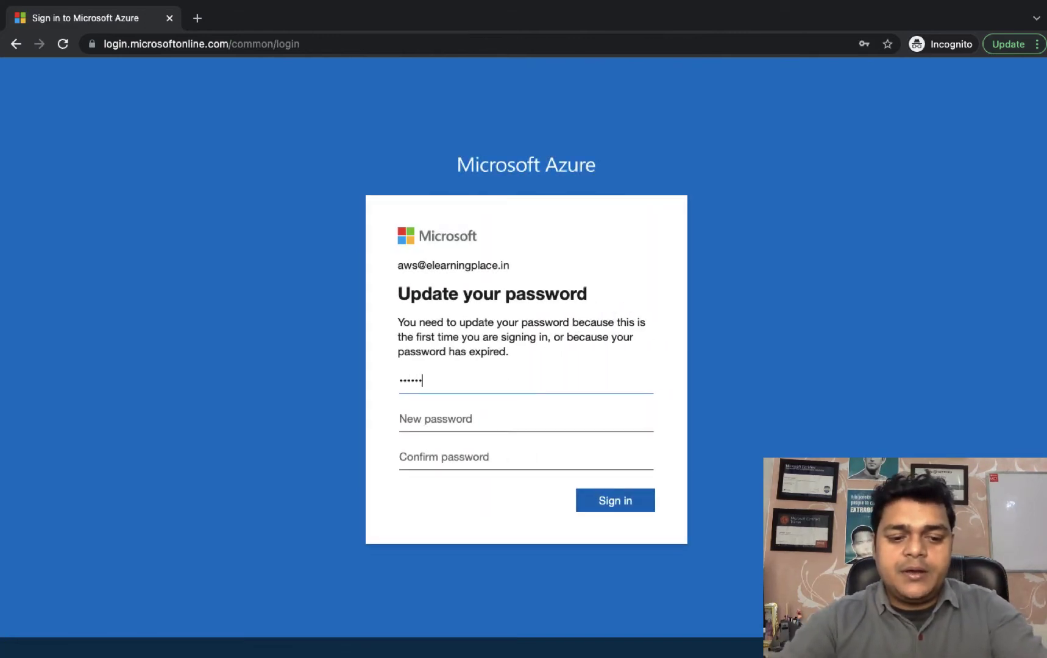
{"action": "type", "text": "•"}
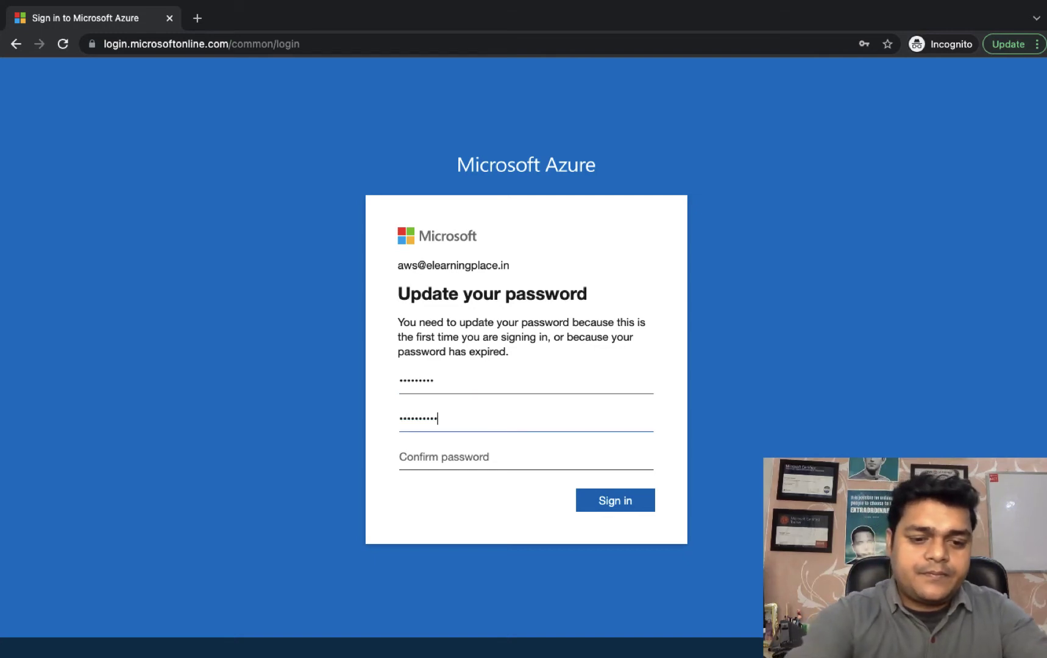
{"action": "type", "text": "•"}
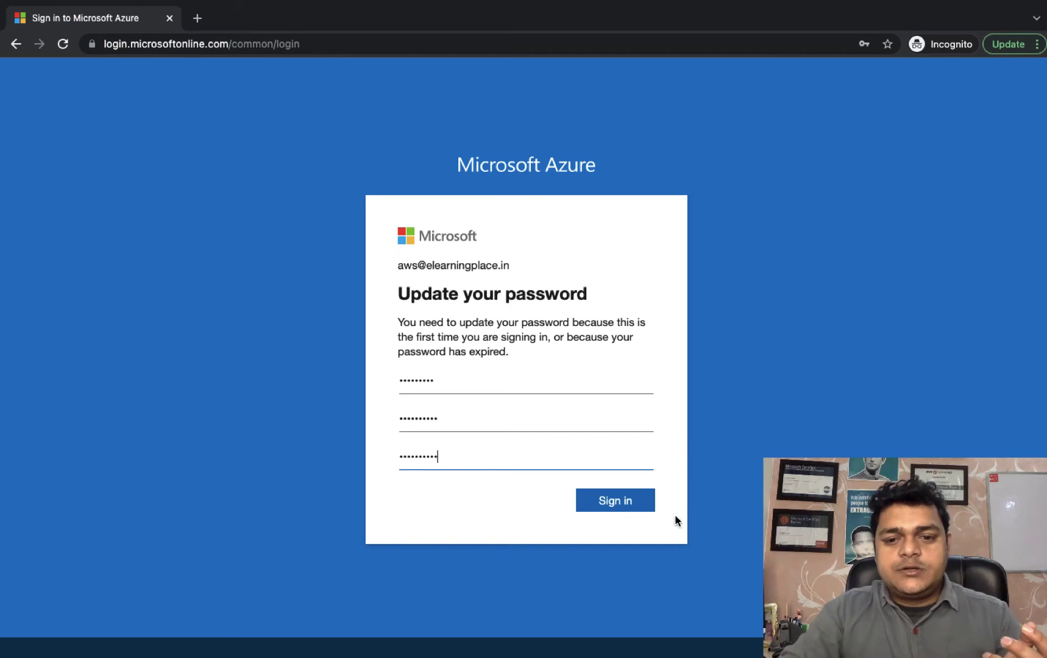
{"action": "left_click", "coordinate": [626, 506]}
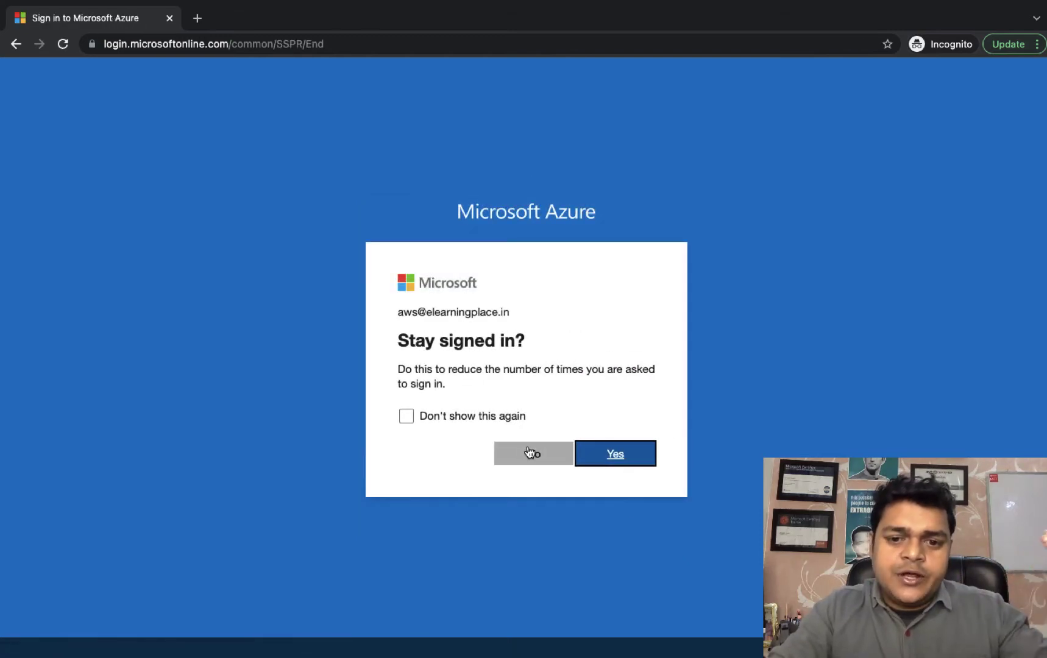
As aws, decline staying signed in, skip the tour, and open All services.
{"action": "left_click", "coordinate": [523, 452]}
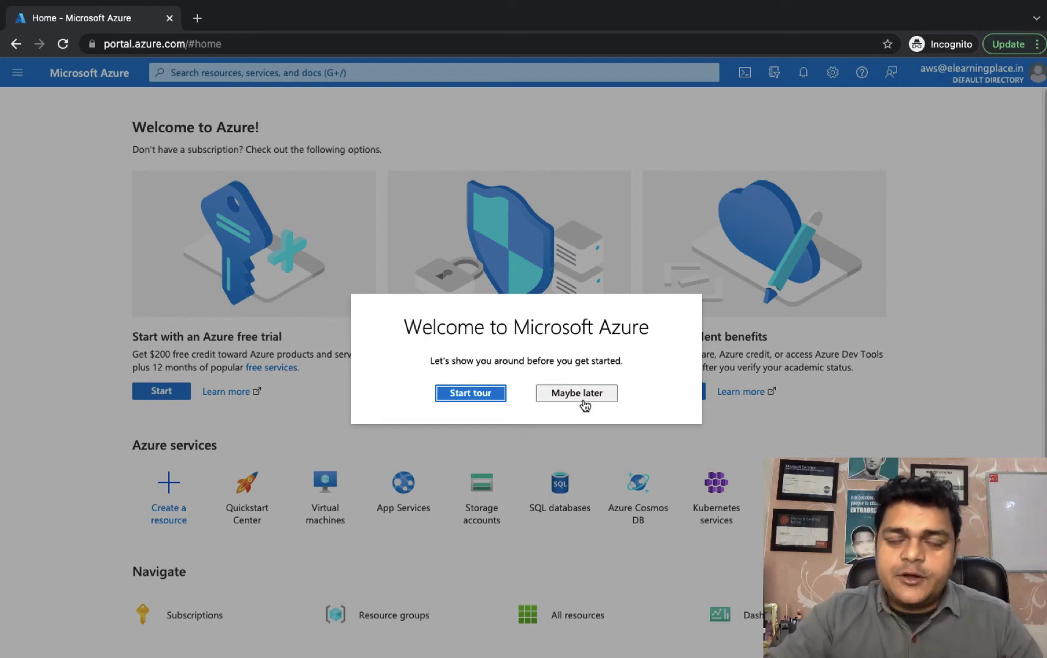
{"action": "left_click", "coordinate": [581, 396]}
{"action": "left_click", "coordinate": [794, 488]}
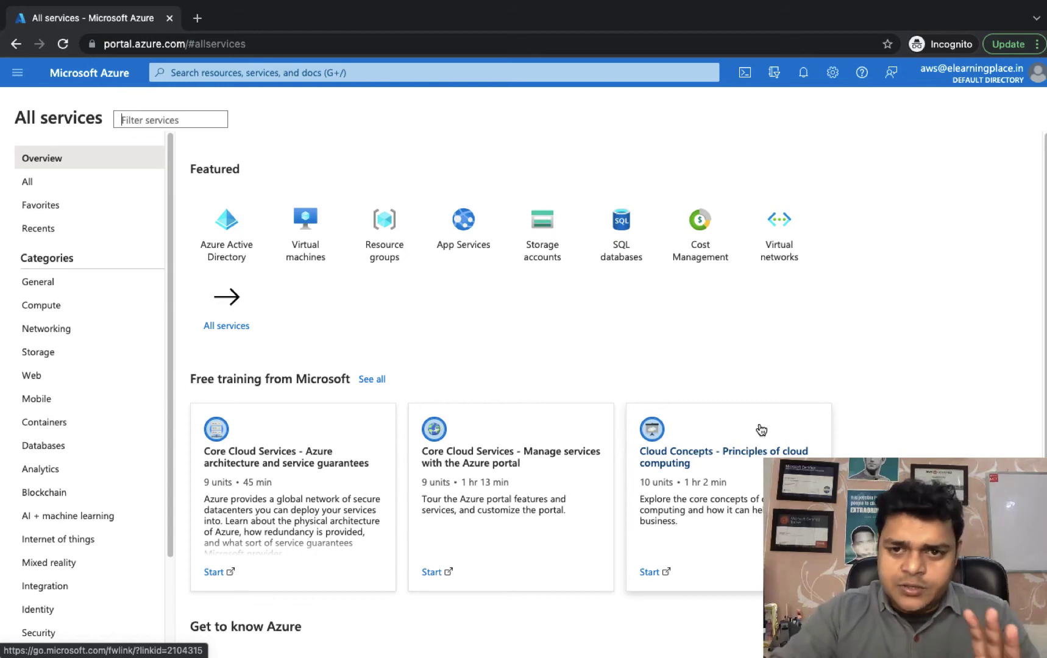
Close the empty extra tab and return to the administrator's window on the aws Profile.
{"action": "key", "text": "ctrl+Left"}
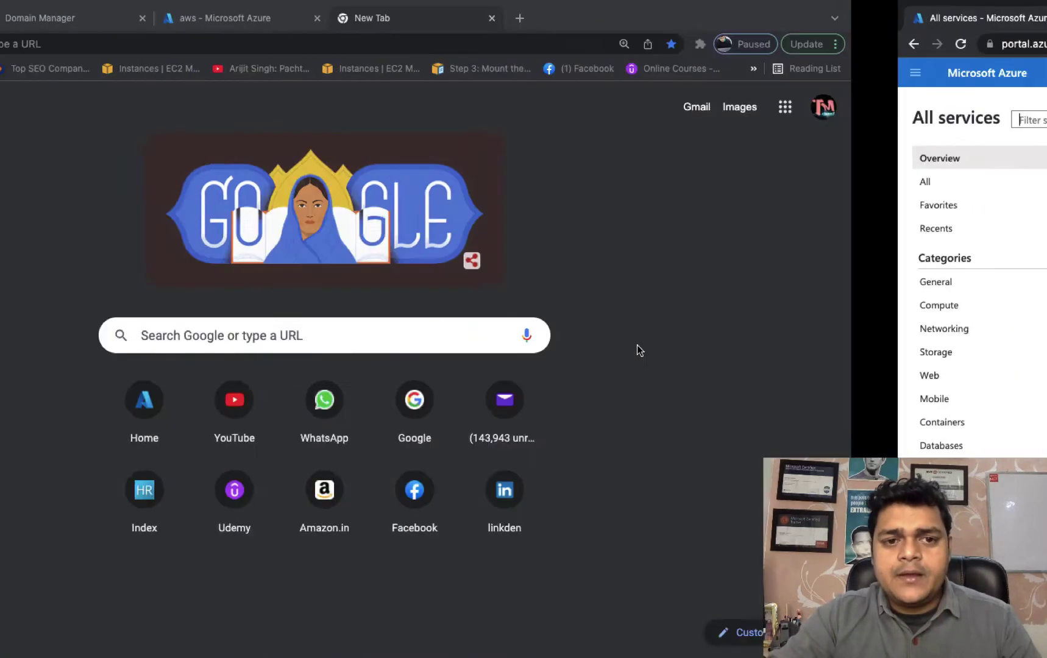
{"action": "left_click", "coordinate": [693, 17]}
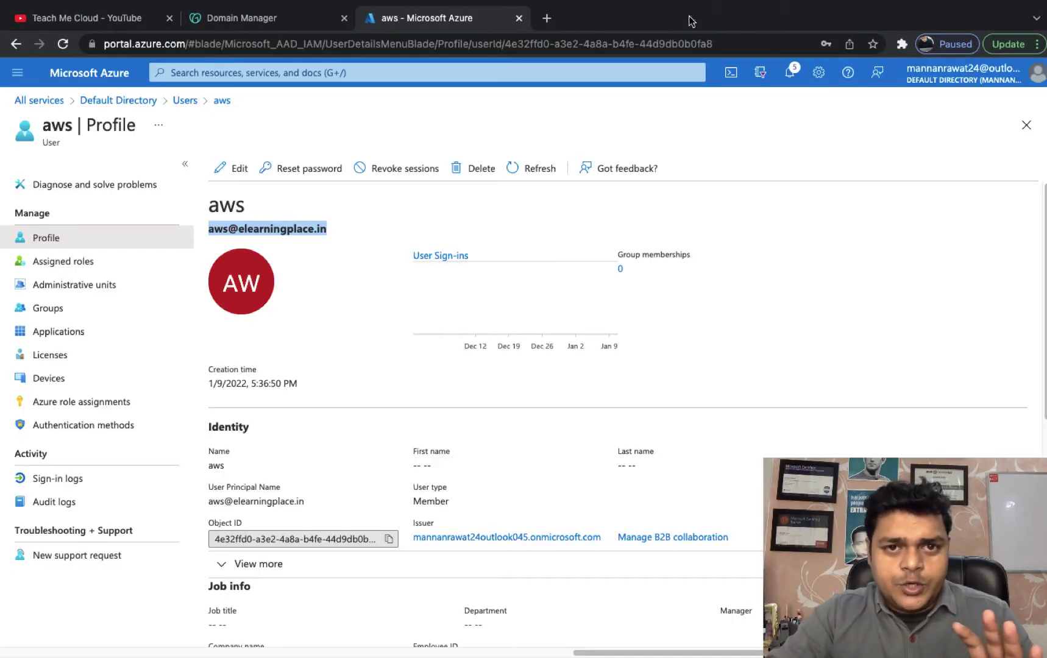
{"action": "key", "text": "ctrl+Right"}
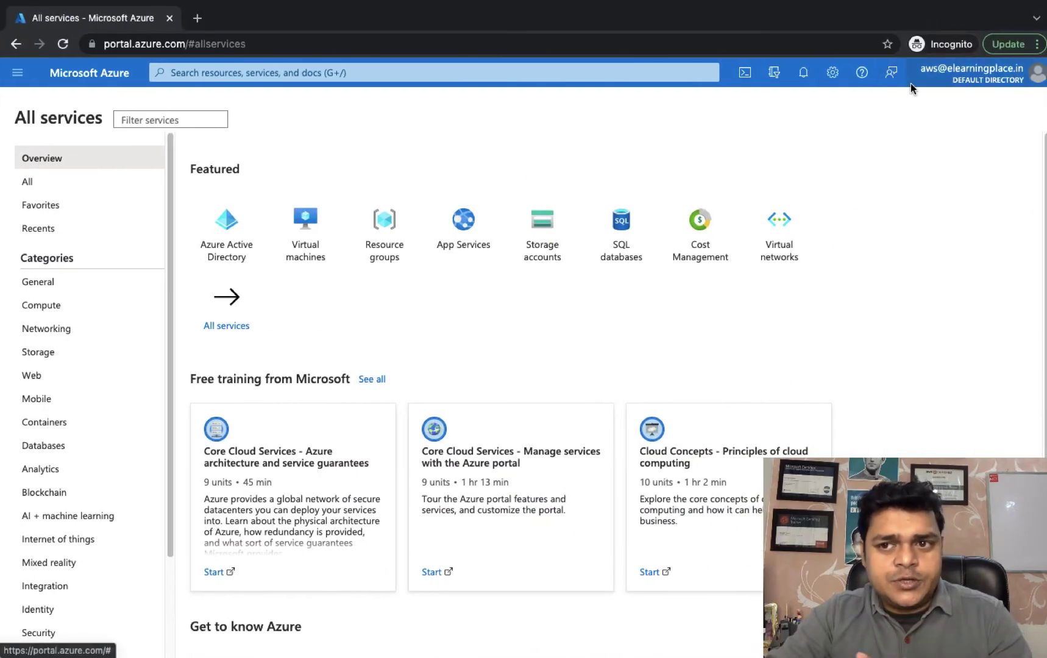
{"action": "mouse_move", "coordinate": [950, 81]}
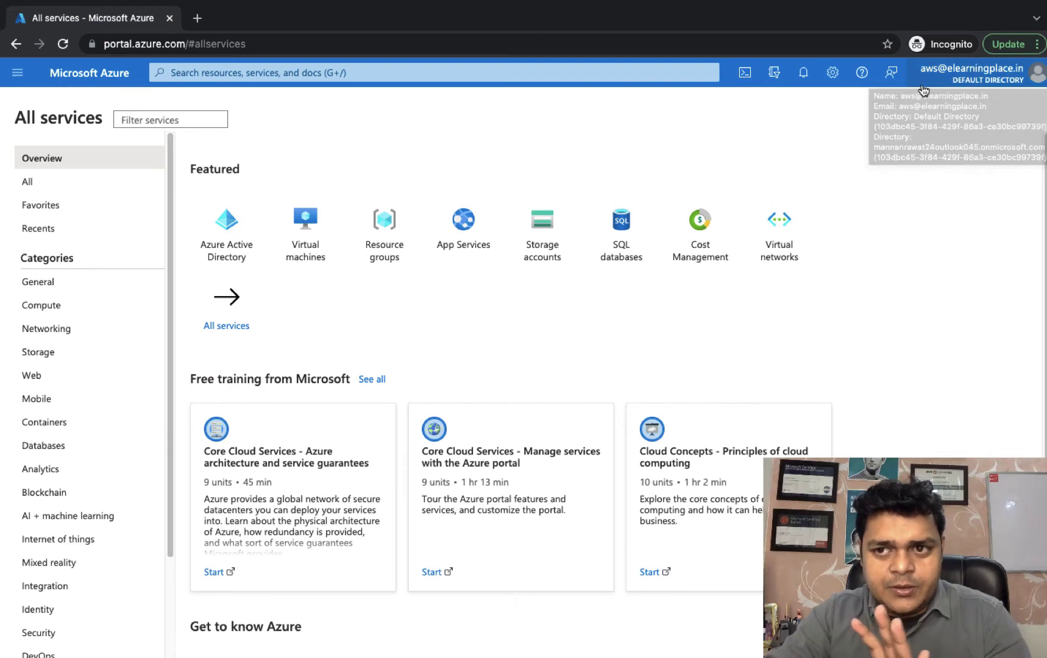
{"action": "key", "text": "ctrl+Left"}
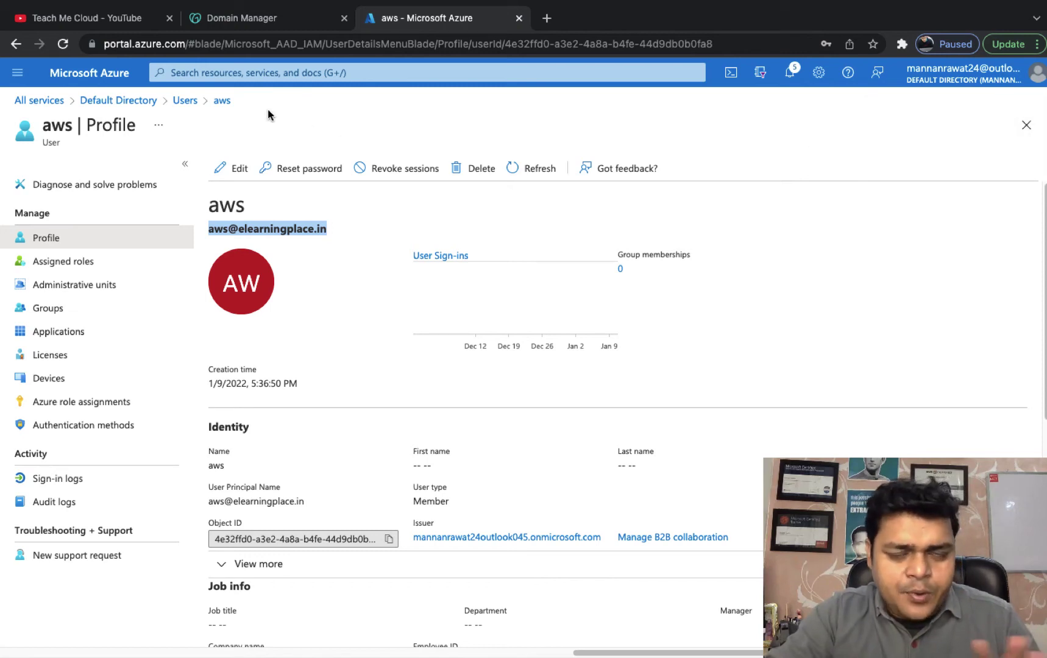
Back in All users, deselect aws and launch Per-user MFA settings.
{"action": "left_click", "coordinate": [218, 102]}
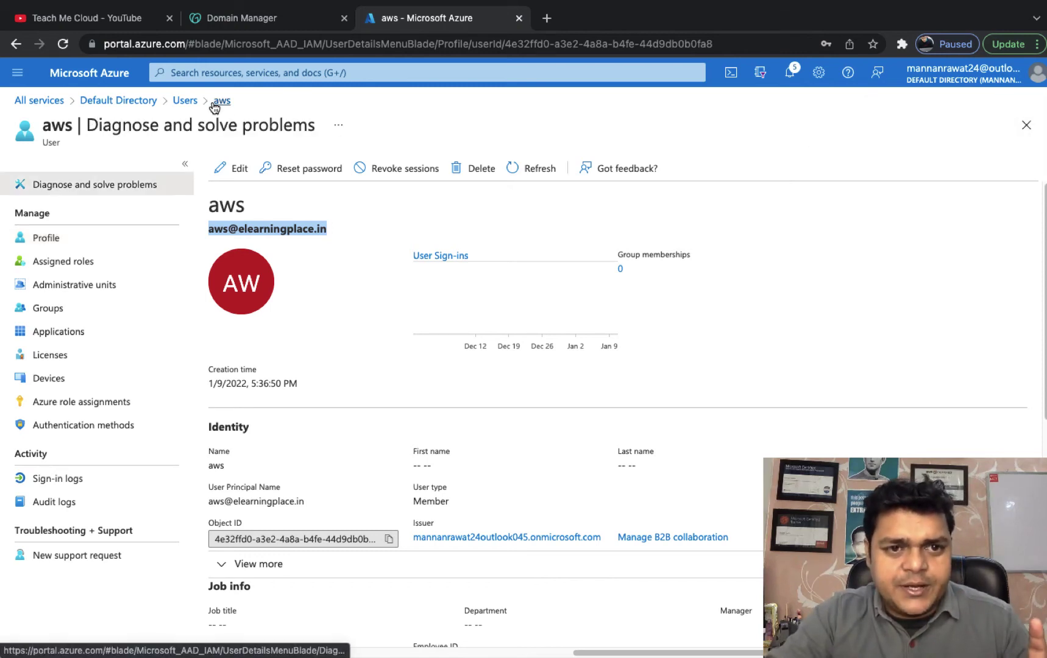
{"action": "left_click", "coordinate": [185, 101]}
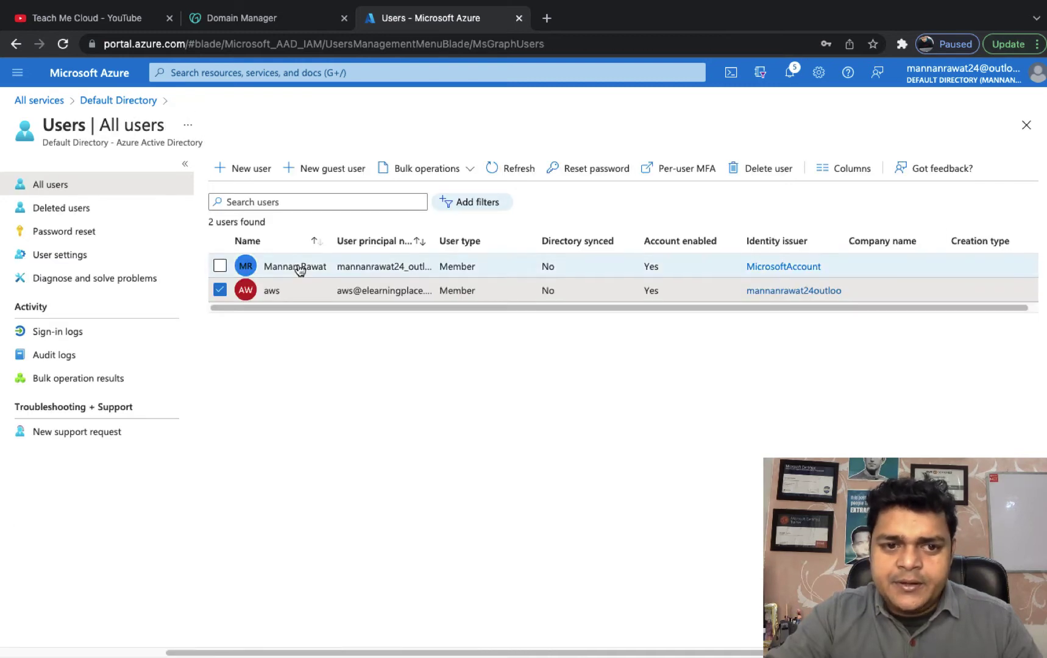
{"action": "left_click", "coordinate": [220, 290]}
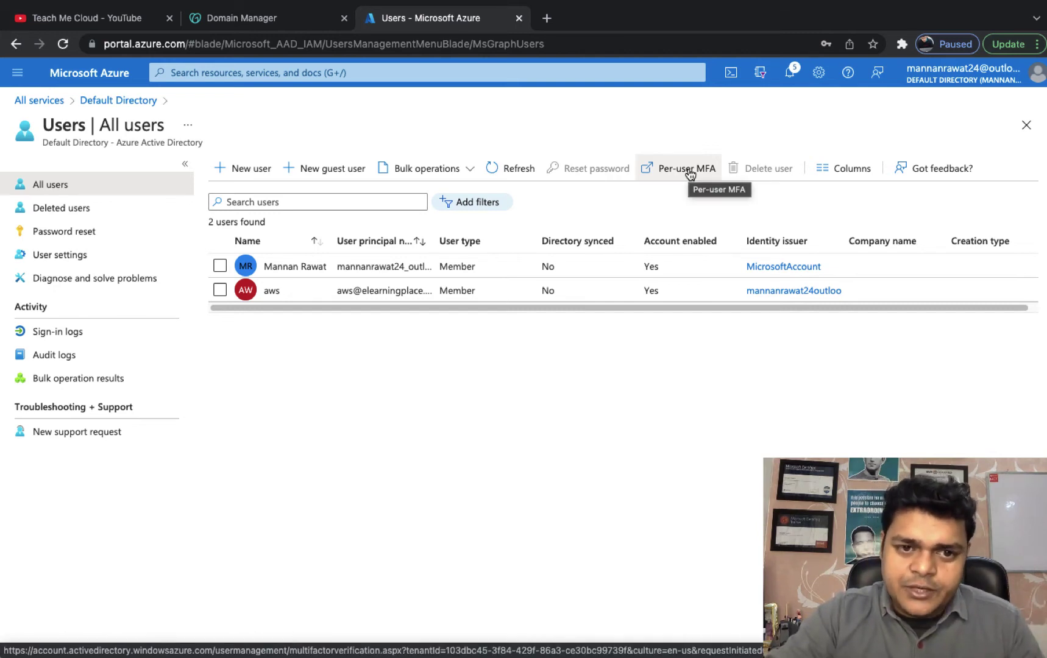
{"action": "left_click", "coordinate": [689, 174]}
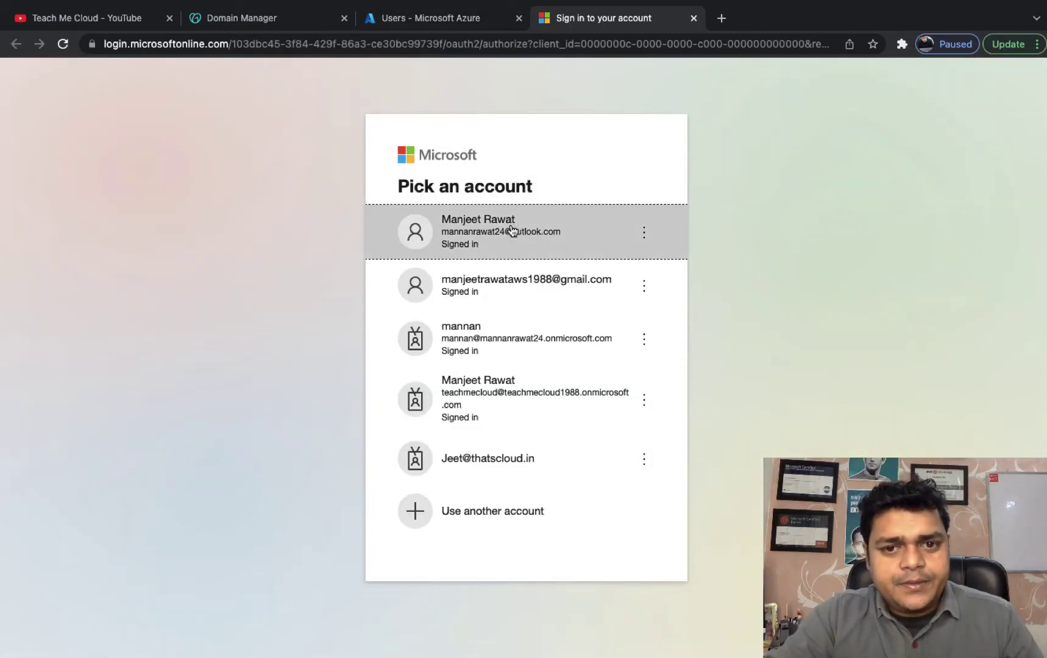
Sign in as the admin, enable multi-factor auth for aws, then switch to aws's Incognito window.
{"action": "left_click", "coordinate": [511, 226]}
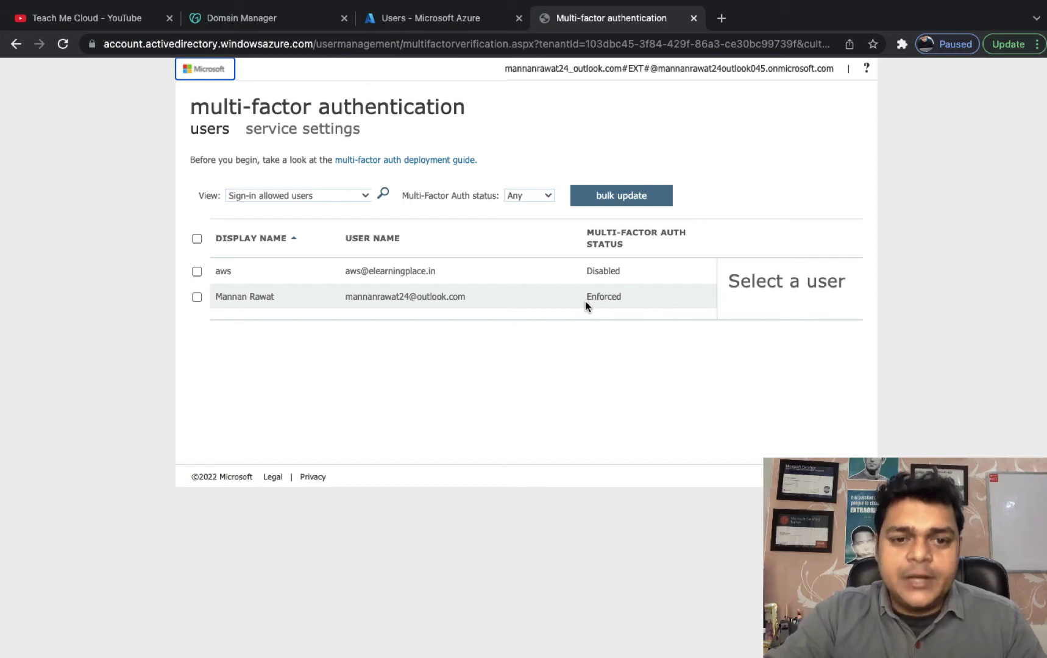
{"action": "left_click", "coordinate": [197, 272]}
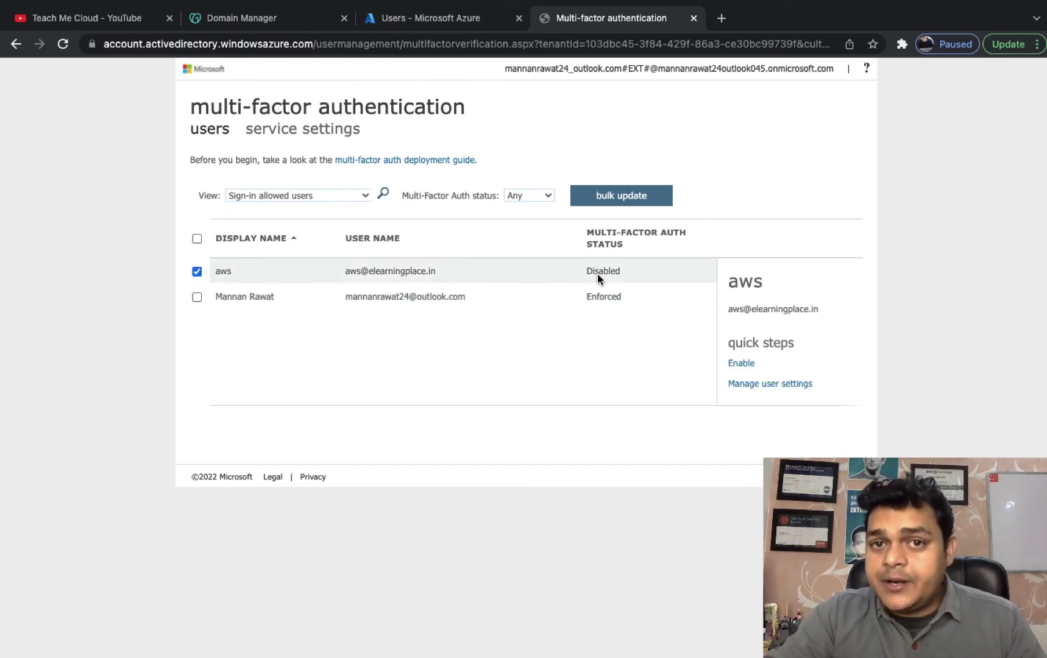
{"action": "left_click", "coordinate": [743, 366]}
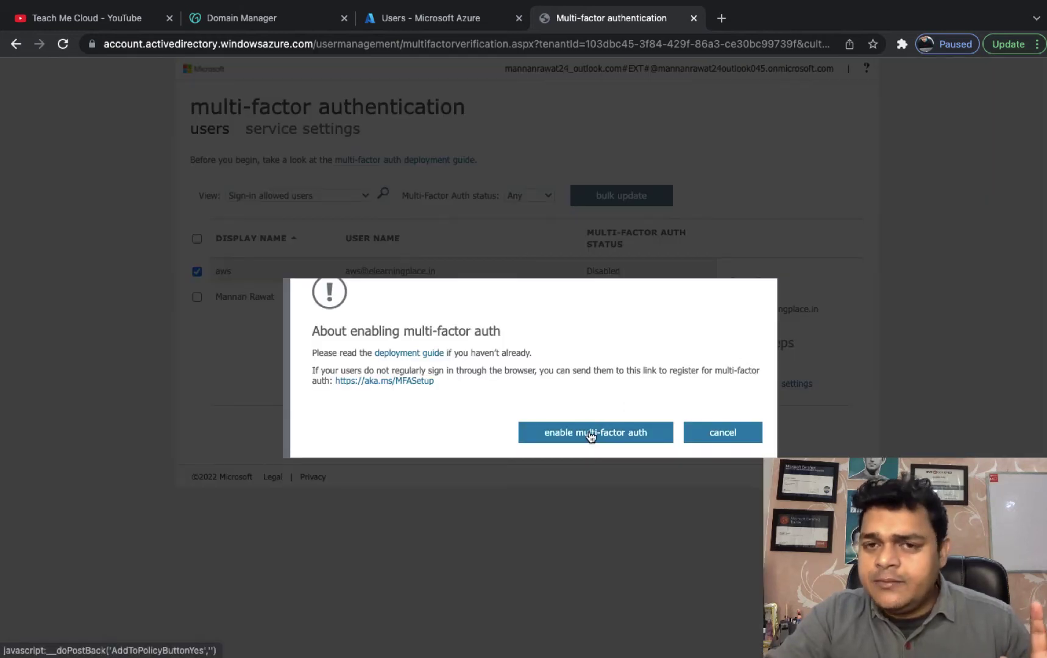
{"action": "left_click", "coordinate": [588, 432]}
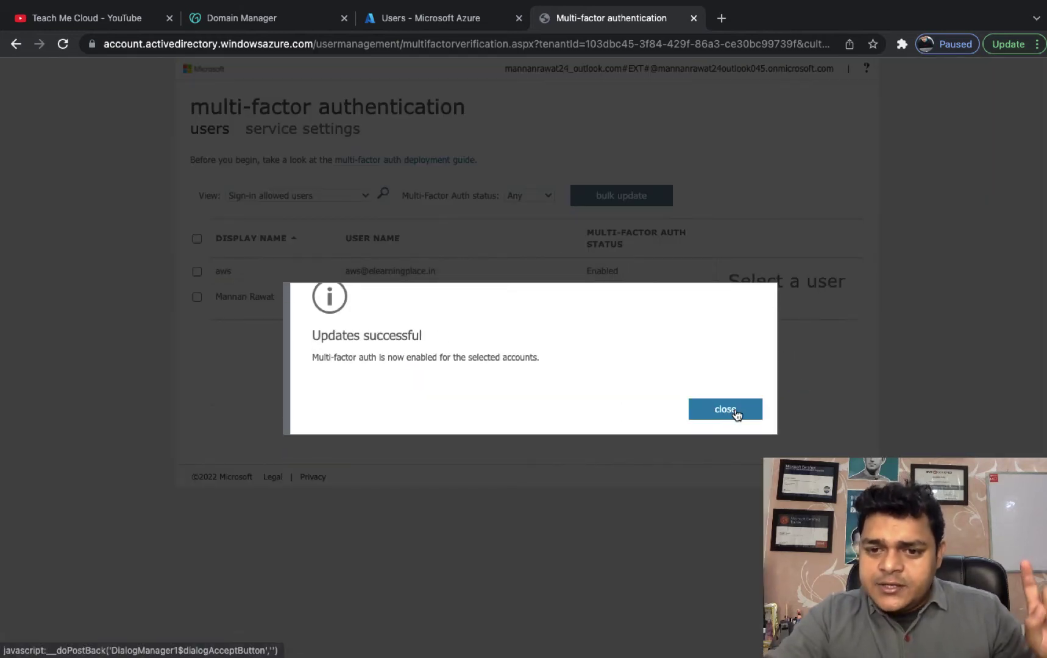
{"action": "left_click", "coordinate": [735, 409]}
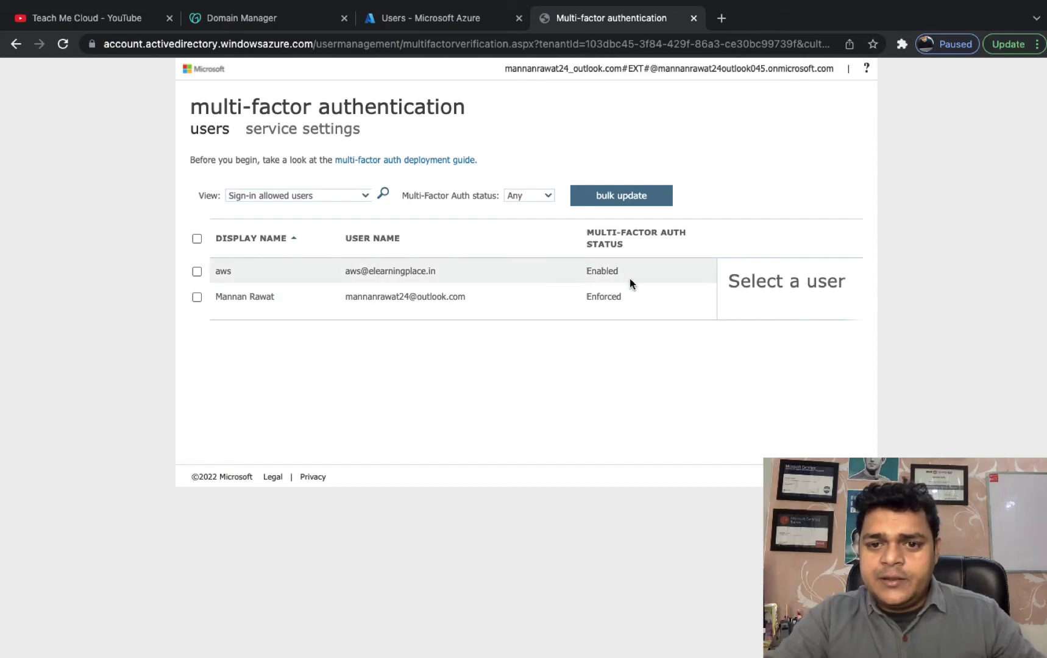
{"action": "key", "text": "ctrl+Right"}
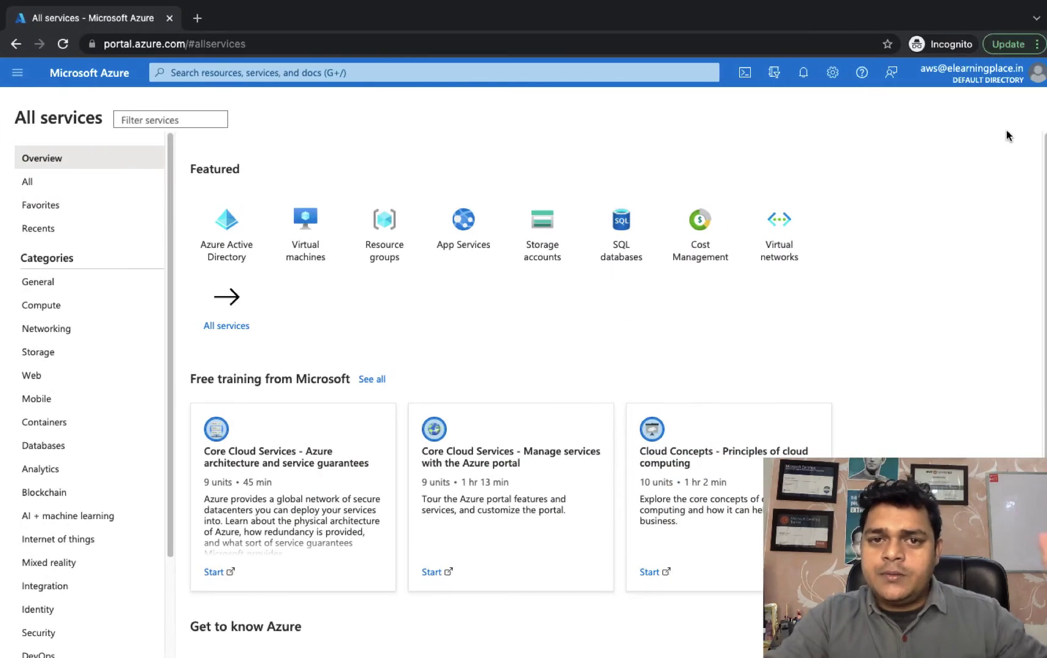
Sign out of the portal and sign back in as the aws account with its password.
{"action": "left_click", "coordinate": [1035, 78]}
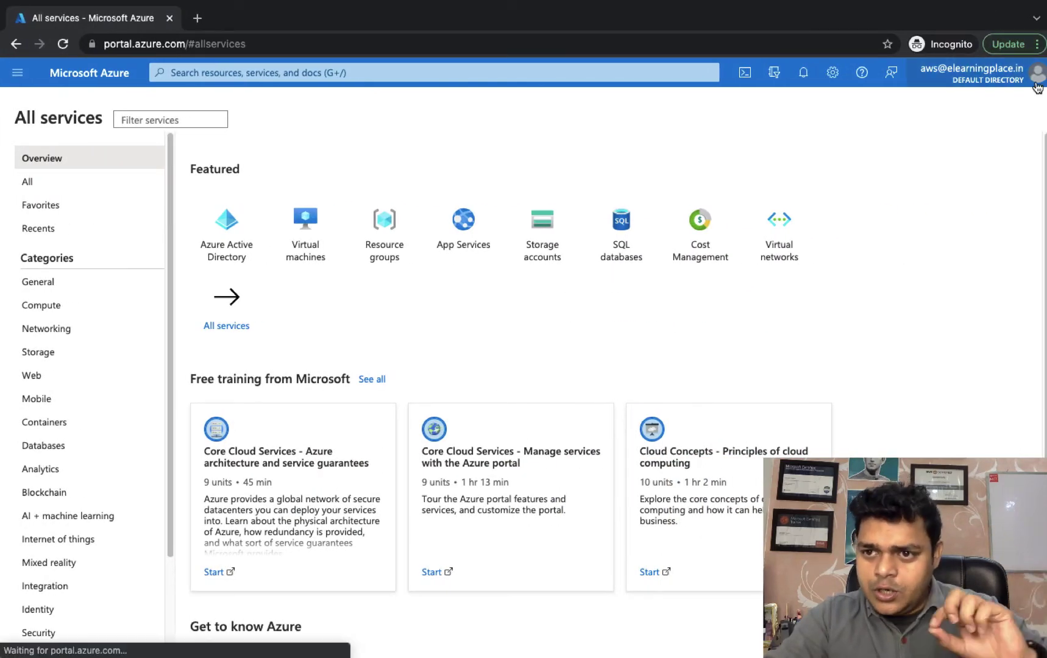
{"action": "left_click", "coordinate": [1025, 106]}
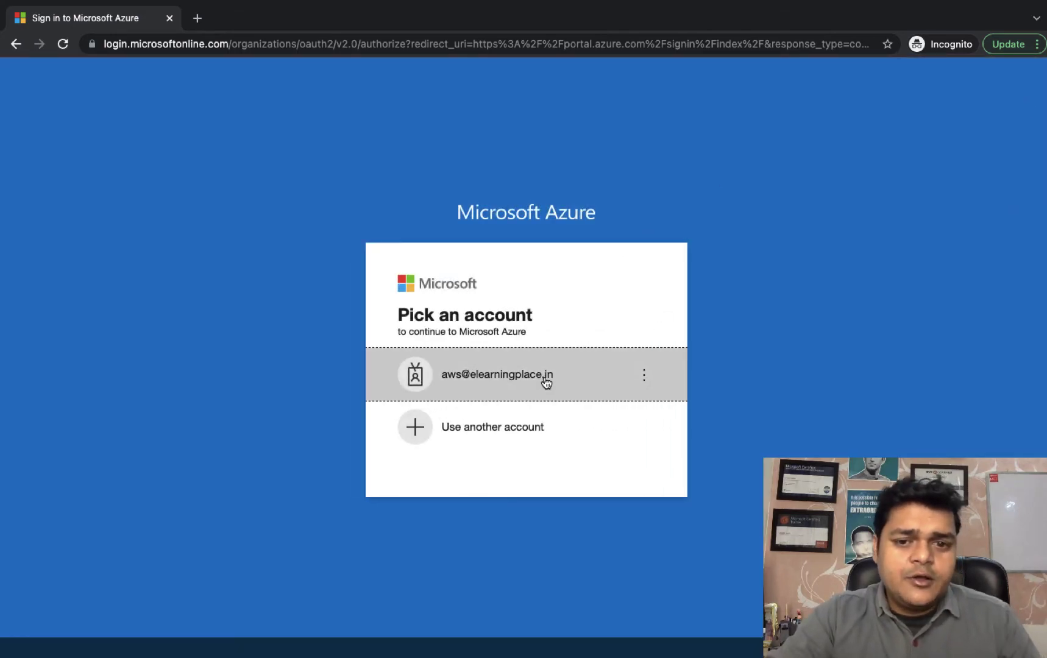
{"action": "left_click", "coordinate": [544, 379]}
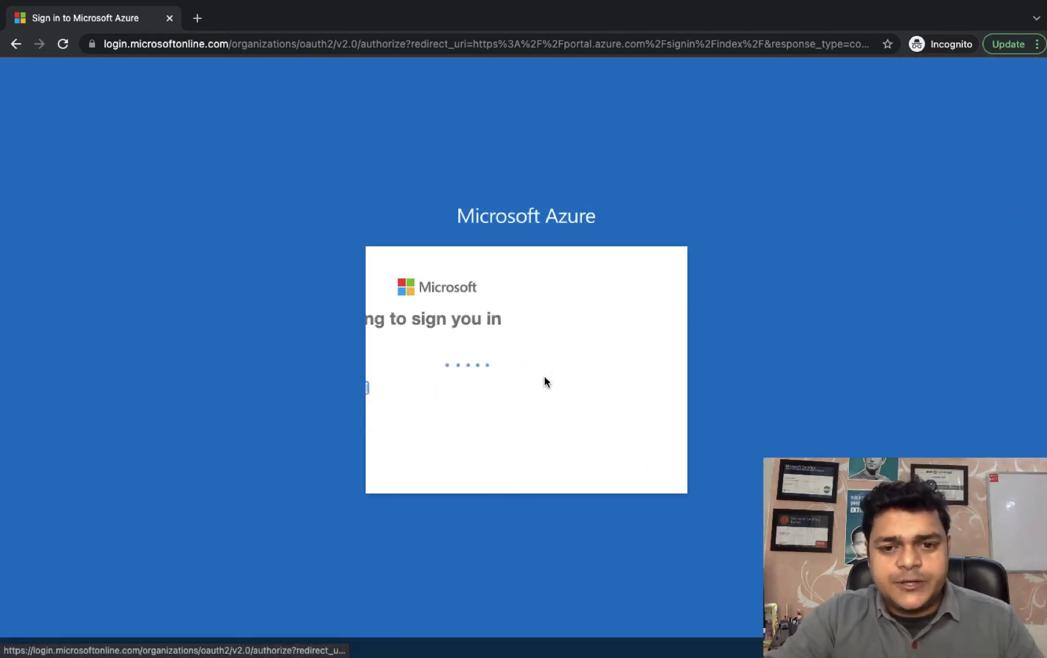
{"action": "type", "text": "•"}
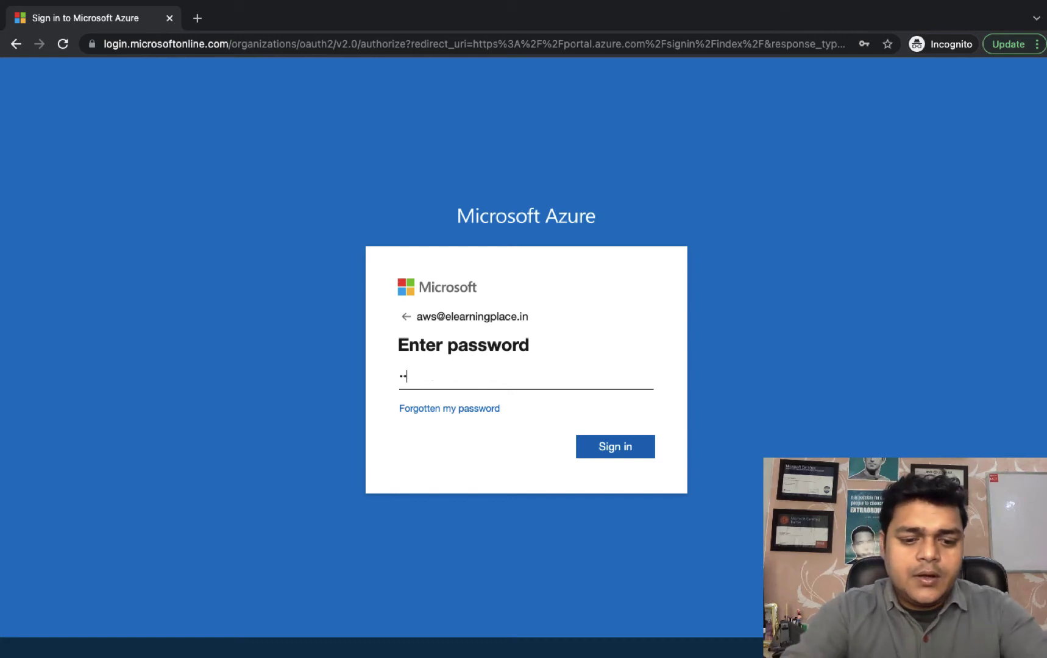
{"action": "type", "text": "•••••••••"}
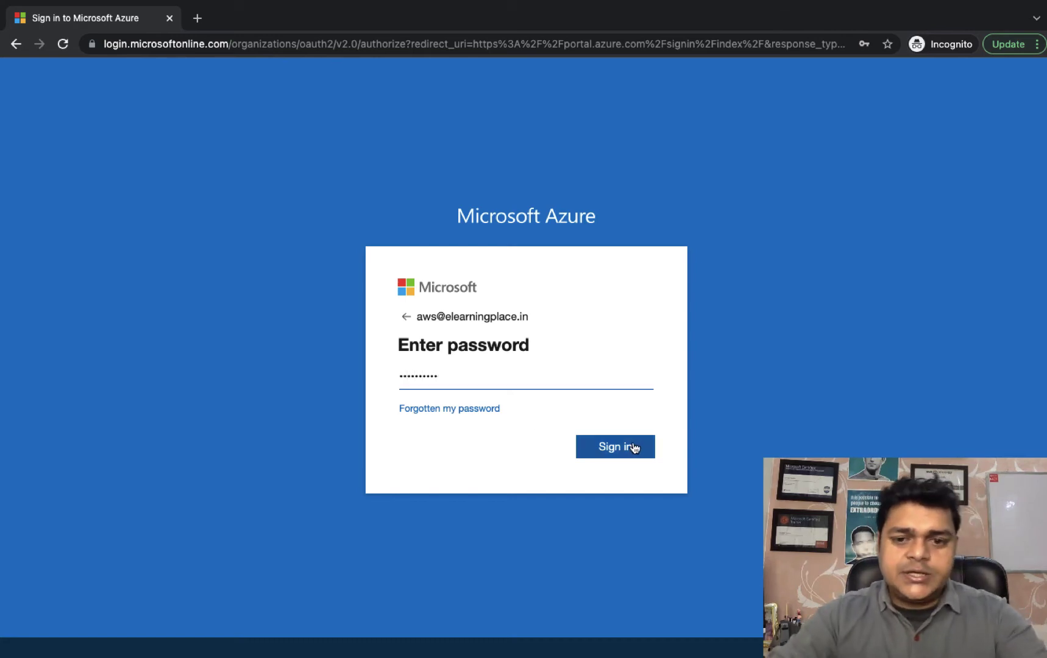
{"action": "left_click", "coordinate": [636, 445]}
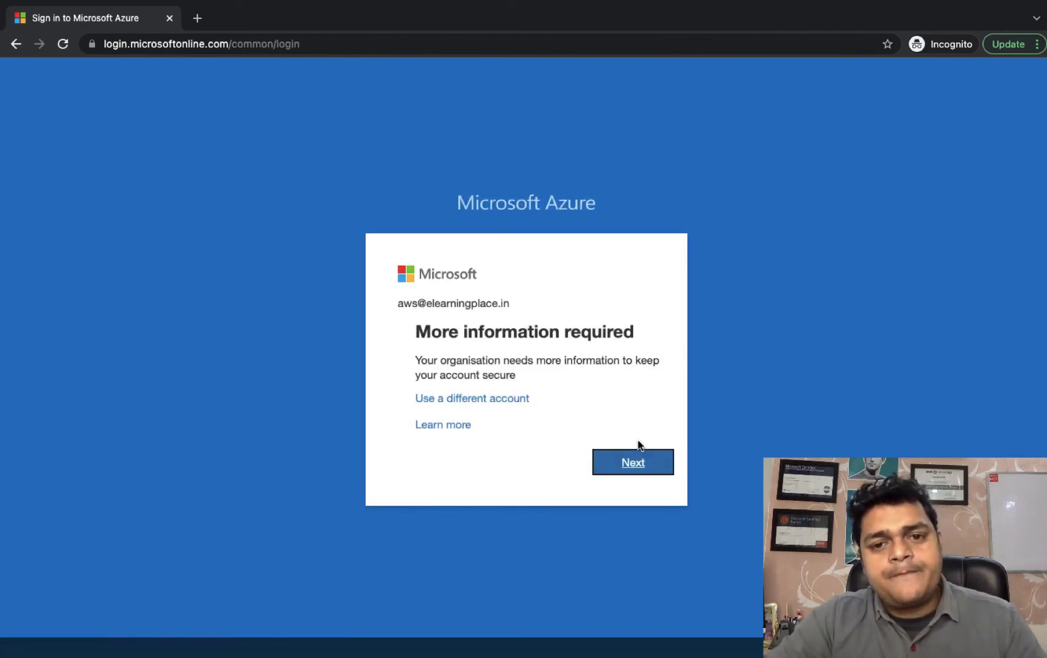
Continue to security setup, keep Authentication phone as the method, and select India (+91).
{"action": "left_click", "coordinate": [614, 463]}
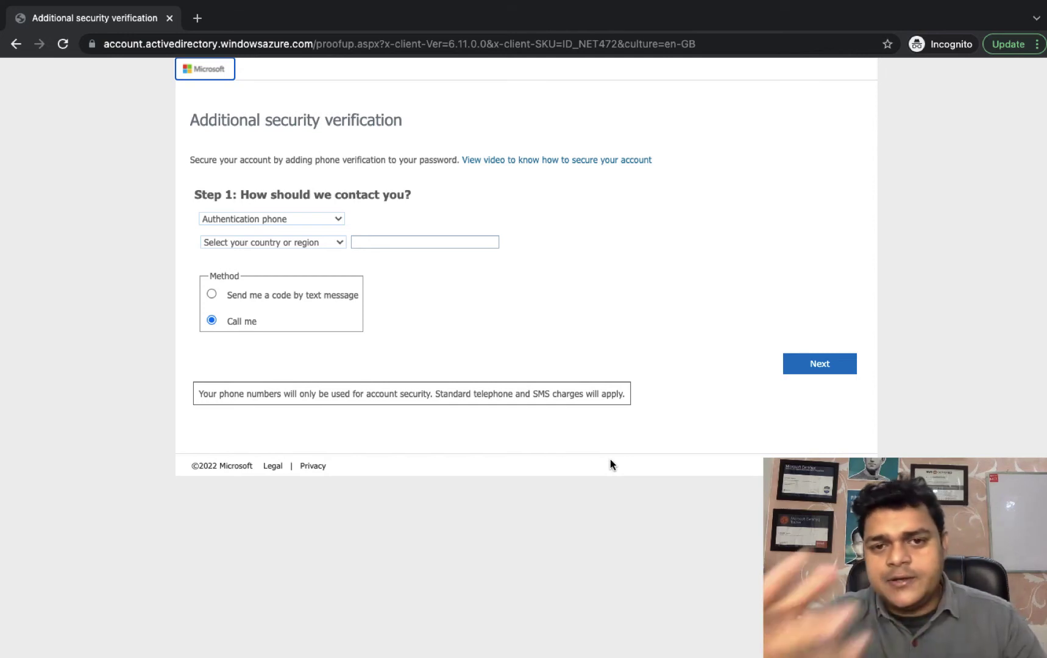
{"action": "left_click", "coordinate": [322, 220]}
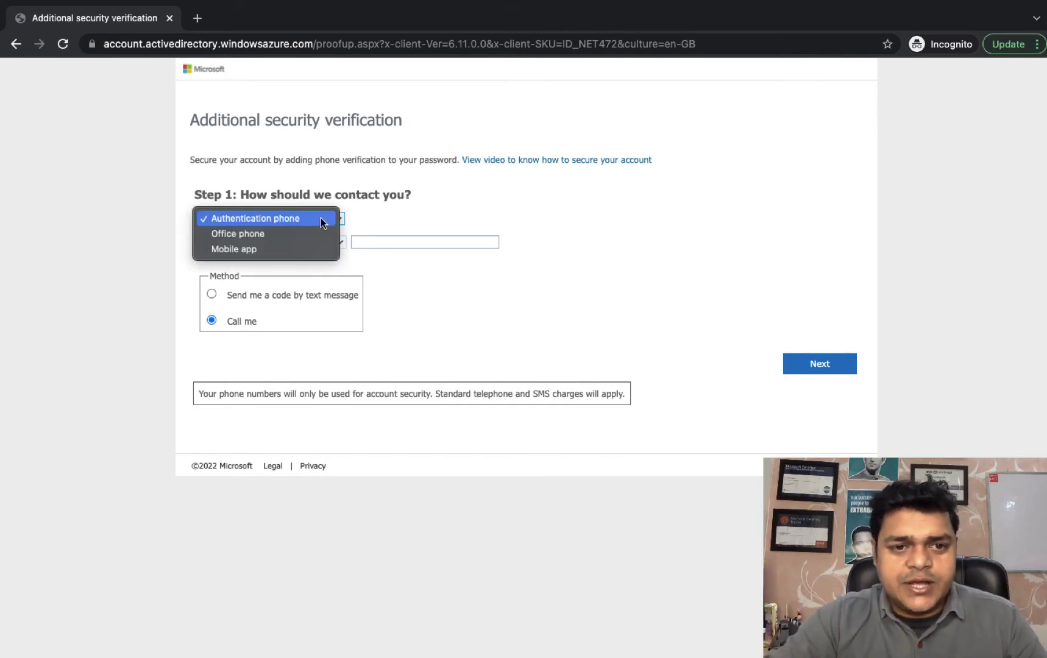
{"action": "left_click", "coordinate": [254, 225]}
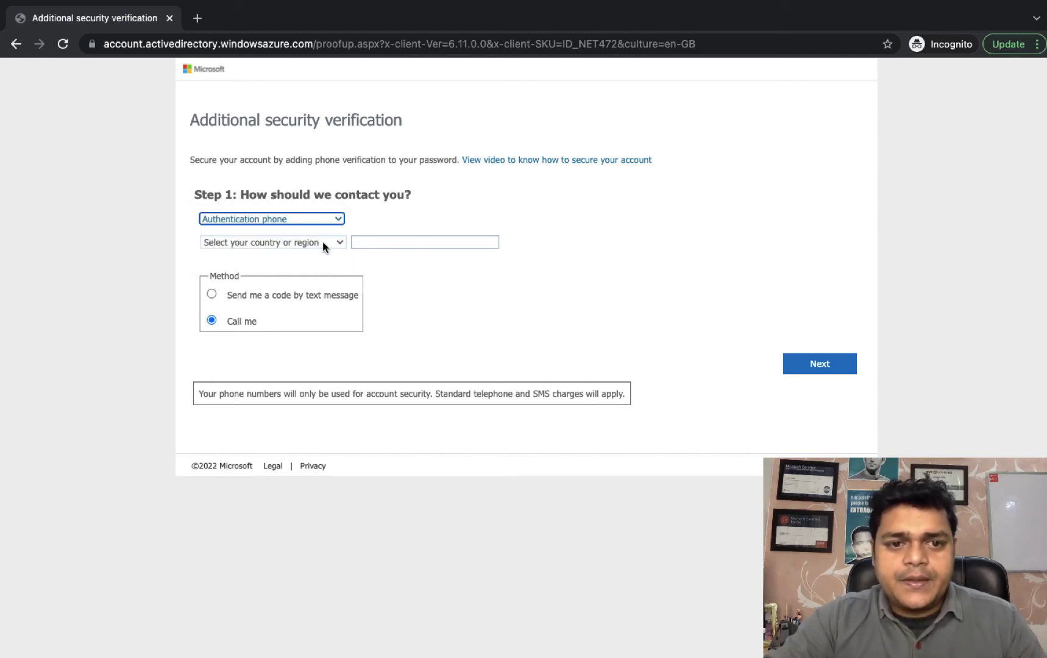
{"action": "left_click", "coordinate": [322, 242]}
{"action": "key", "text": "i"}
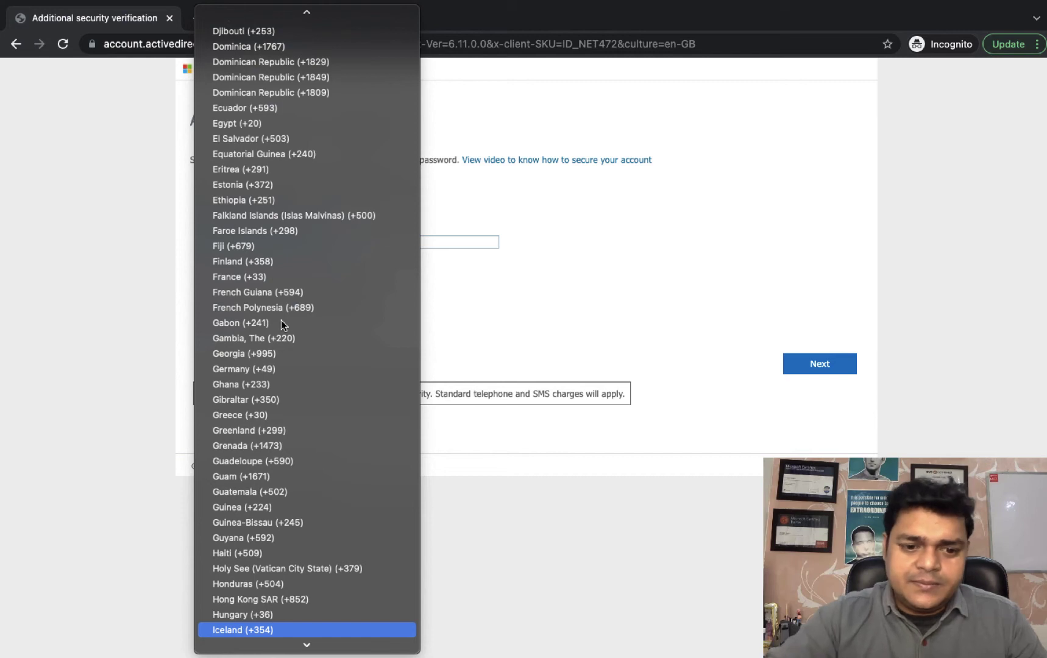
{"action": "key", "text": "n"}
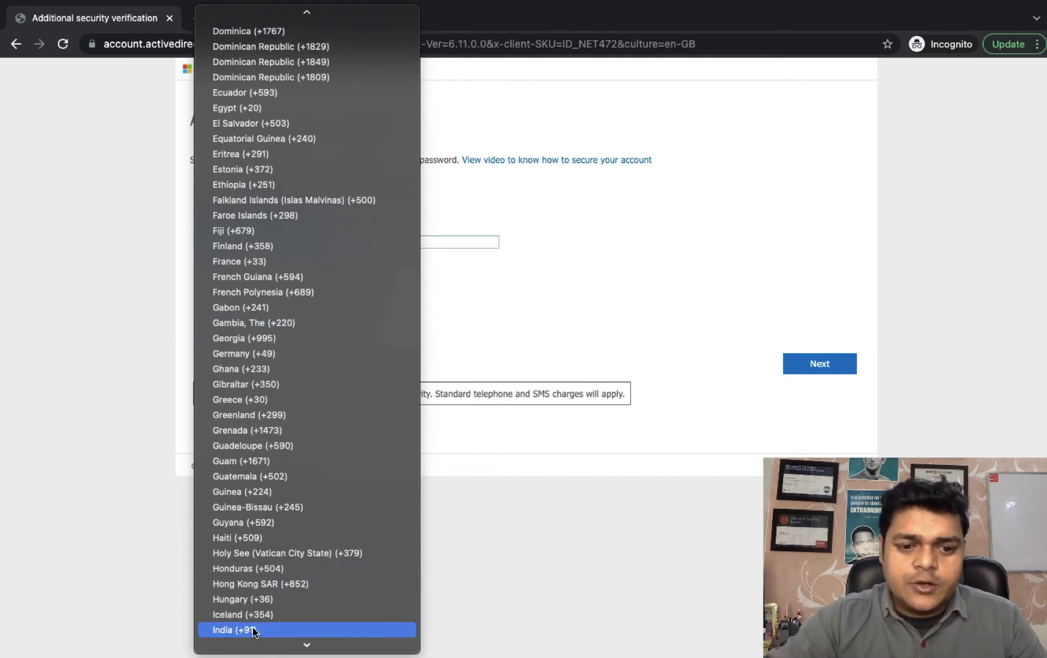
{"action": "left_click", "coordinate": [252, 630]}
Autofill the saved phone number and choose to receive codes by text message.
{"action": "left_click", "coordinate": [383, 239]}
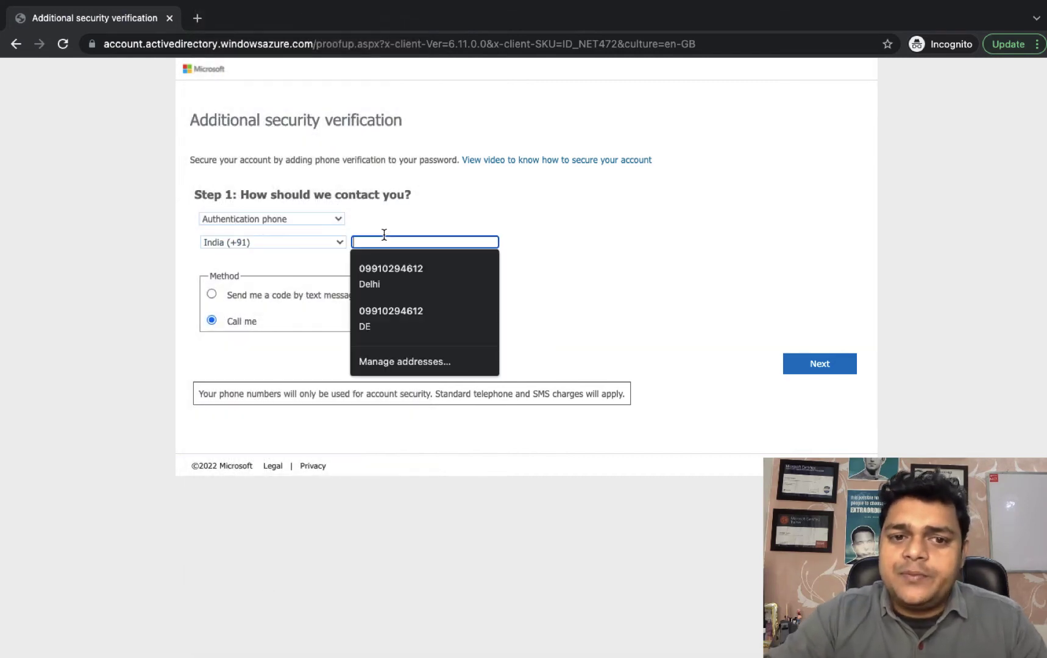
{"action": "left_click", "coordinate": [581, 193]}
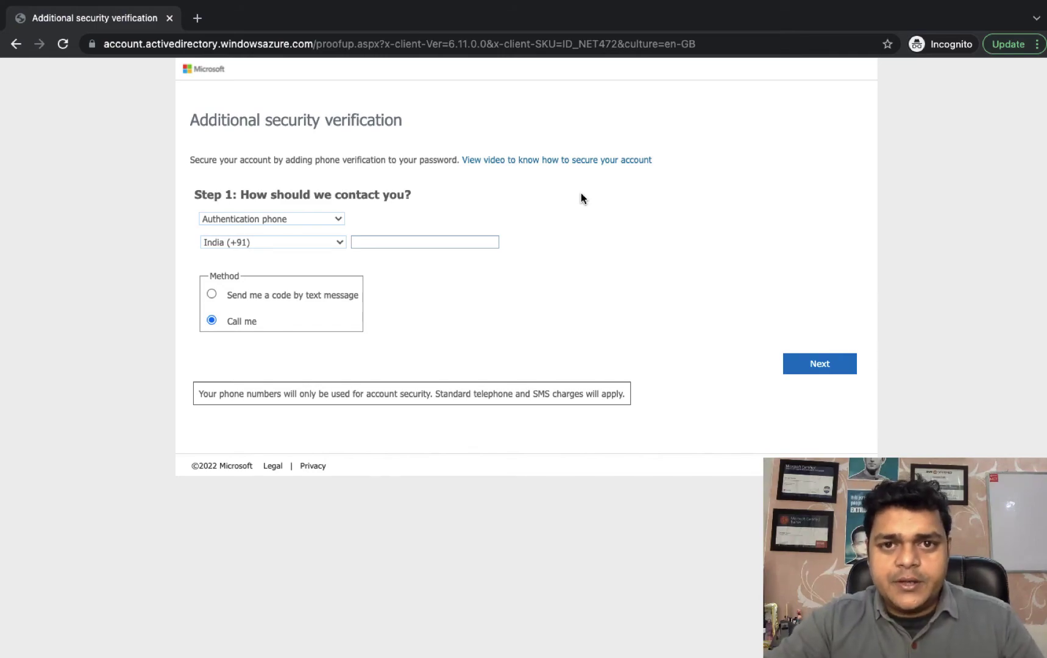
{"action": "key", "text": "ctrl+Left"}
{"action": "key", "text": "ctrl+Left"}
{"action": "key", "text": "ctrl+Left"}
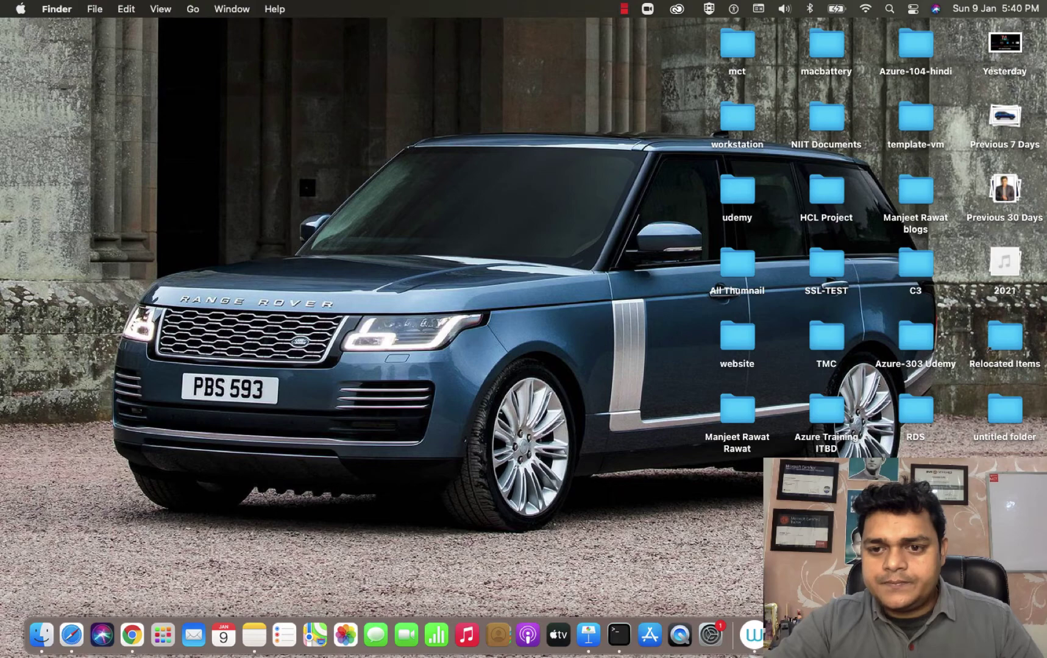
{"action": "right_click", "coordinate": [950, 635]}
{"action": "key", "text": "ctrl+Right"}
{"action": "key", "text": "ctrl+Right"}
{"action": "key", "text": "ctrl+Right"}
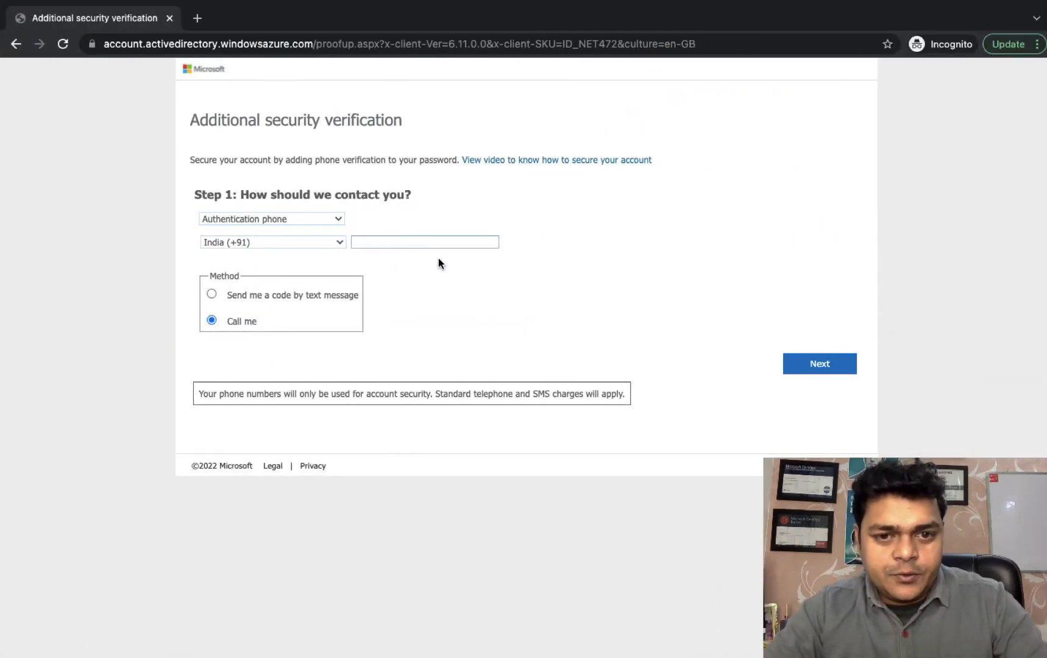
{"action": "left_click", "coordinate": [423, 240]}
{"action": "left_click", "coordinate": [415, 276]}
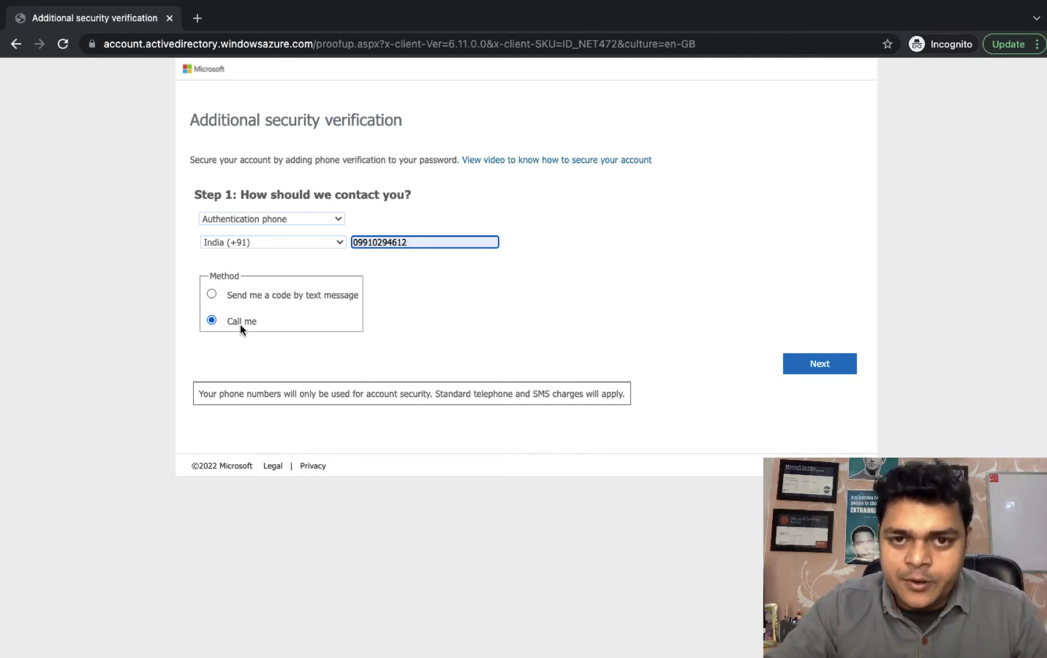
{"action": "left_click", "coordinate": [227, 300]}
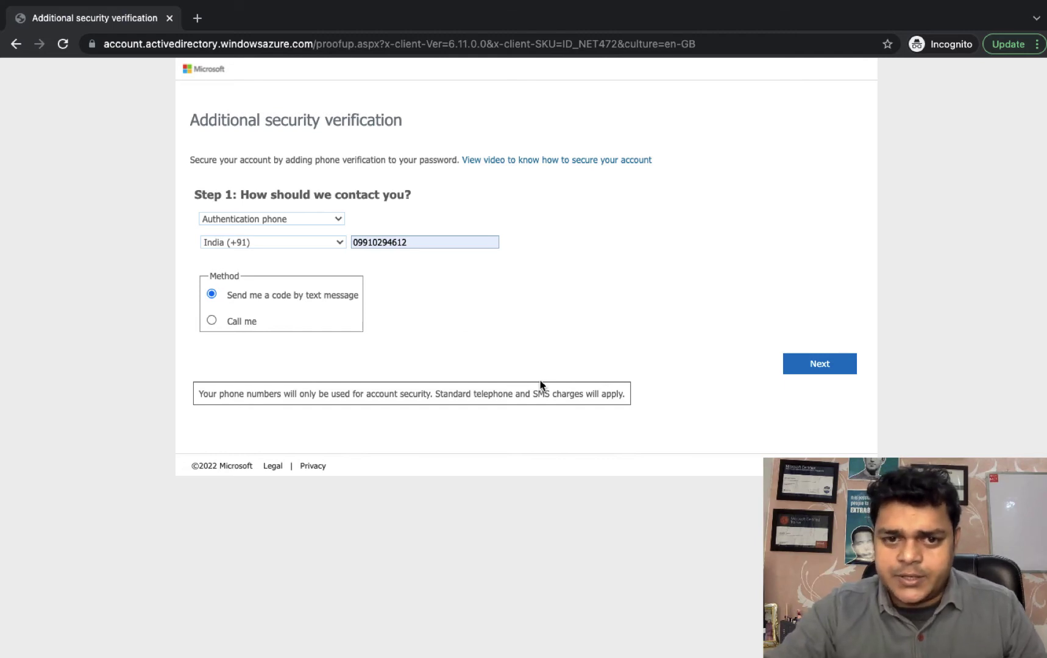
Send a code to the phone, enter the received code, and finish the security verification setup.
{"action": "left_click", "coordinate": [811, 367]}
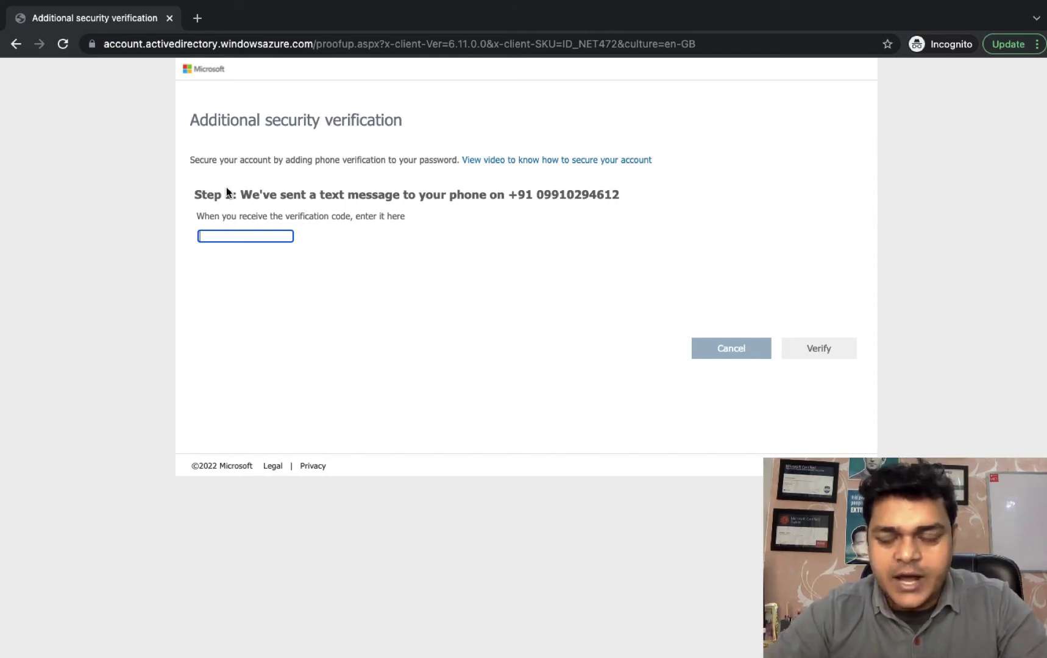
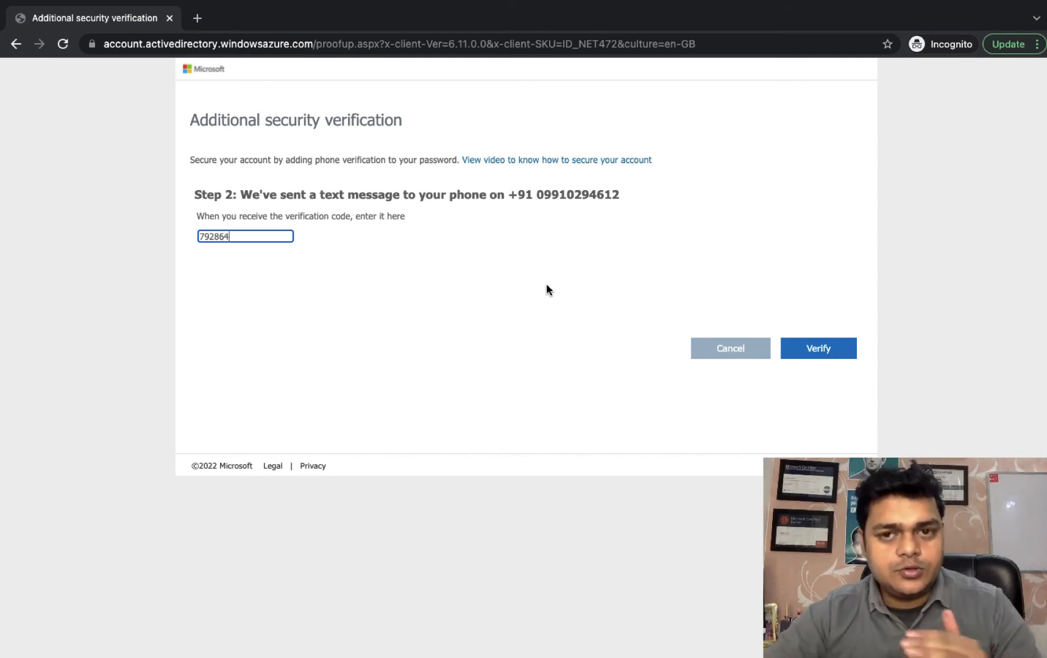
{"action": "left_click", "coordinate": [840, 349]}
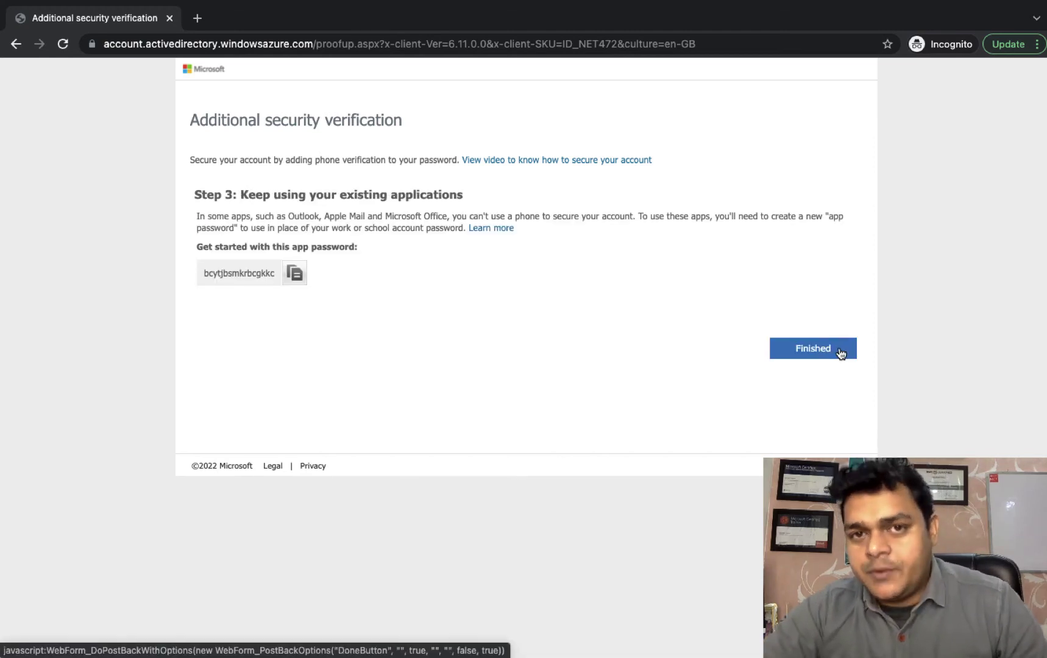
{"action": "left_click", "coordinate": [839, 350]}
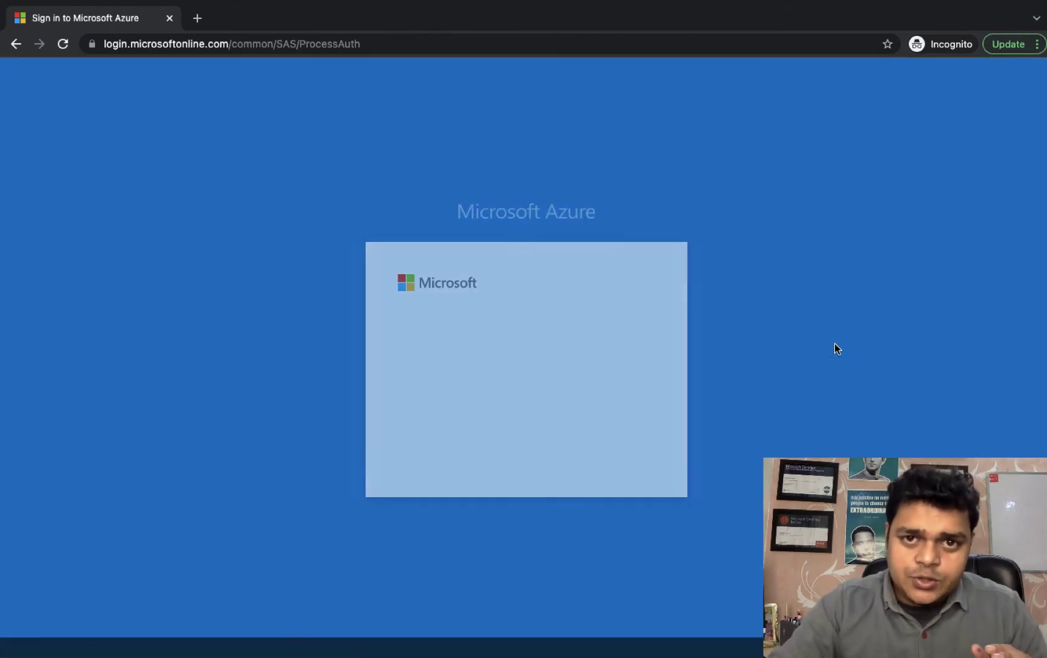
Decline Stay signed in, close the Advisor recommendations popup, and sign the aws user out.
{"action": "left_click", "coordinate": [545, 454]}
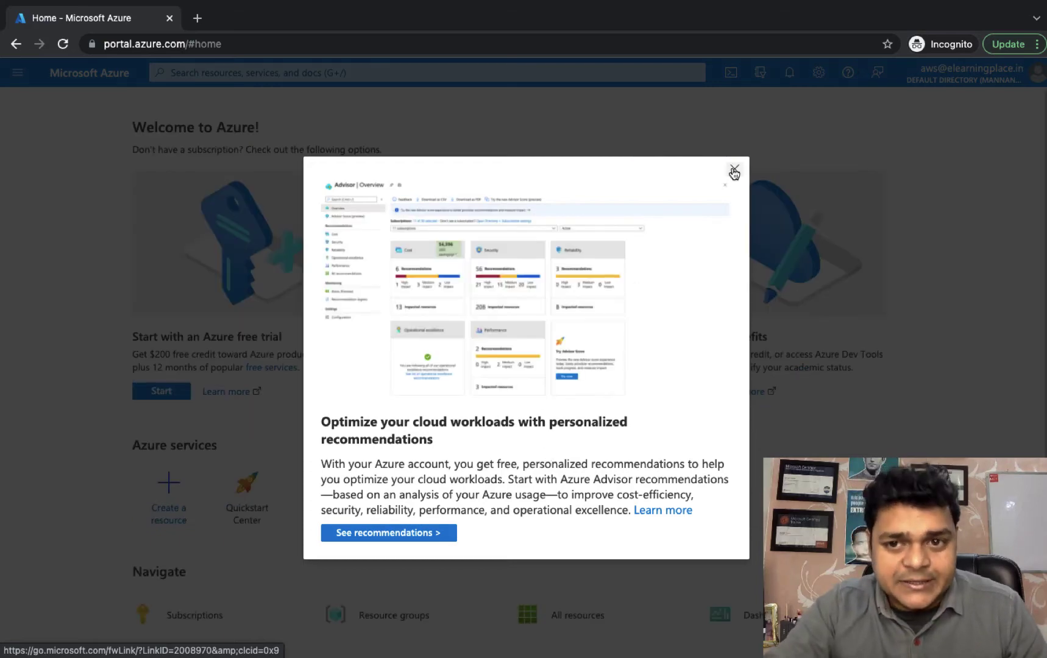
{"action": "left_click", "coordinate": [734, 172]}
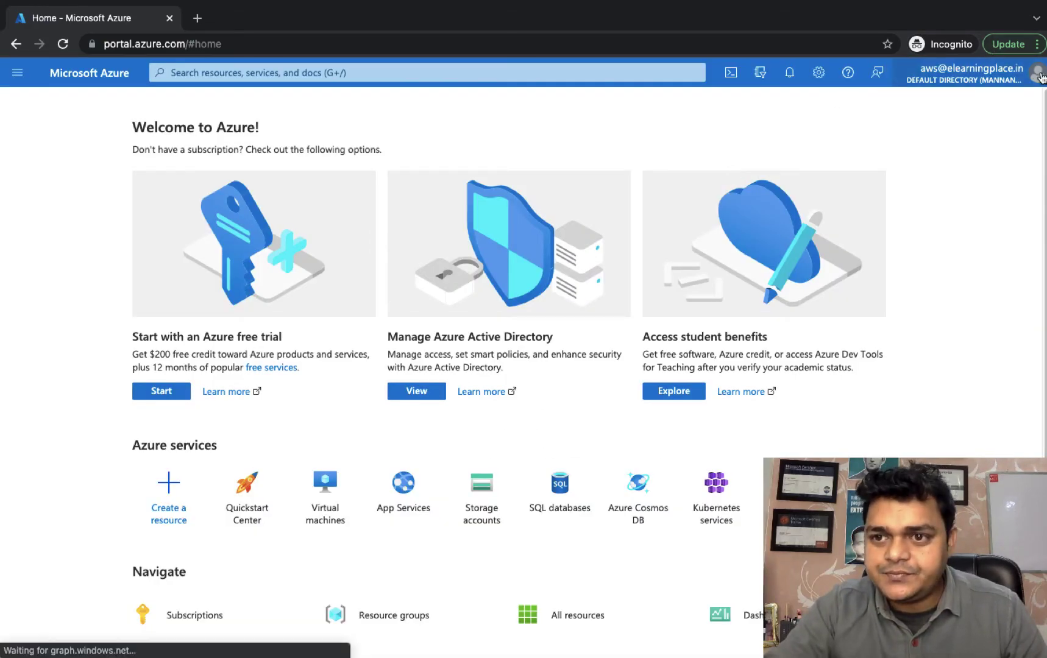
{"action": "left_click", "coordinate": [1038, 74]}
{"action": "left_click", "coordinate": [1023, 105]}
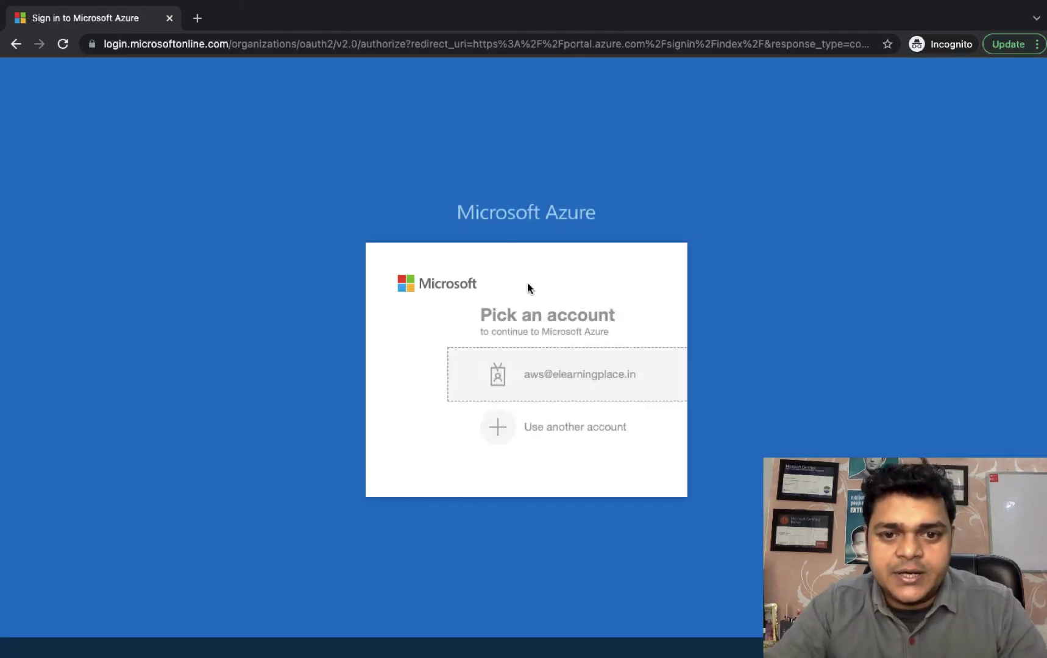
Sign in again as aws with the password, then request verification by phone call.
{"action": "left_click", "coordinate": [490, 370]}
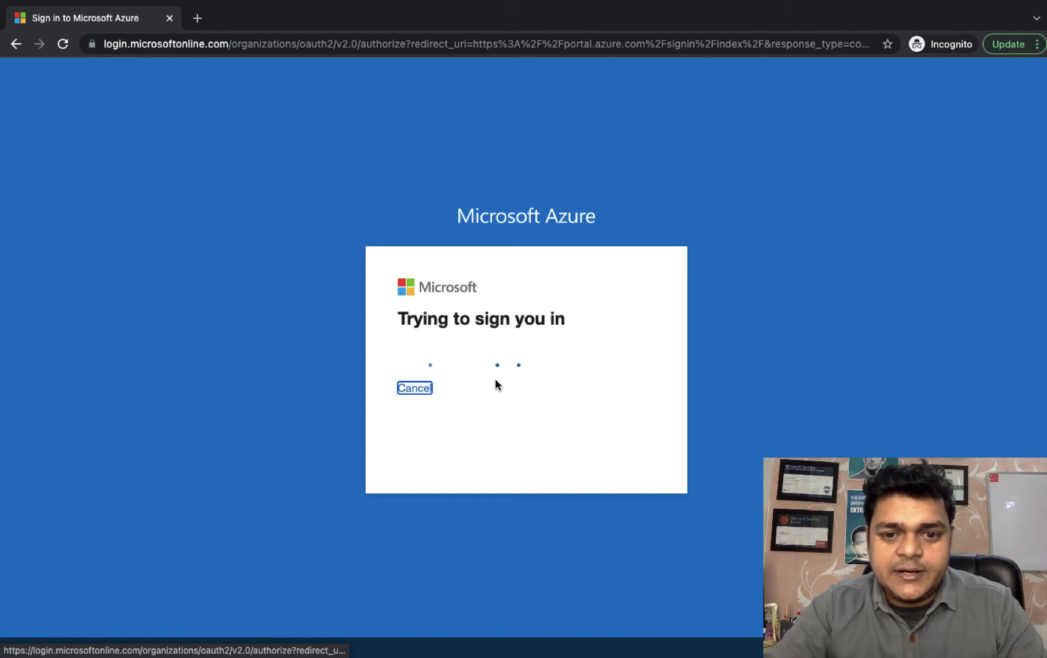
{"action": "type", "text": "•"}
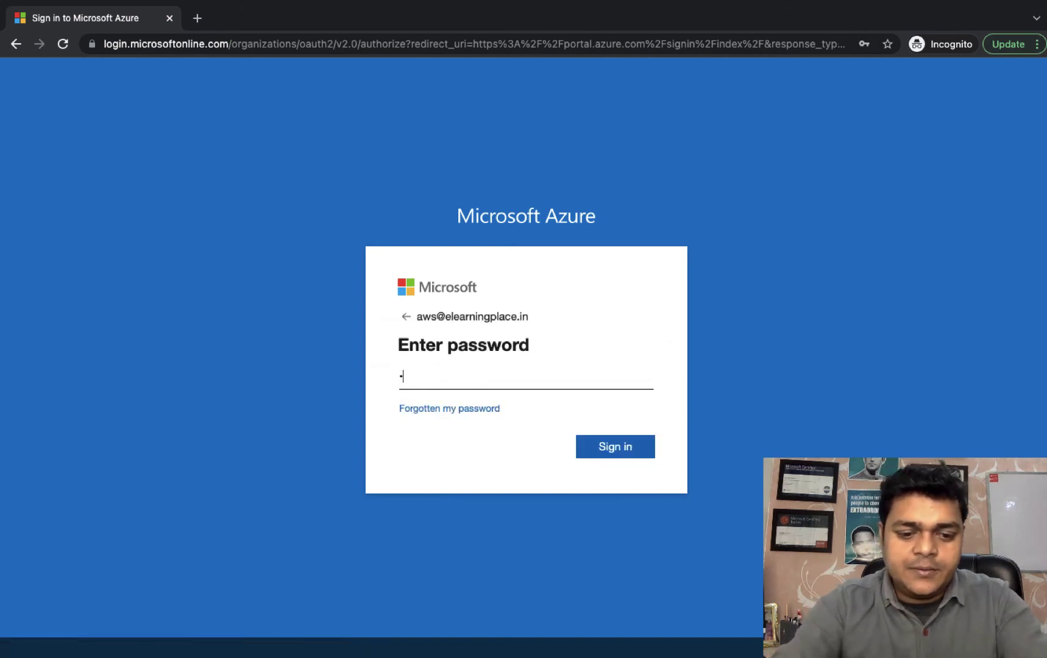
{"action": "type", "text": "•••••••••"}
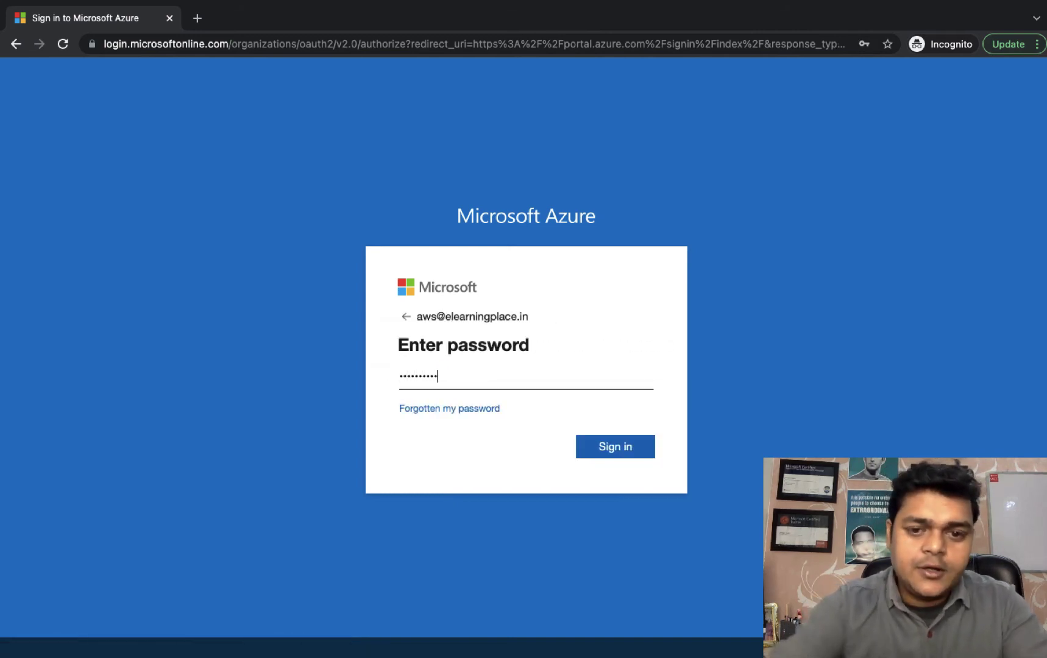
{"action": "left_click", "coordinate": [605, 455]}
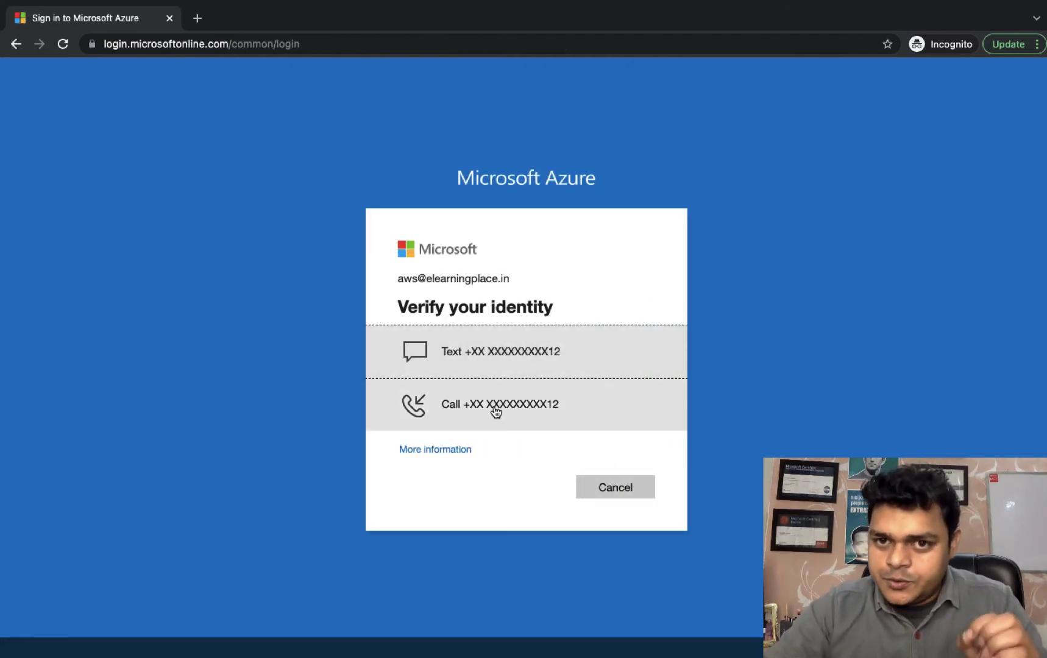
{"action": "left_click", "coordinate": [509, 362]}
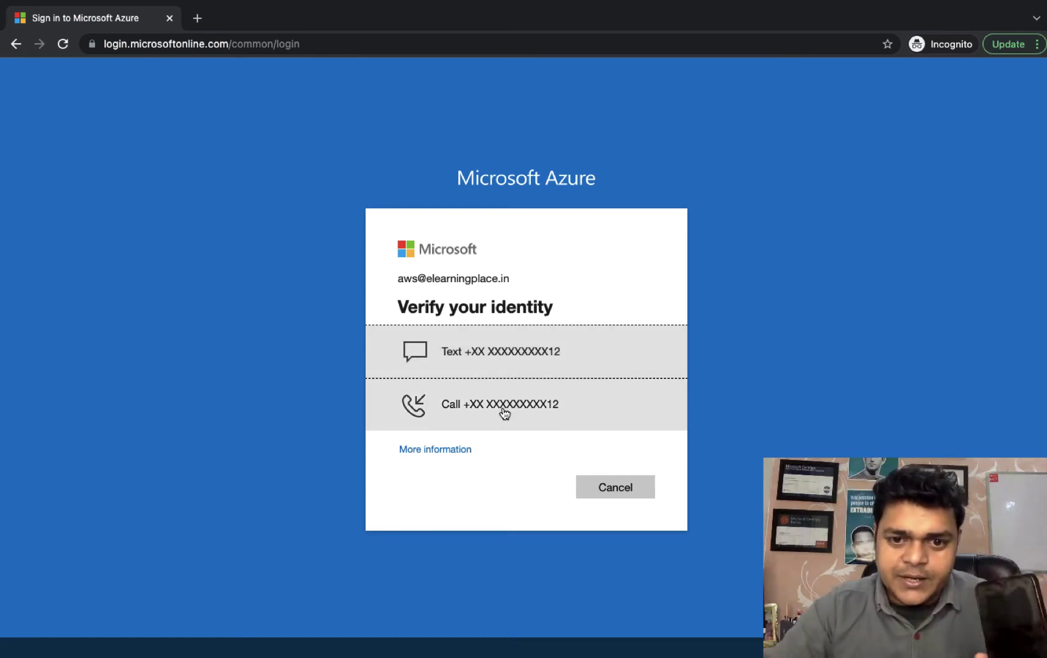
{"action": "left_click", "coordinate": [503, 409]}
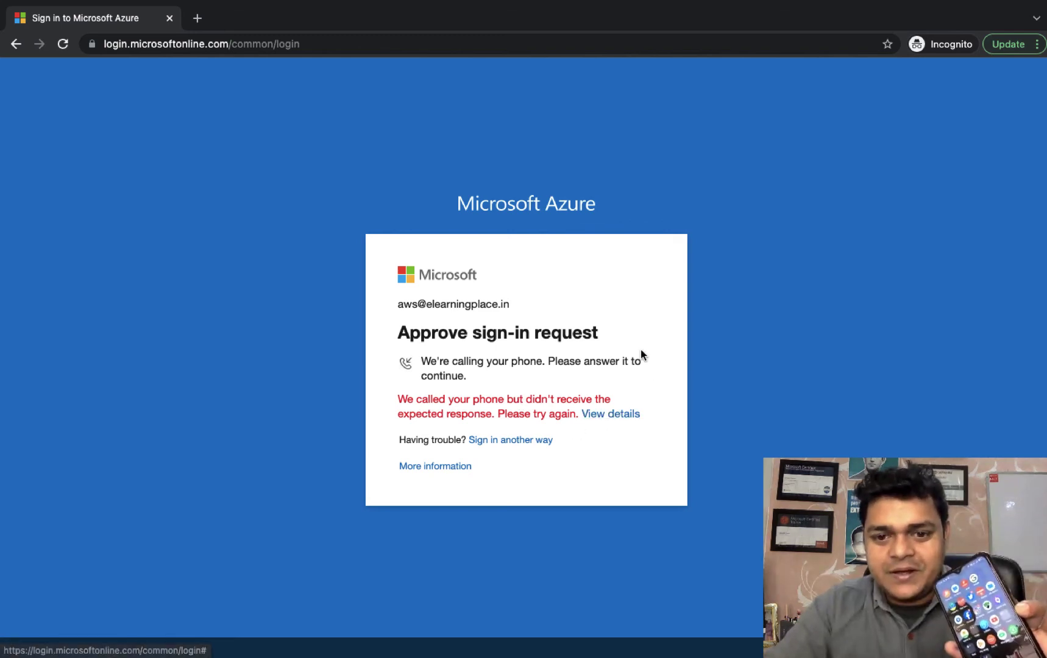
After the failed call, switch to Text verification and submit the SMS code received.
{"action": "left_click", "coordinate": [605, 414]}
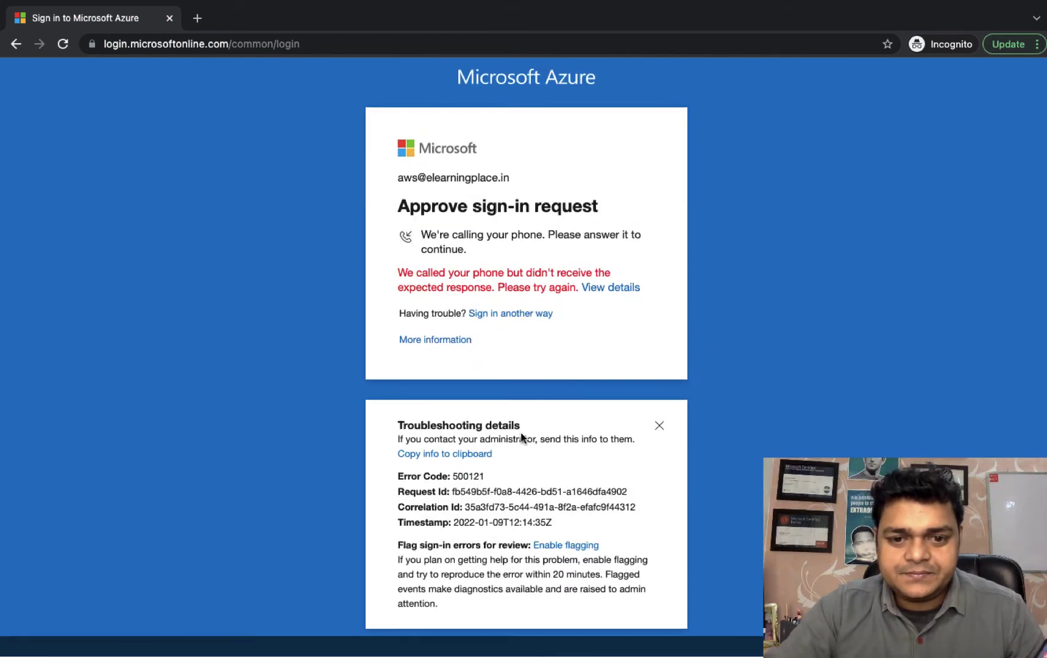
{"action": "left_click", "coordinate": [660, 426]}
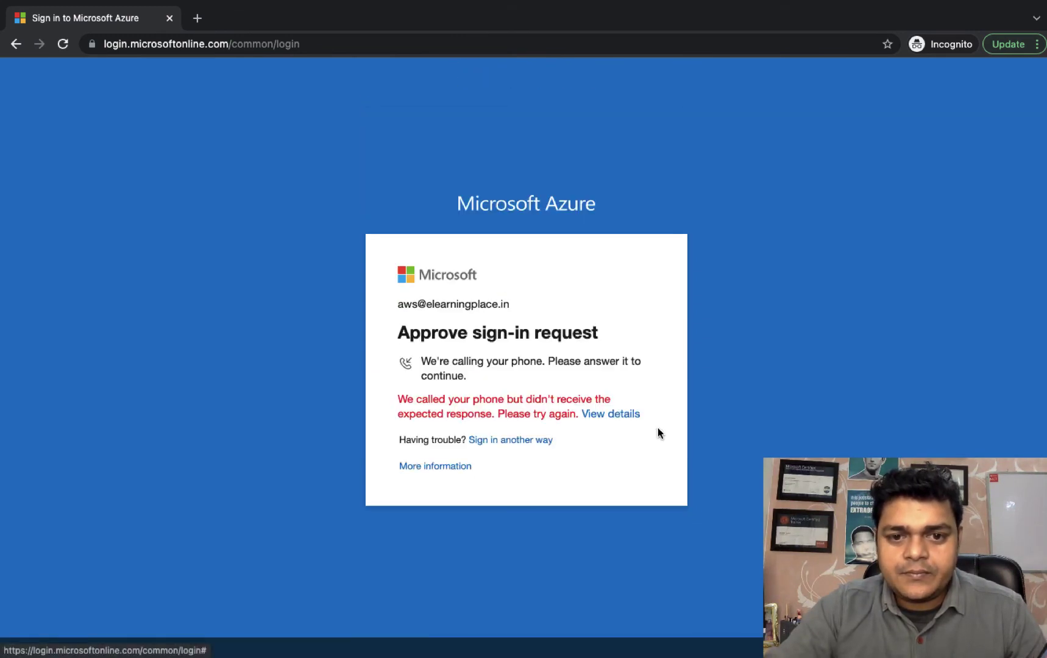
{"action": "left_click", "coordinate": [518, 440]}
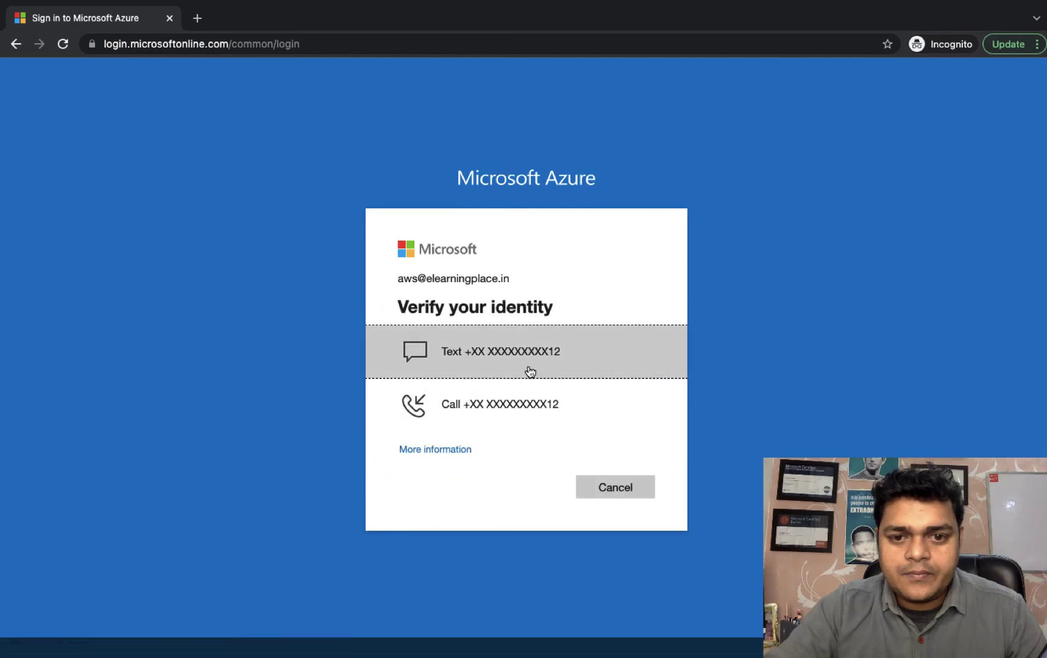
{"action": "left_click", "coordinate": [530, 371]}
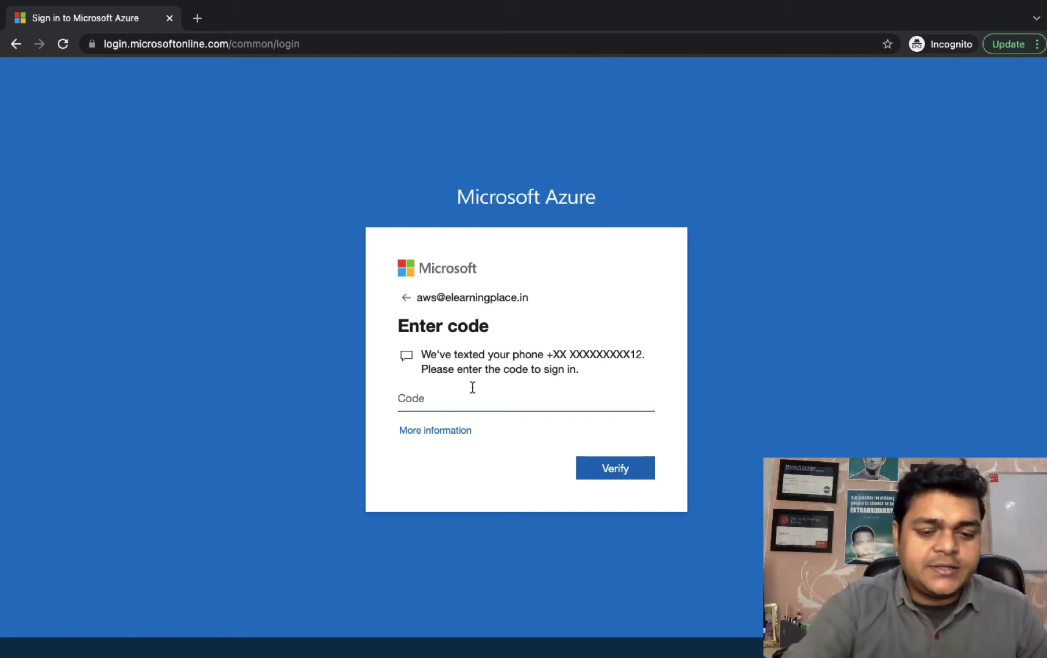
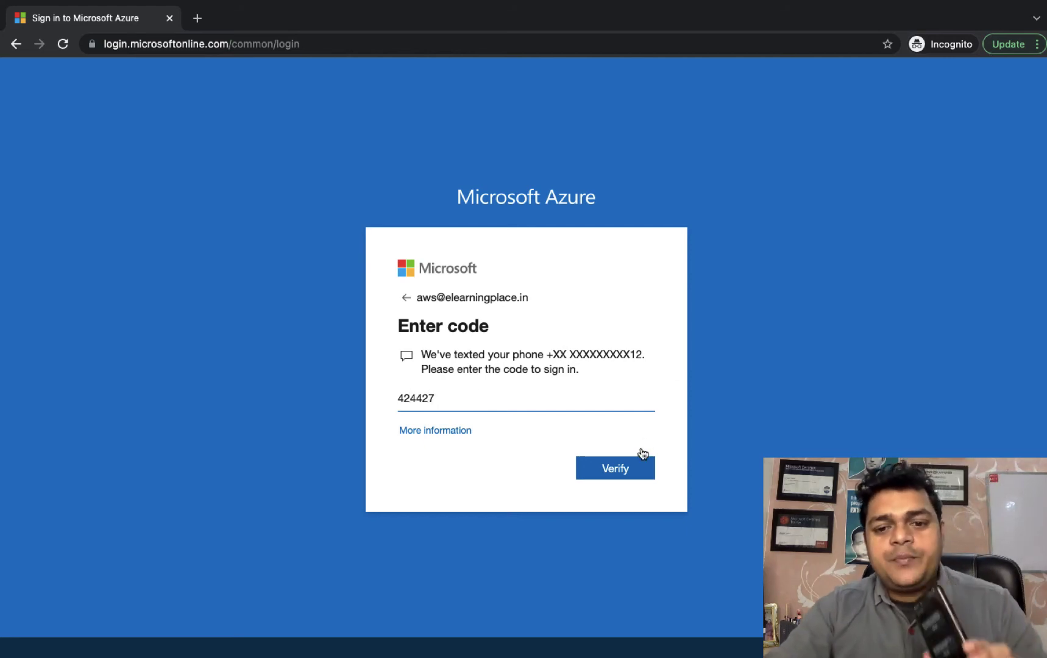
{"action": "left_click", "coordinate": [616, 468]}
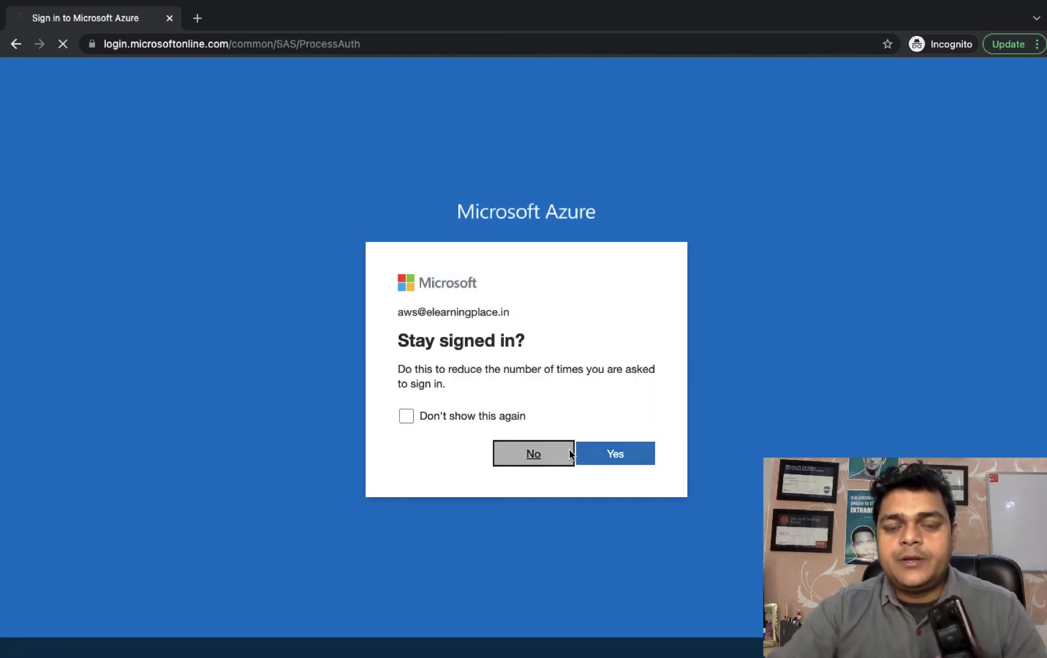
Decline Stay signed in, open All services from Home, and switch to the OneNote notes.
{"action": "left_click", "coordinate": [570, 451]}
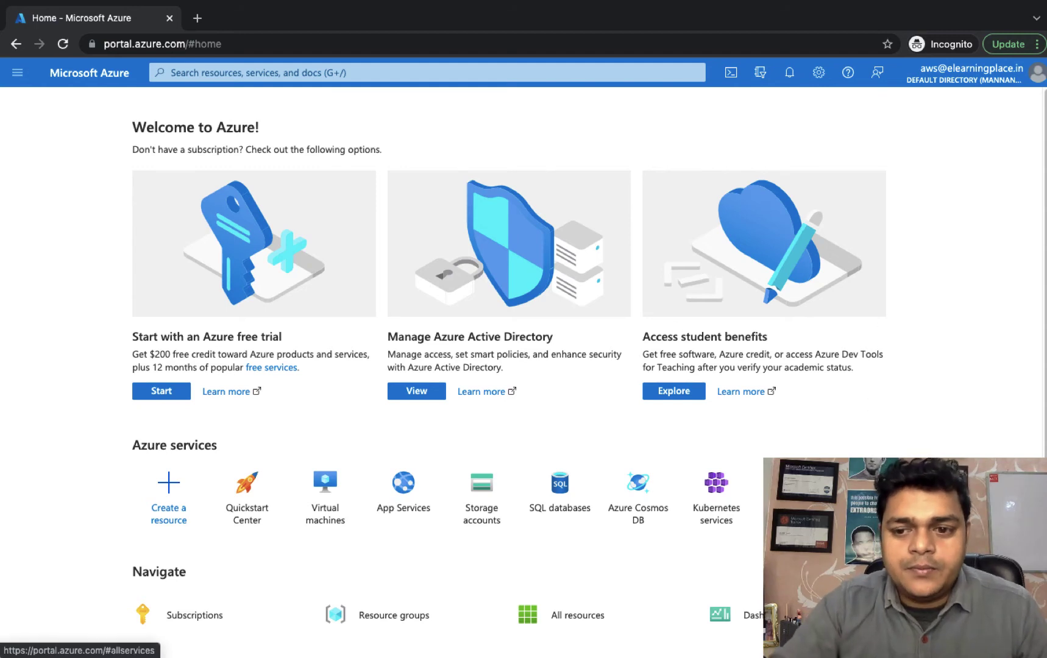
{"action": "left_click", "coordinate": [795, 482]}
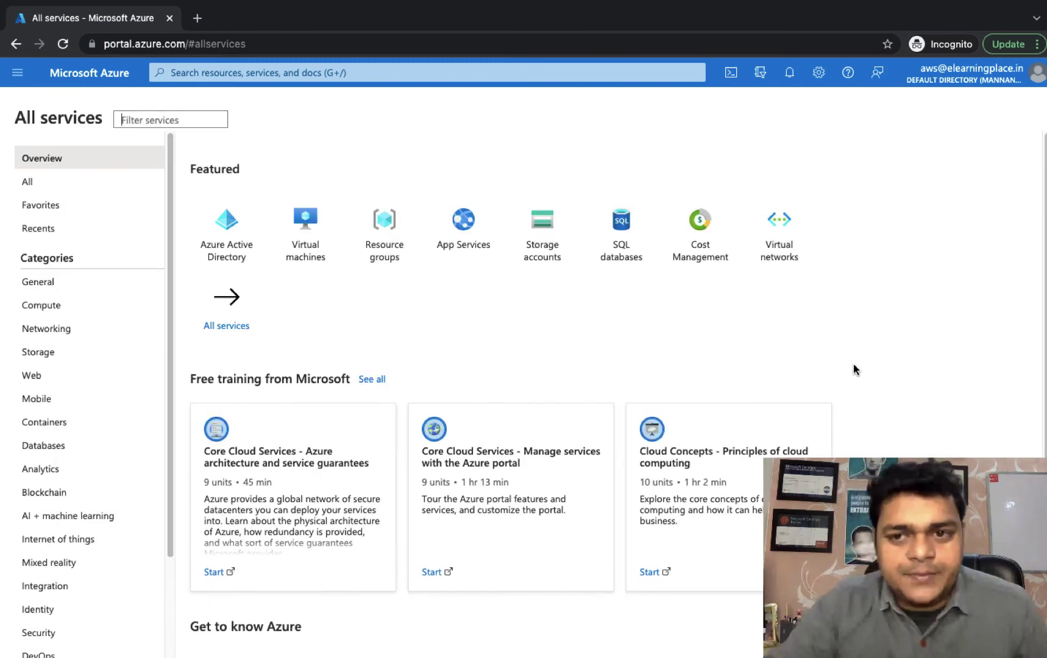
{"action": "key", "text": "ctrl+Left"}
{"action": "key", "text": "ctrl+Left"}
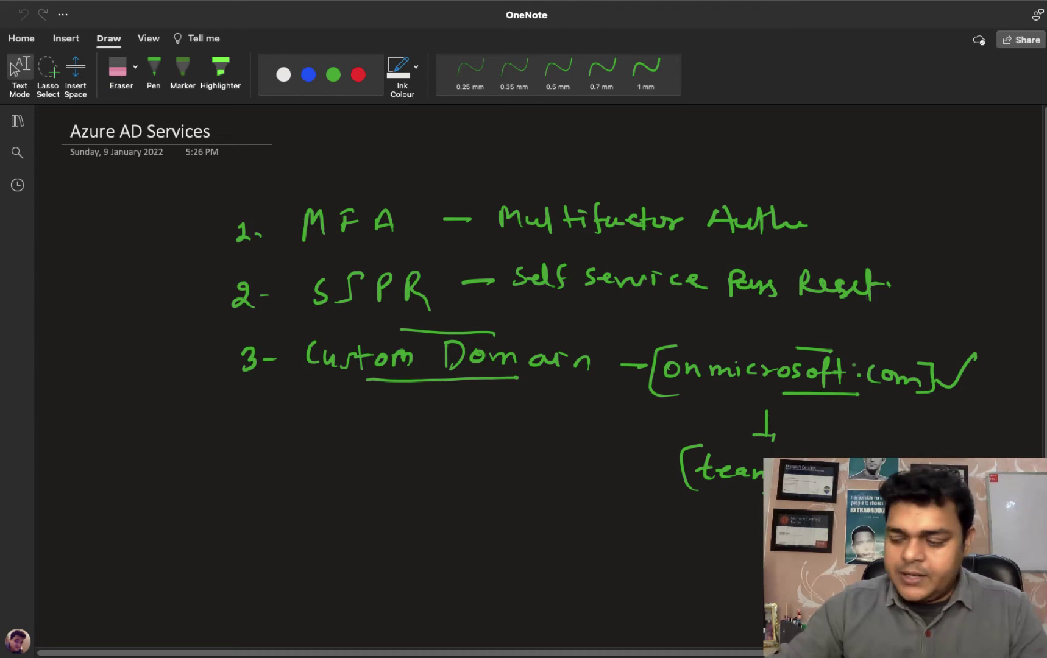
Circle MFA, Custom Domain and SSPR in green ink, then return to the browser.
{"action": "mouse_move", "coordinate": [312, 190]}
{"action": "left_mouse_down"}
{"action": "mouse_move", "coordinate": [303, 255]}
{"action": "mouse_move", "coordinate": [365, 191]}
{"action": "mouse_move", "coordinate": [314, 194]}
{"action": "left_mouse_up"}
{"action": "mouse_move", "coordinate": [321, 317]}
{"action": "left_mouse_down"}
{"action": "mouse_move", "coordinate": [293, 369]}
{"action": "mouse_move", "coordinate": [516, 404]}
{"action": "mouse_move", "coordinate": [440, 322]}
{"action": "mouse_move", "coordinate": [320, 327]}
{"action": "left_mouse_up"}
{"action": "mouse_move", "coordinate": [316, 271]}
{"action": "left_mouse_down"}
{"action": "mouse_move", "coordinate": [314, 315]}
{"action": "mouse_move", "coordinate": [435, 281]}
{"action": "mouse_move", "coordinate": [335, 264]}
{"action": "left_mouse_up"}
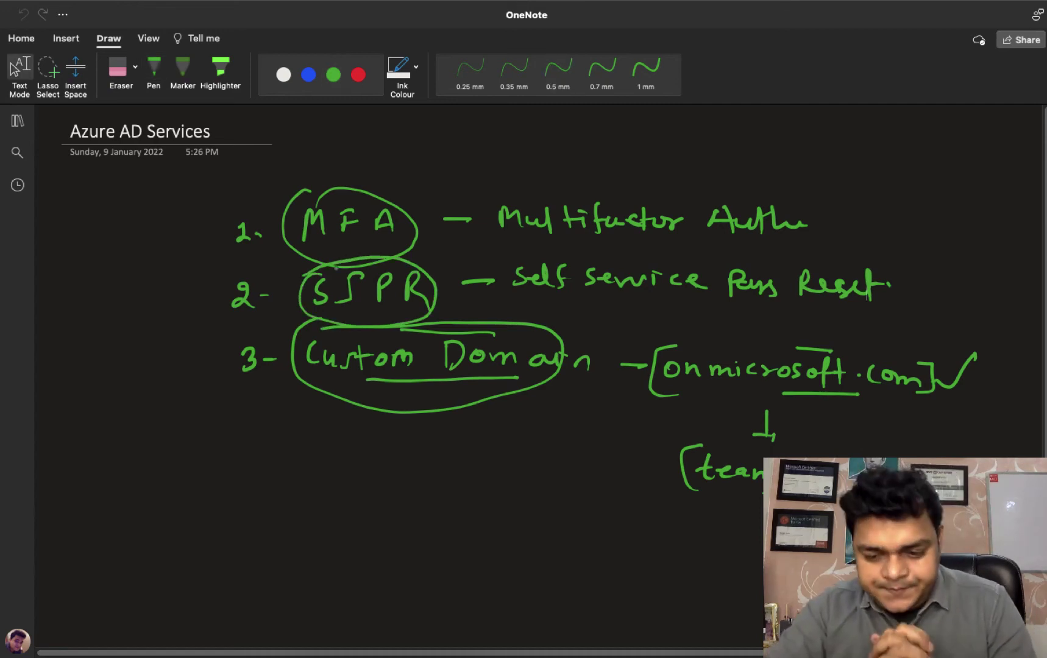
{"action": "key", "text": "ctrl+Right"}
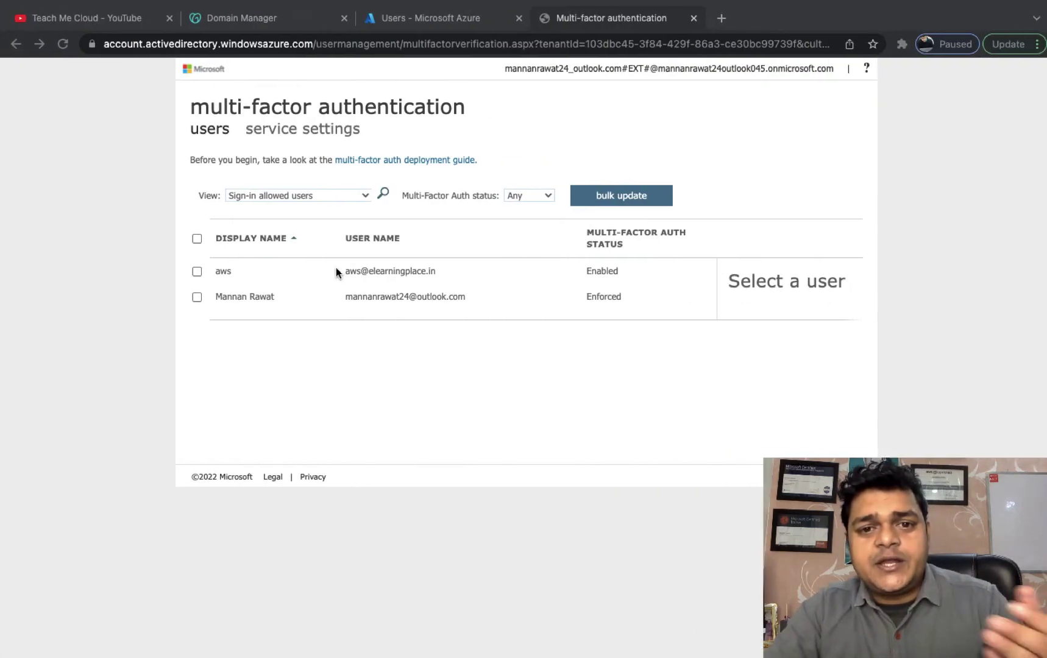
In the aws user's Incognito window, sign out via the account avatar menu.
{"action": "key", "text": "ctrl+Right"}
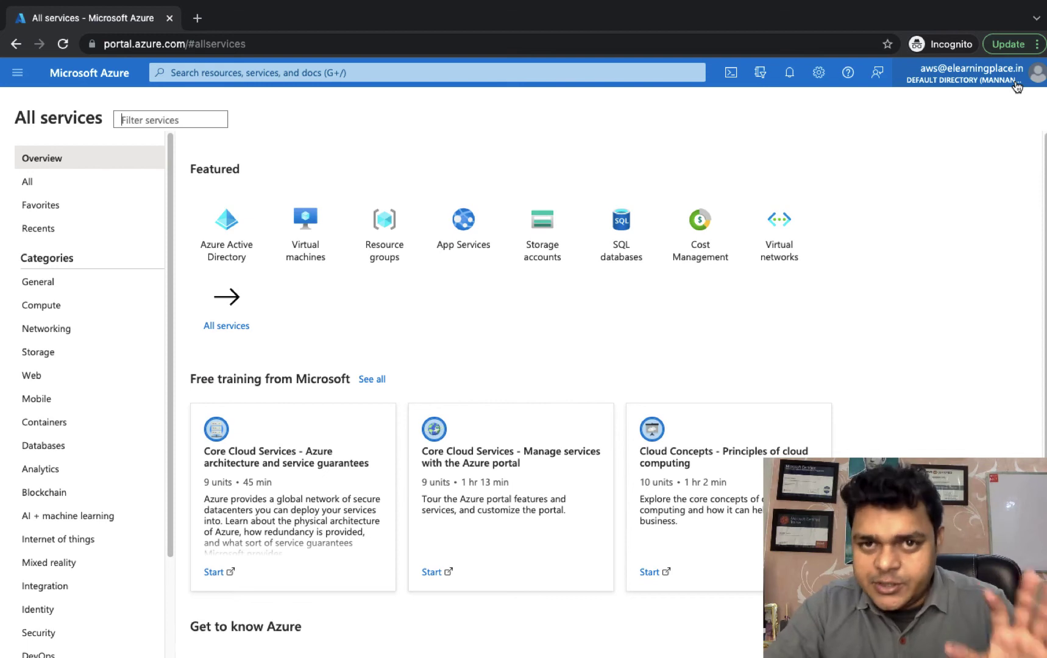
{"action": "mouse_move", "coordinate": [1029, 84]}
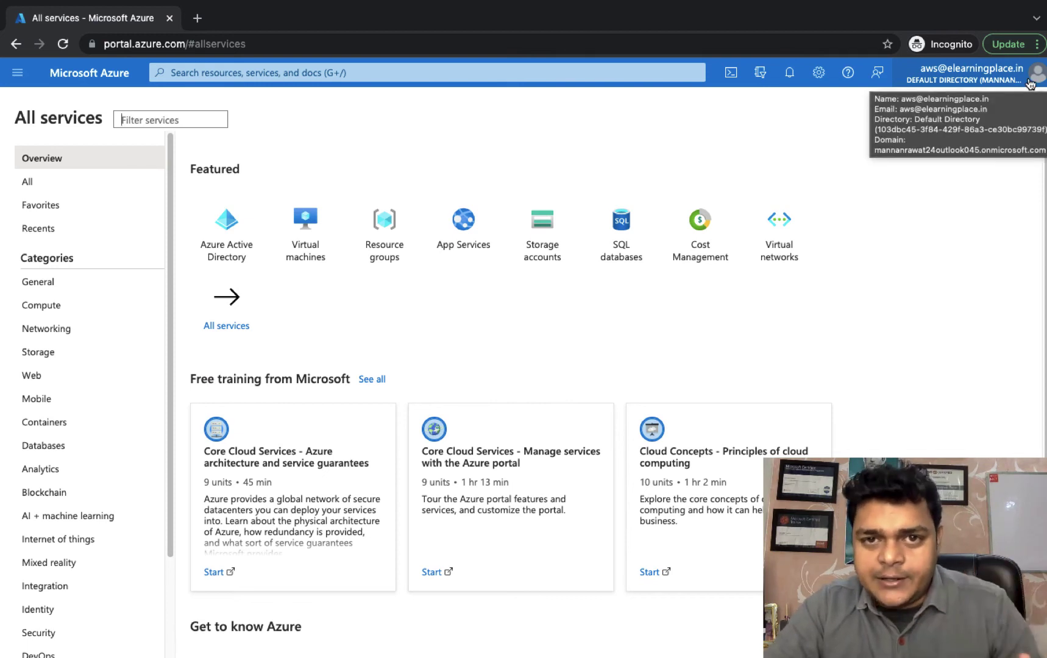
{"action": "left_click", "coordinate": [1029, 84]}
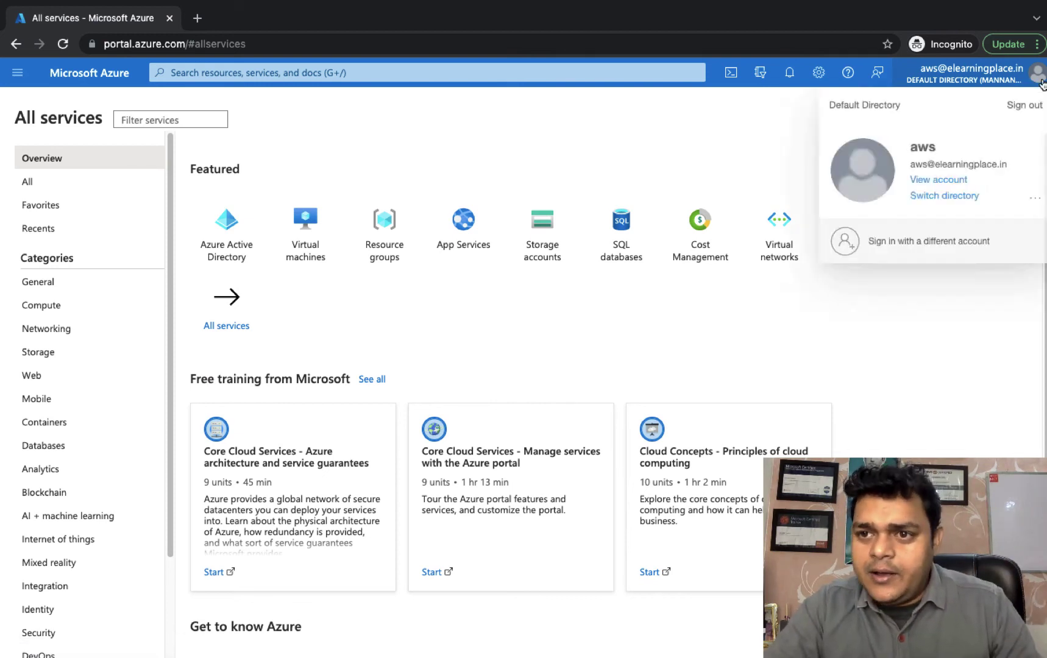
{"action": "left_click", "coordinate": [1030, 84]}
{"action": "left_click", "coordinate": [1030, 84]}
{"action": "left_click", "coordinate": [1026, 106]}
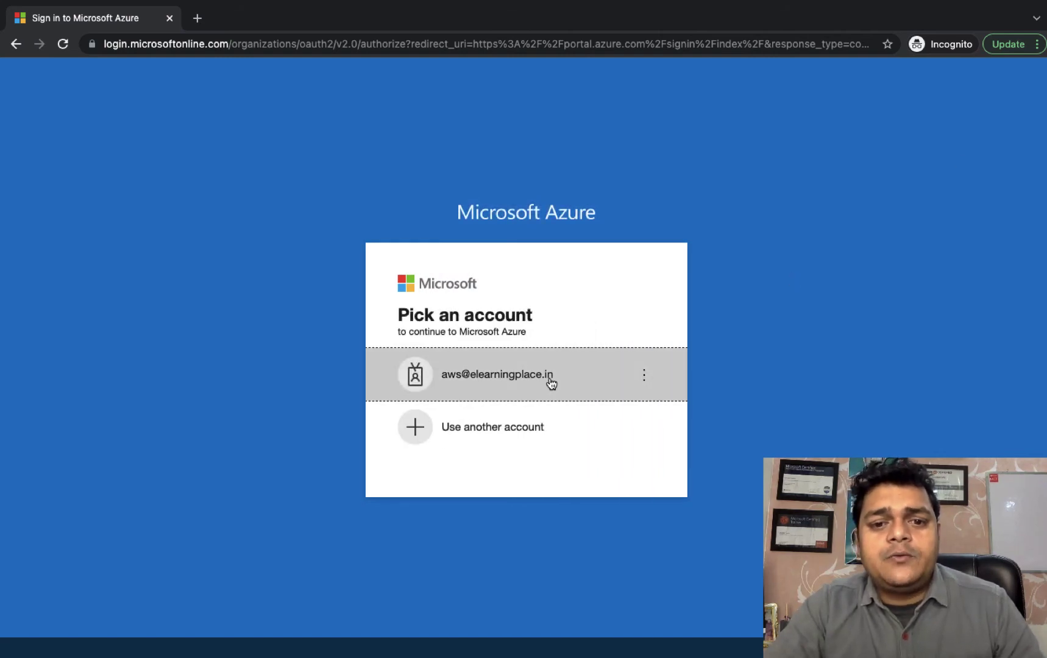
Select the aws account on the Pick an account page to begin signing back in.
{"action": "left_click", "coordinate": [551, 378]}
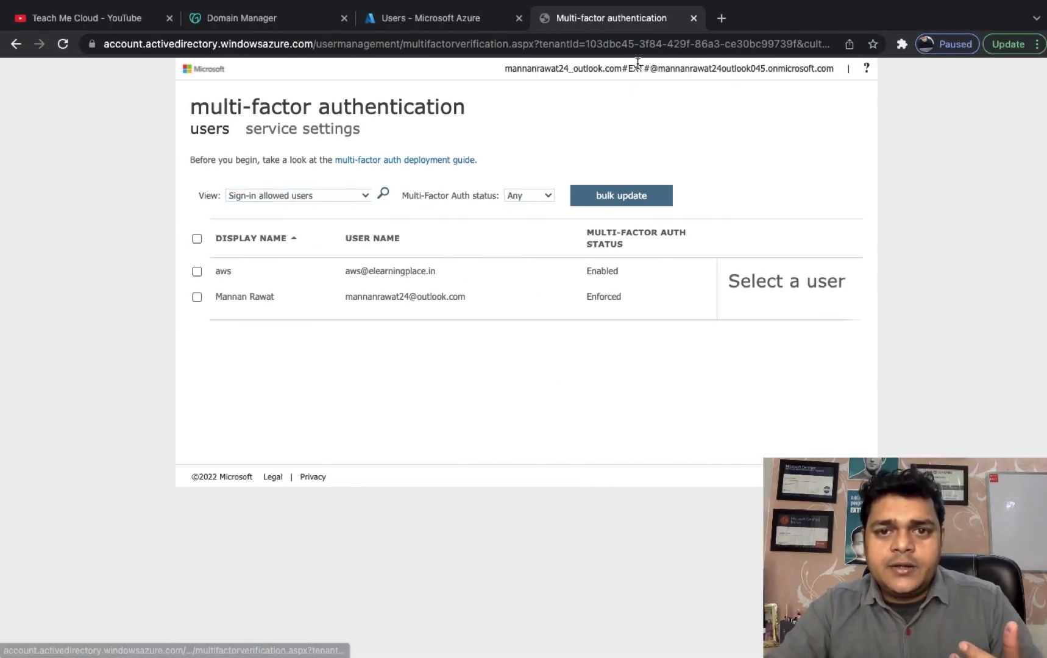
Enable self-service password reset for All users, save the policy, and return to the incognito sign-in window.
{"action": "left_click", "coordinate": [694, 20]}
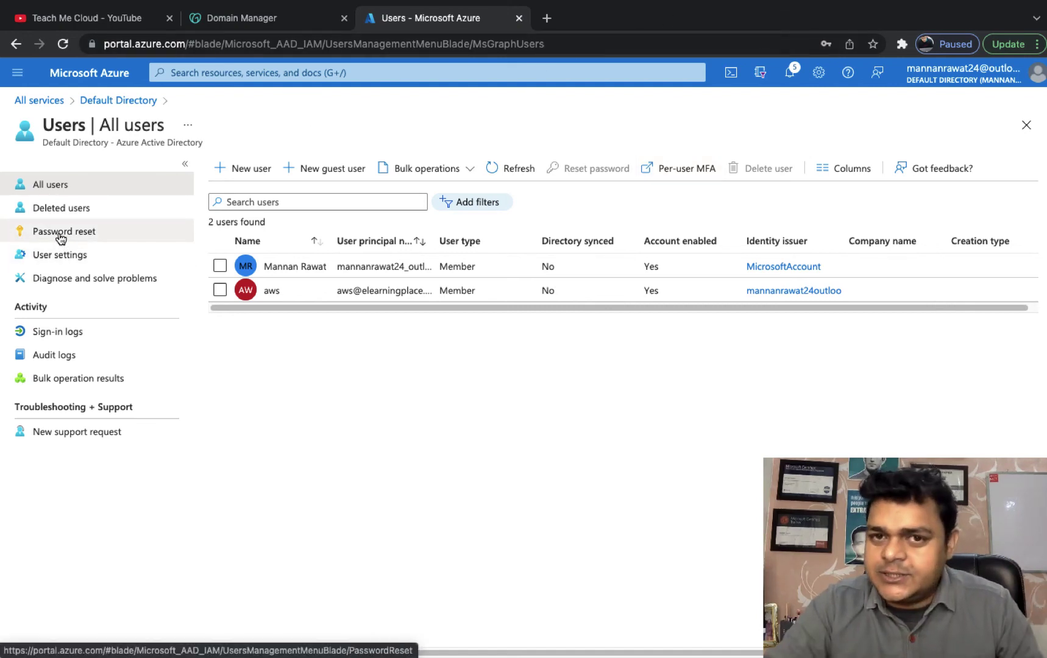
{"action": "left_click", "coordinate": [60, 238]}
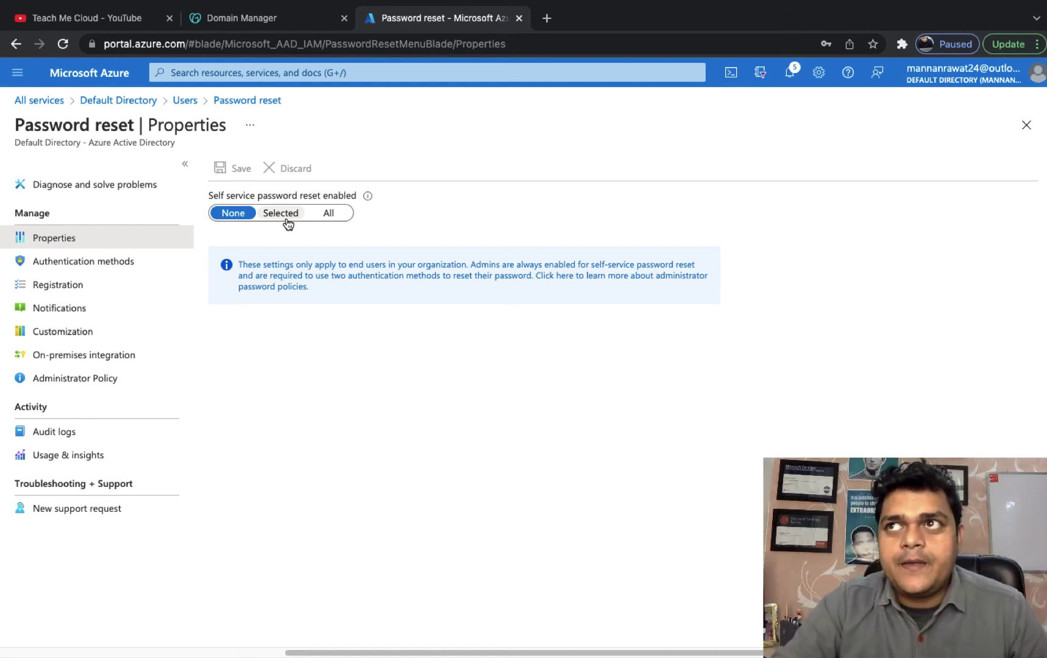
{"action": "left_click", "coordinate": [329, 214]}
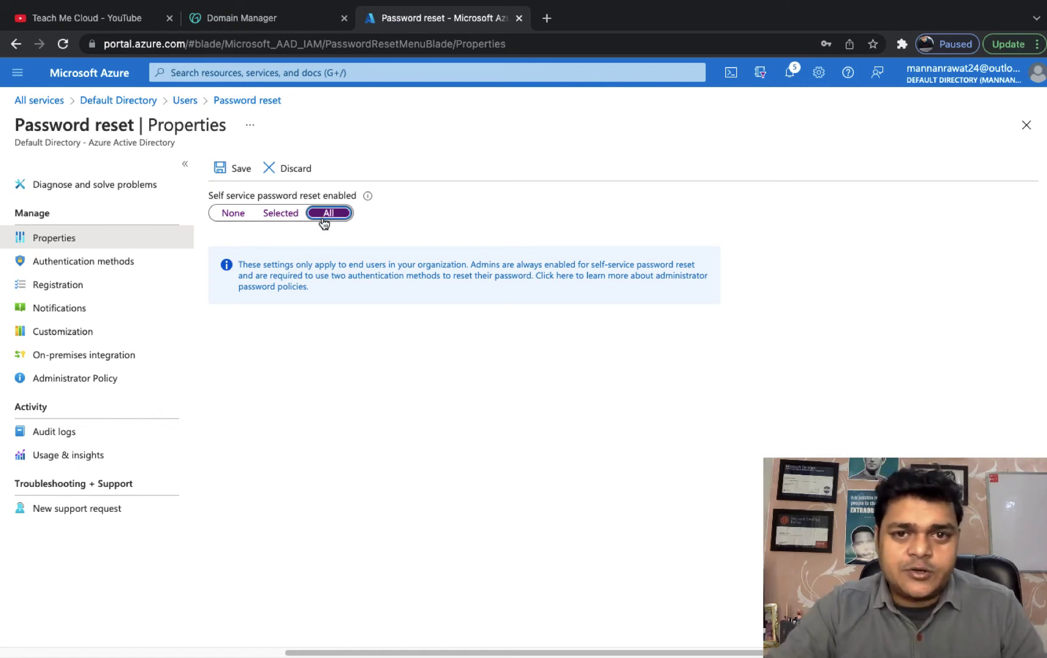
{"action": "left_click", "coordinate": [242, 170]}
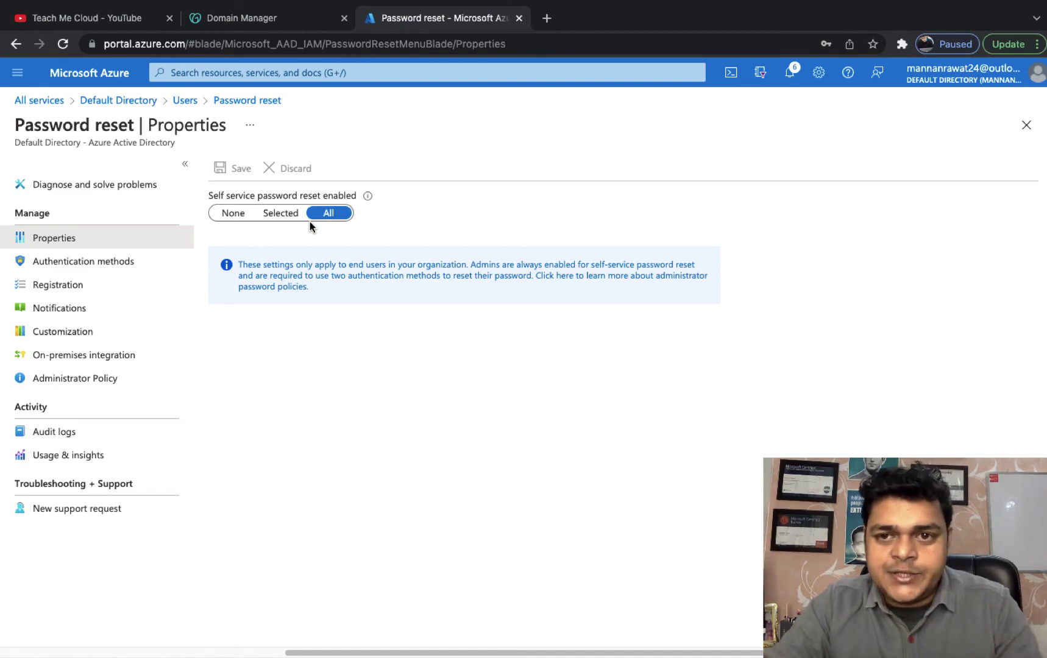
{"action": "left_click", "coordinate": [792, 72]}
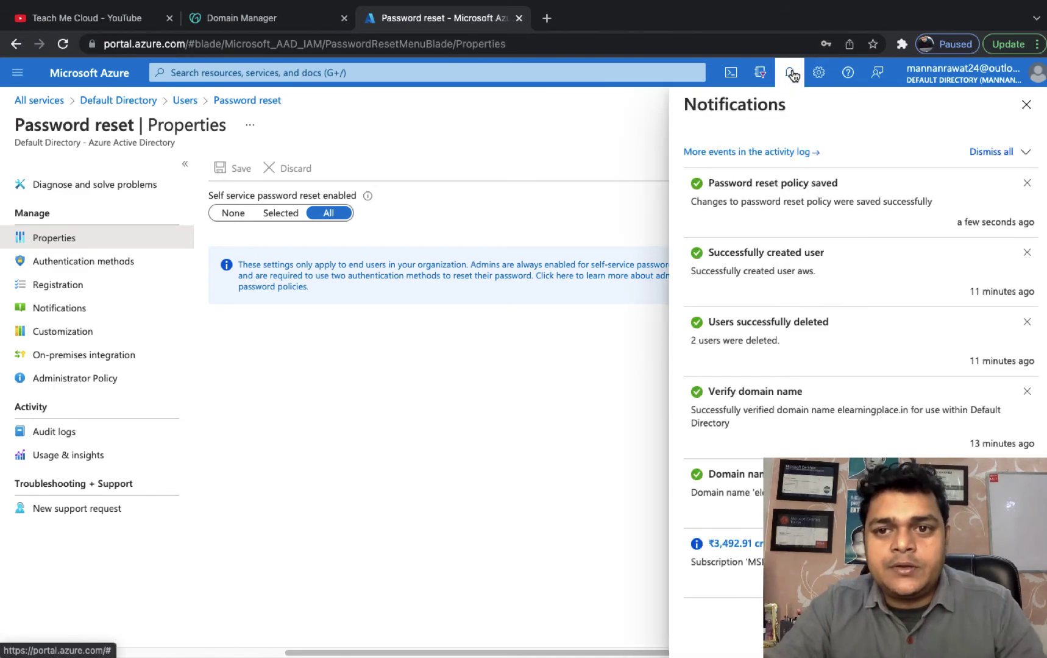
{"action": "key", "text": "ctrl+Right"}
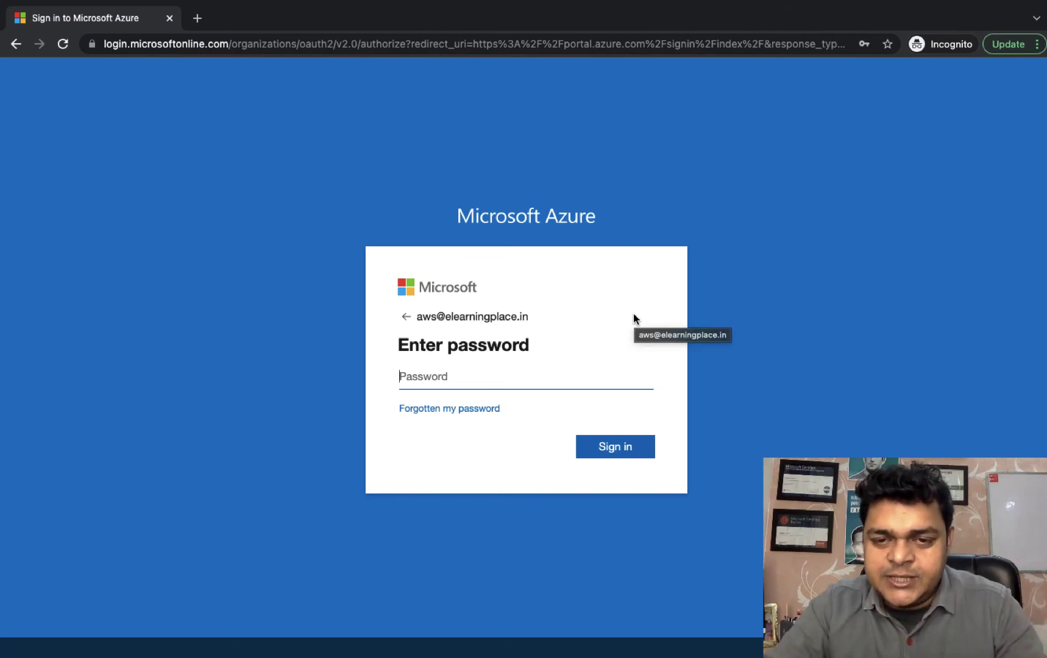
Enter the new user's password and submit it to sign in.
{"action": "left_click", "coordinate": [441, 377]}
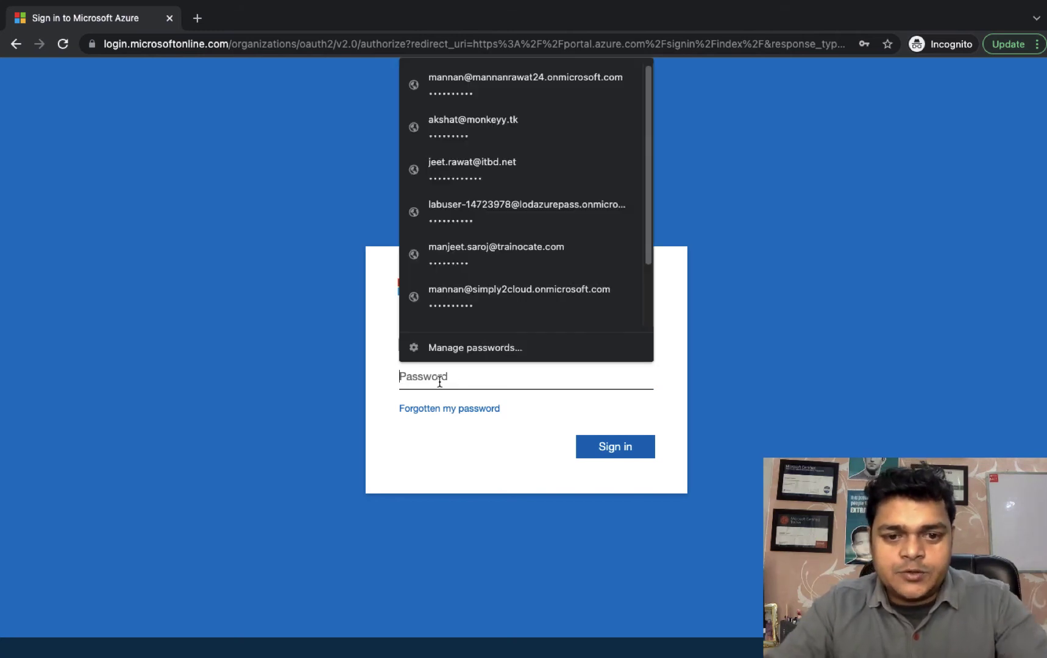
{"action": "type", "text": "xxxxxxxxxx"}
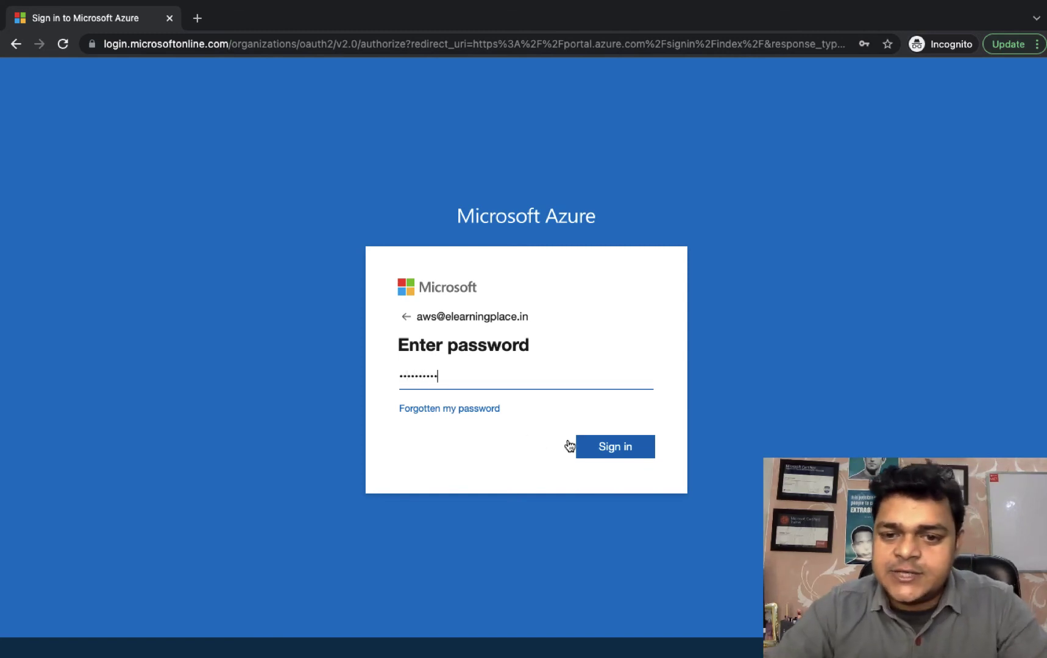
{"action": "left_click", "coordinate": [609, 447]}
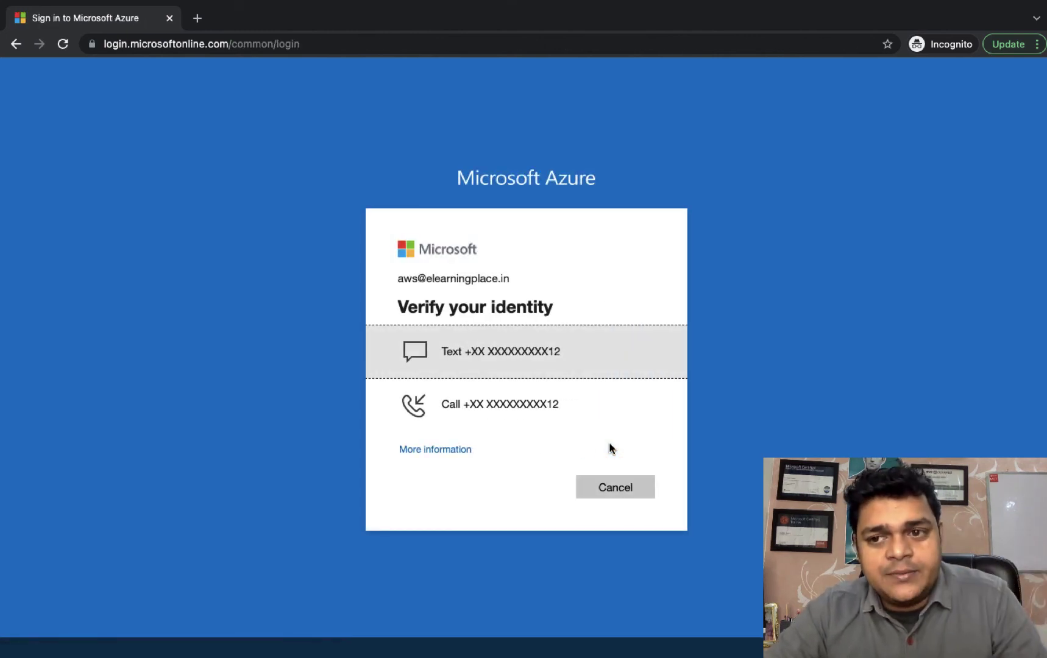
Choose the Text option and verify with the code texted to the phone.
{"action": "left_click", "coordinate": [501, 360]}
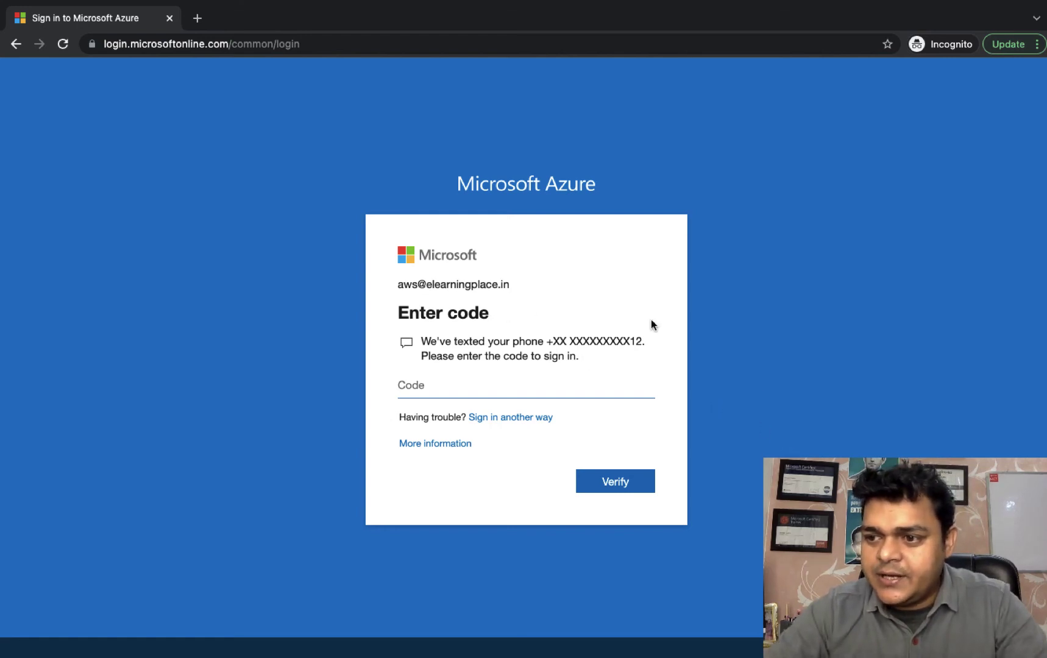
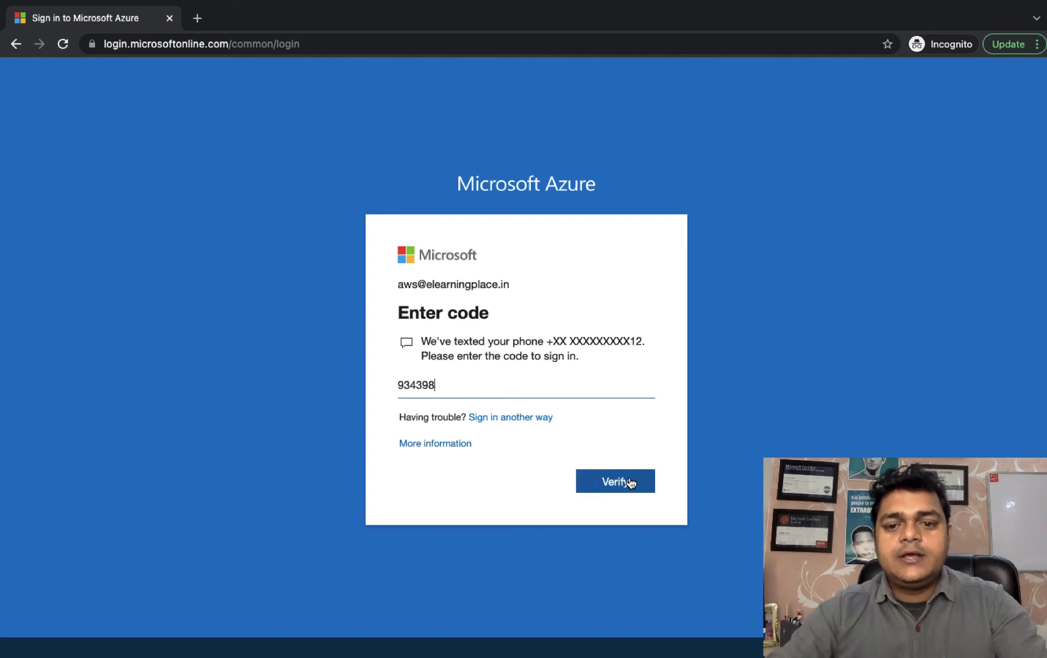
{"action": "left_click", "coordinate": [629, 481]}
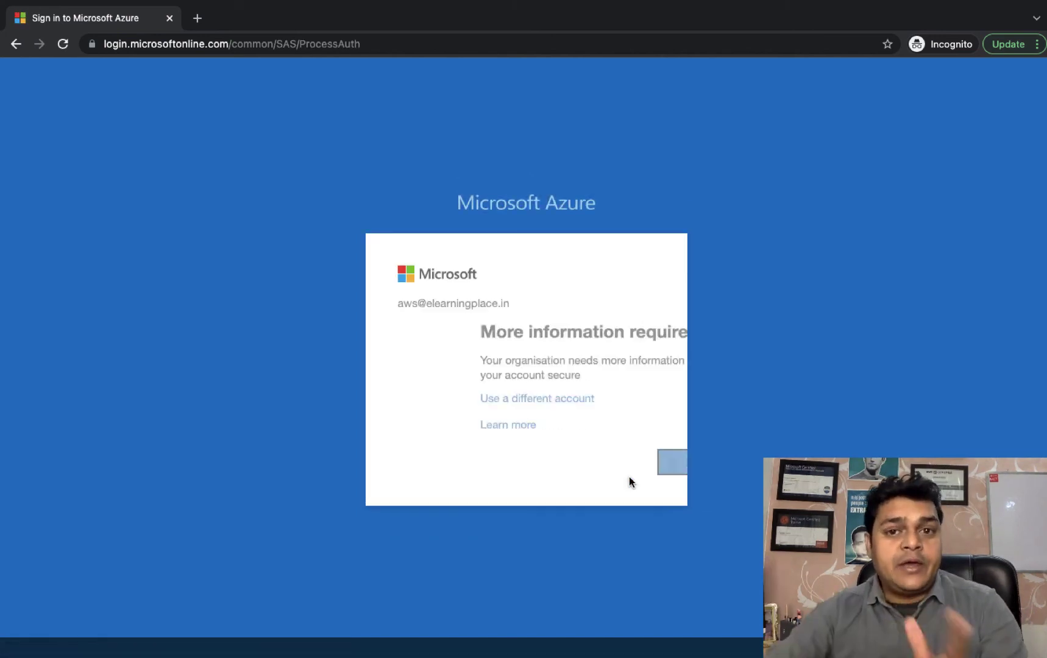
Verify the authentication phone with a texted code and finish the security info registration.
{"action": "left_click", "coordinate": [619, 463]}
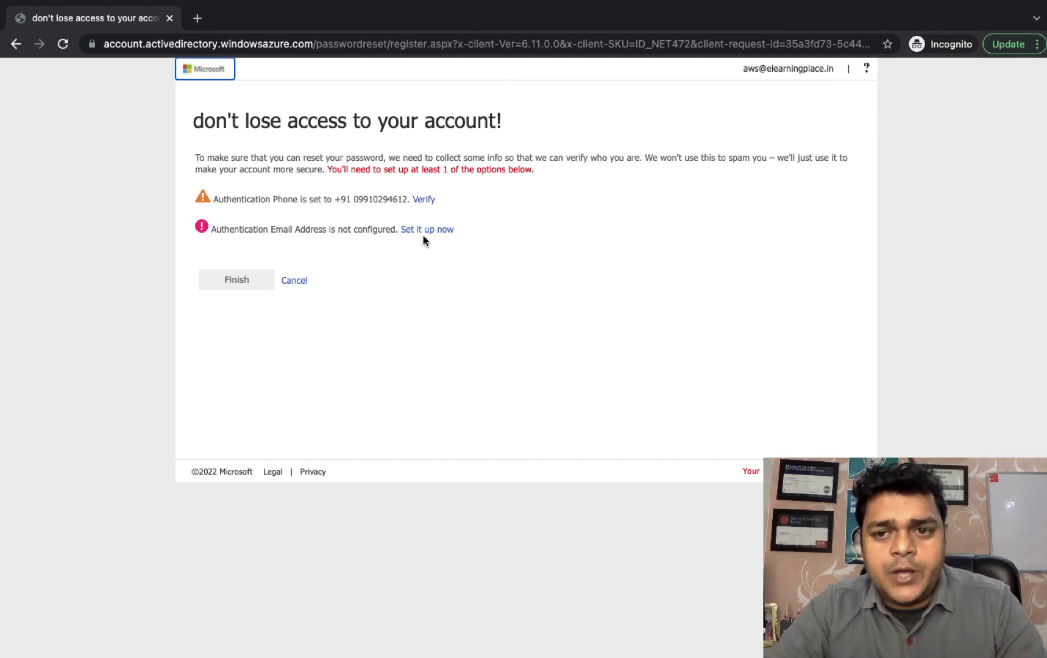
{"action": "left_click", "coordinate": [423, 200]}
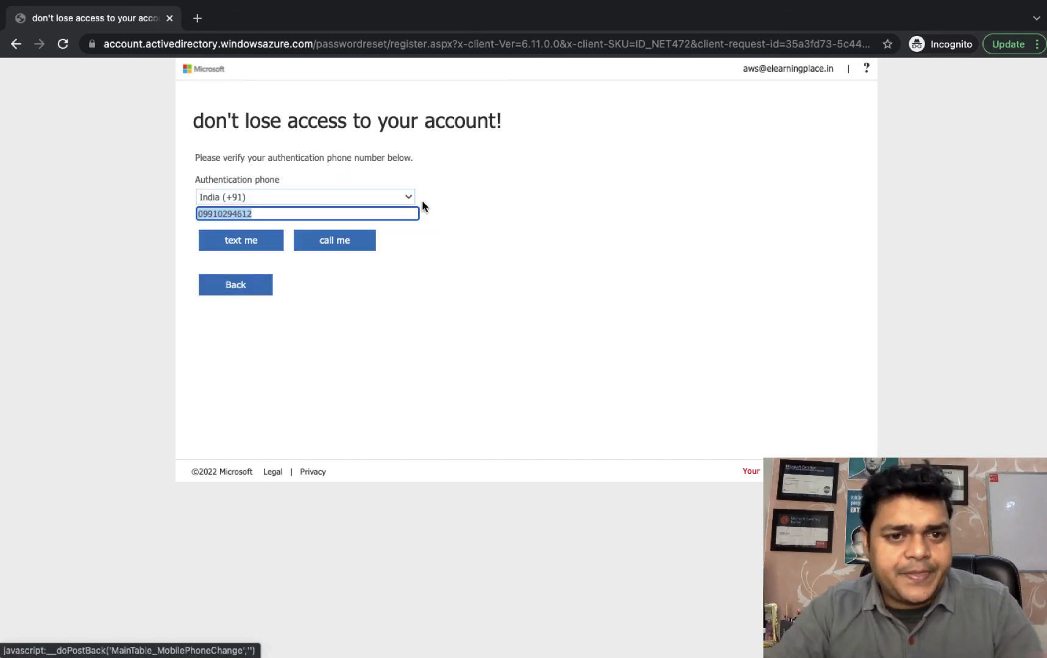
{"action": "left_click", "coordinate": [241, 241]}
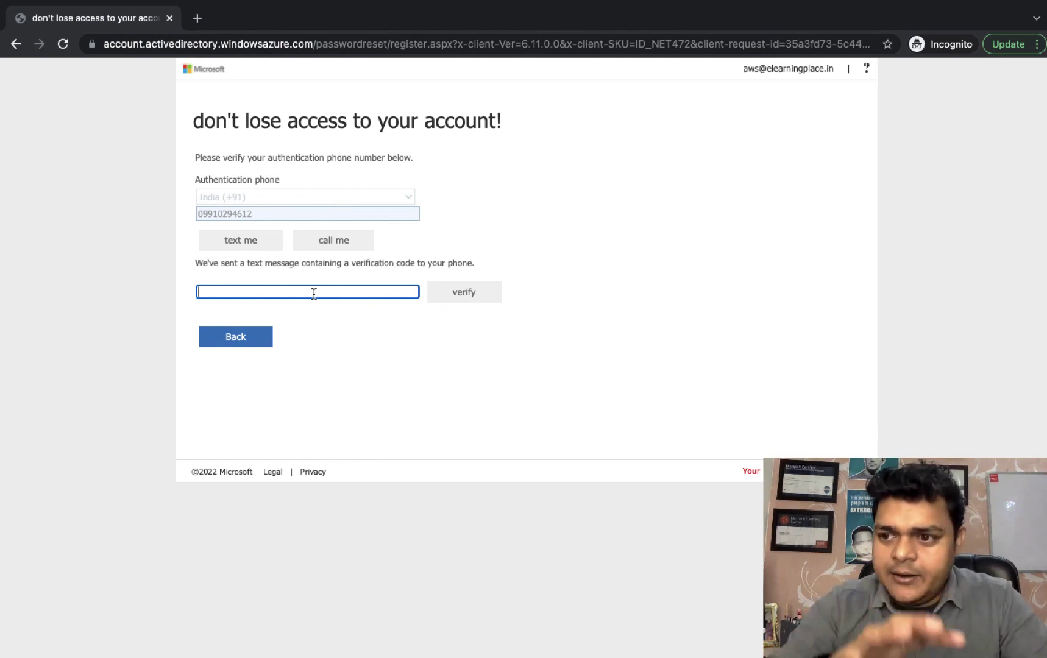
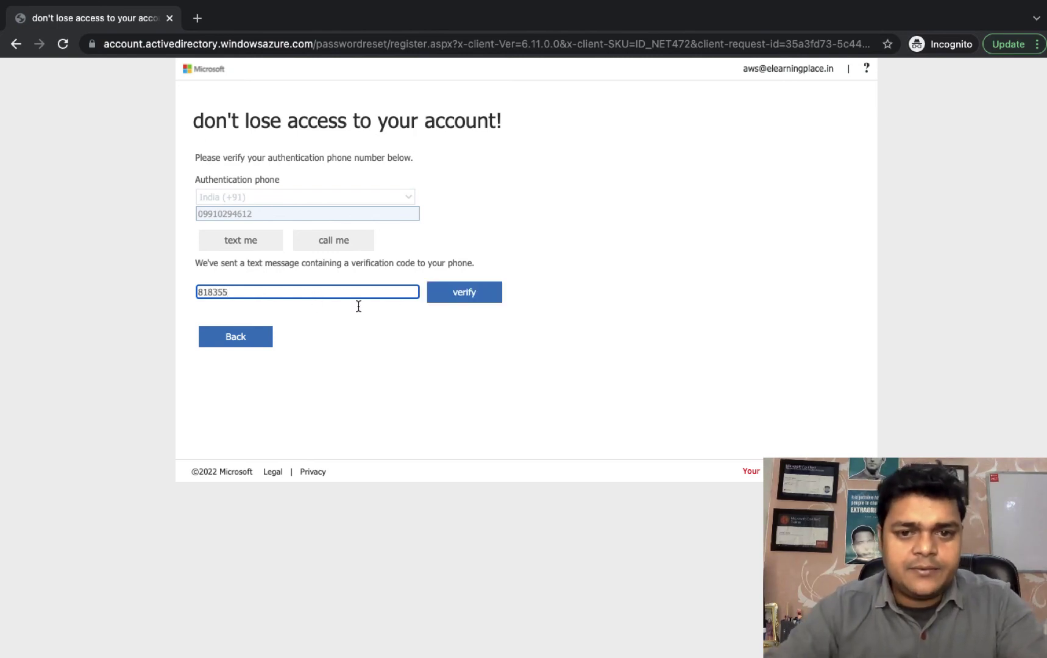
{"action": "left_click", "coordinate": [472, 289]}
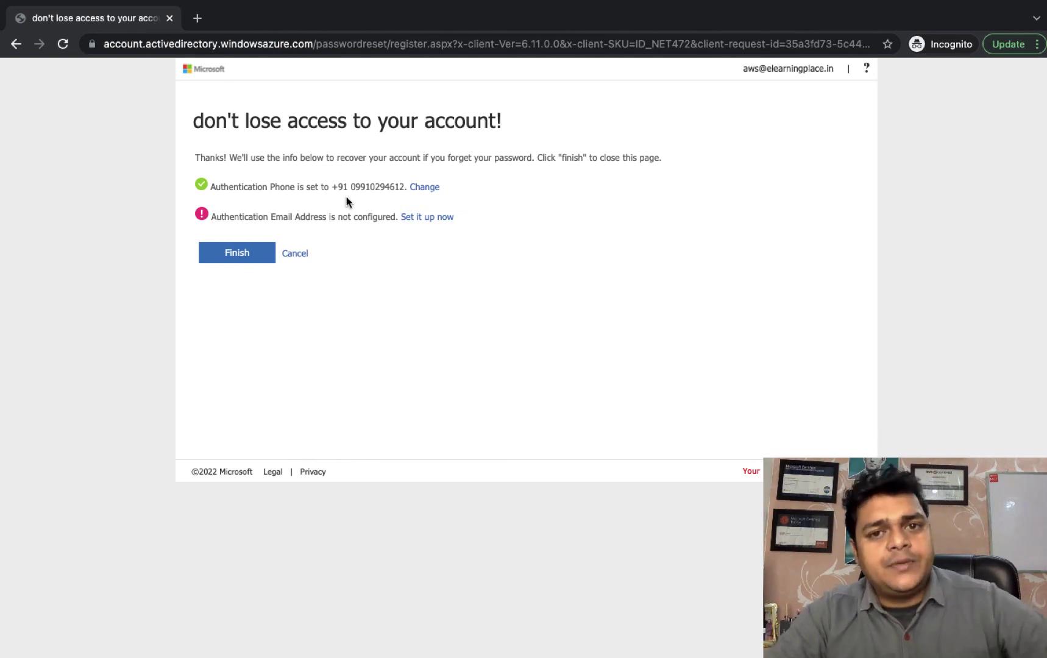
{"action": "left_click", "coordinate": [230, 255]}
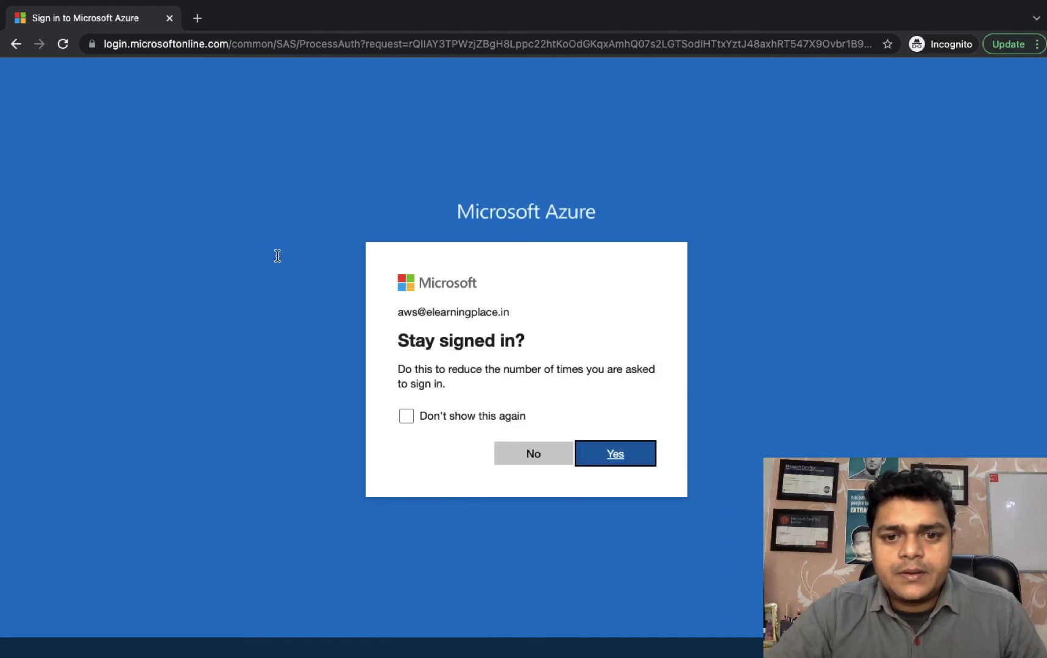
Answer Yes to Stay signed in so the Azure home page loads, then open the account menu.
{"action": "left_click", "coordinate": [605, 458]}
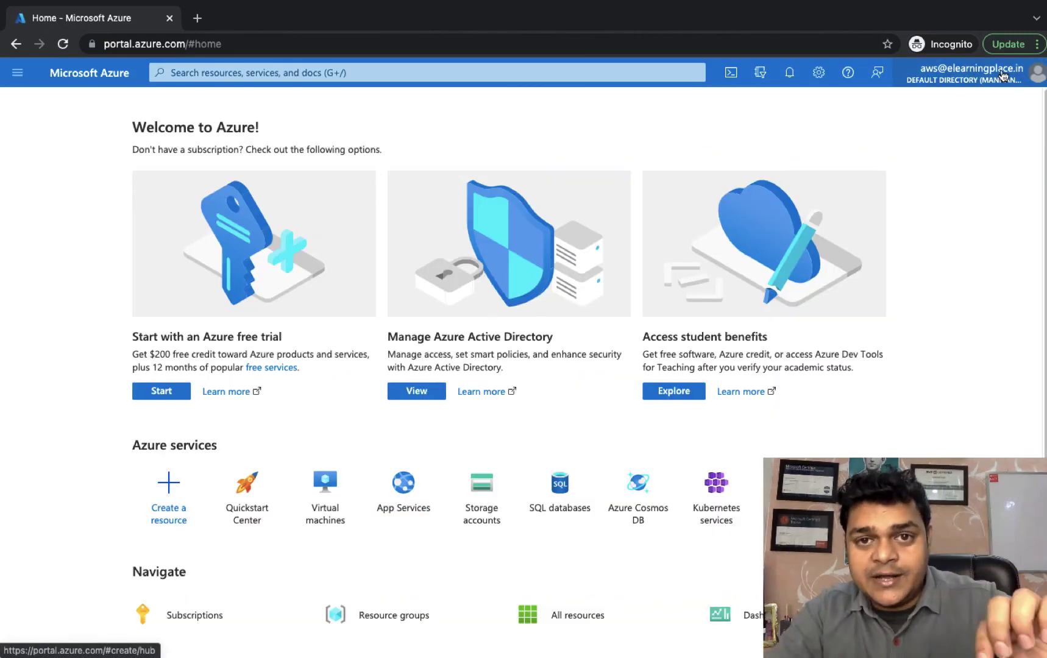
{"action": "mouse_move", "coordinate": [1002, 76]}
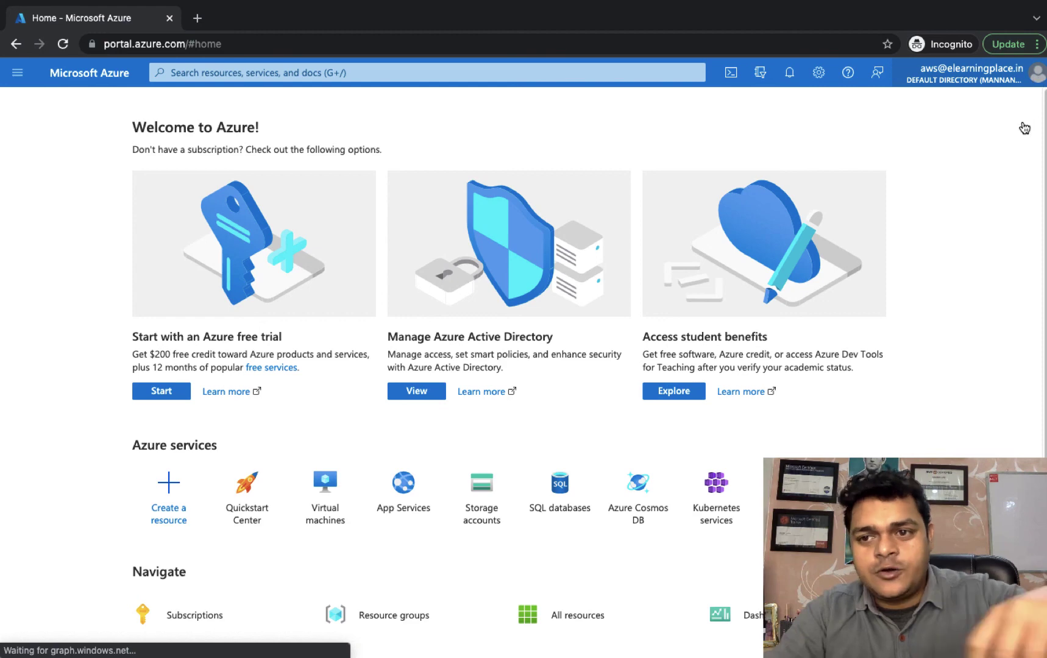
{"action": "left_click", "coordinate": [1036, 78]}
Sign out, pick the same account again, and choose Forgotten my password.
{"action": "left_click", "coordinate": [1025, 107]}
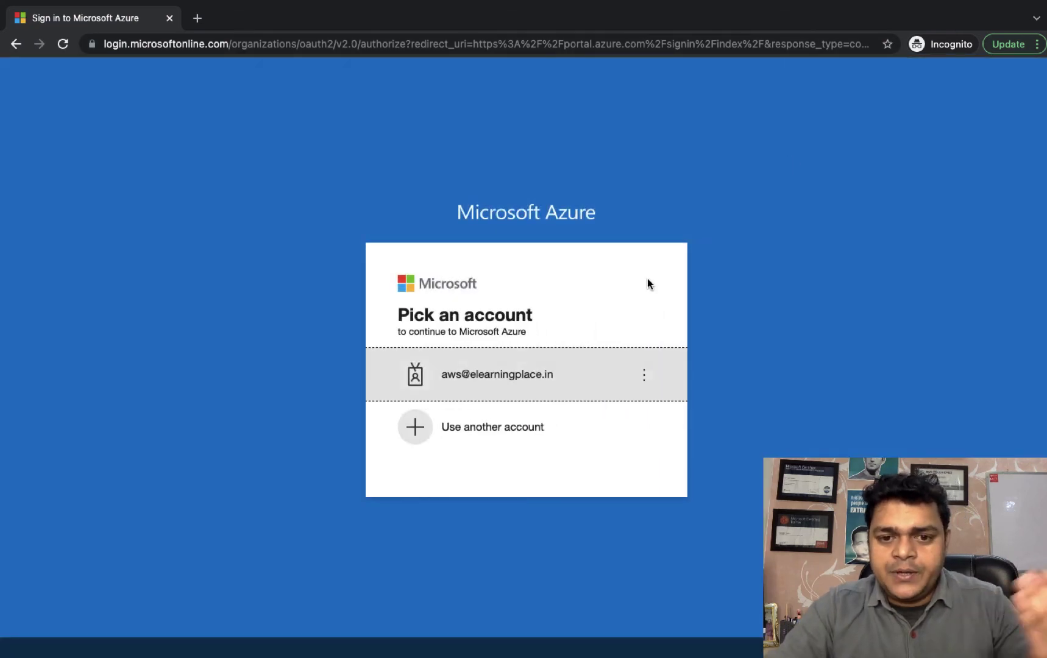
{"action": "left_click", "coordinate": [513, 376]}
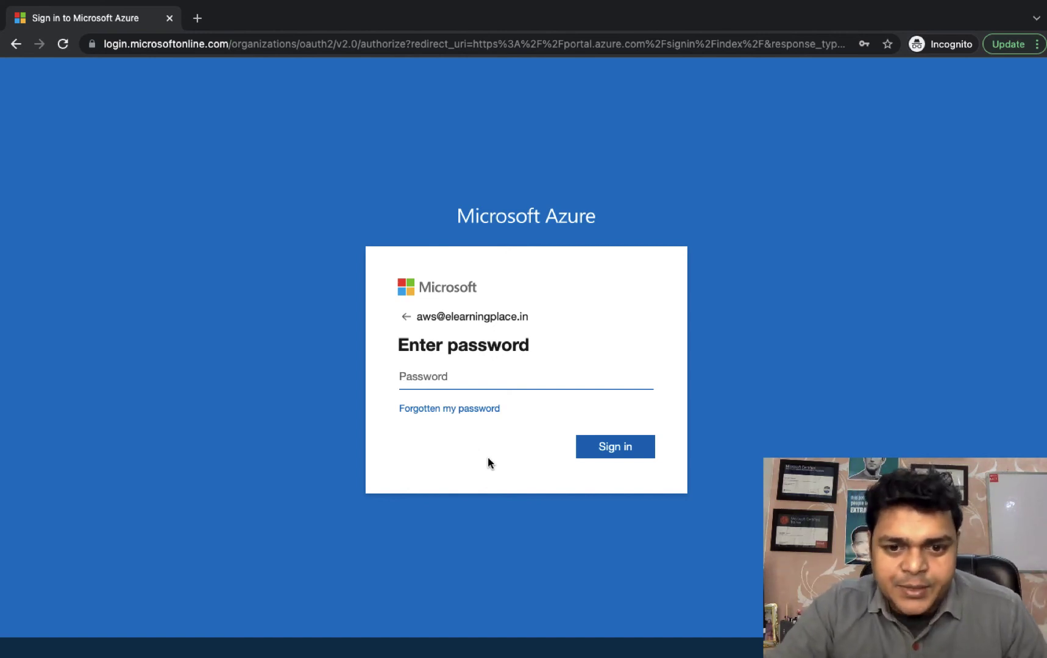
{"action": "left_click", "coordinate": [459, 413]}
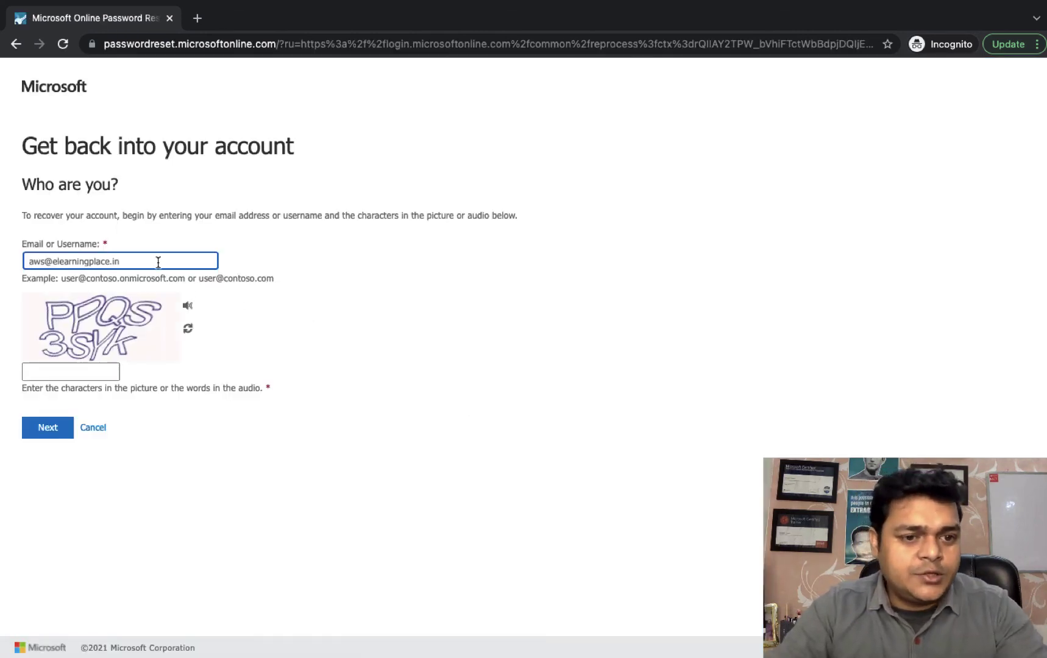
Enter the picture characters 'PPQS3SYk' and submit the recovery identity check.
{"action": "left_click", "coordinate": [78, 374]}
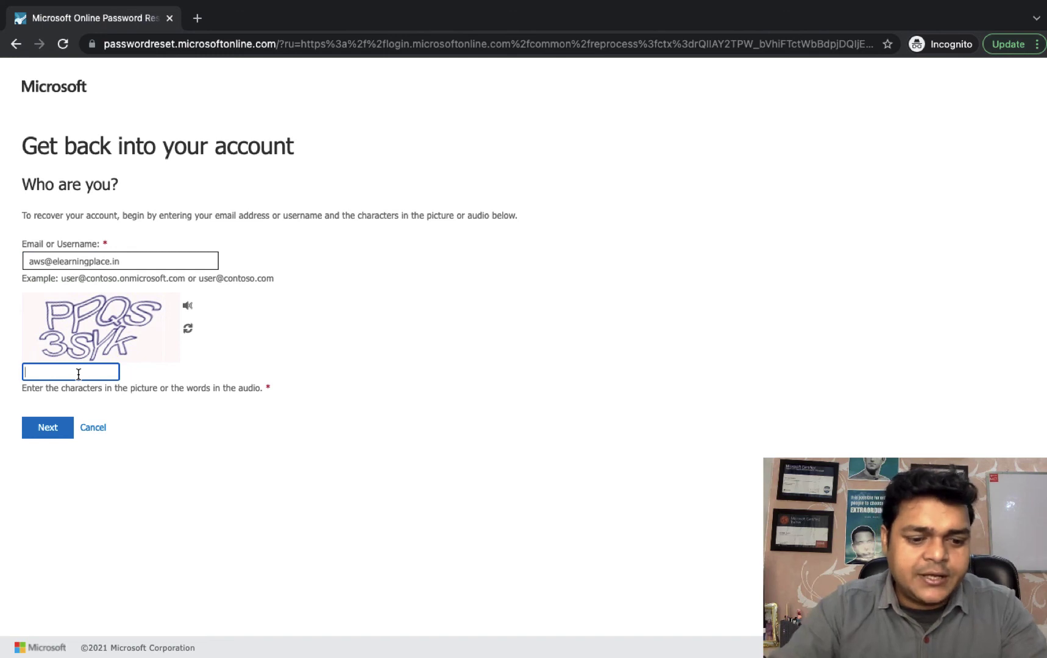
{"action": "type", "text": "PPQ"}
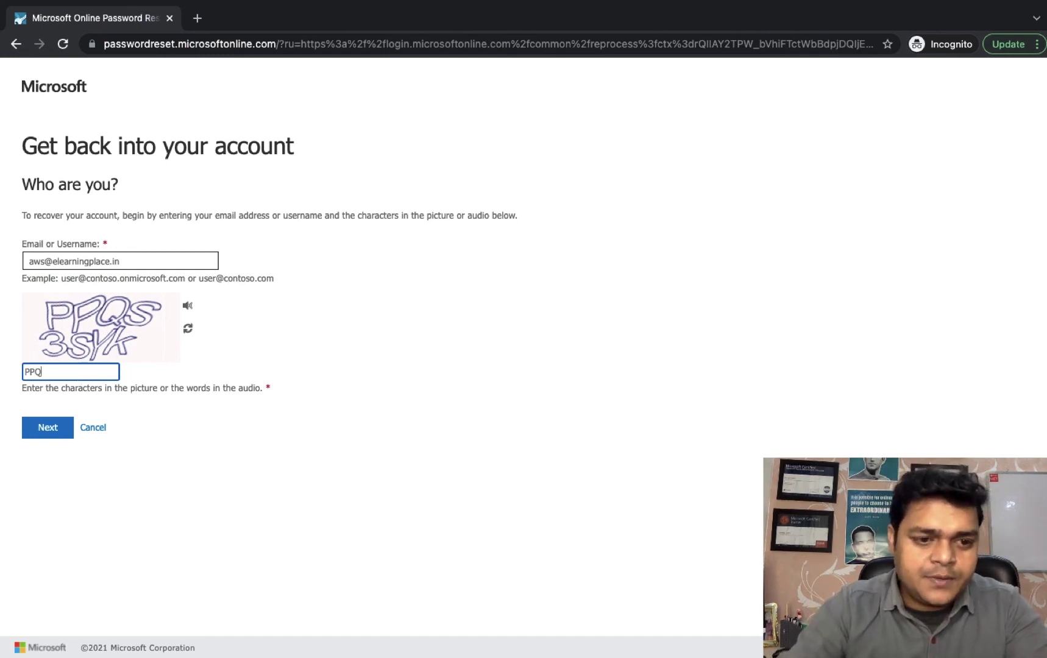
{"action": "type", "text": "S"}
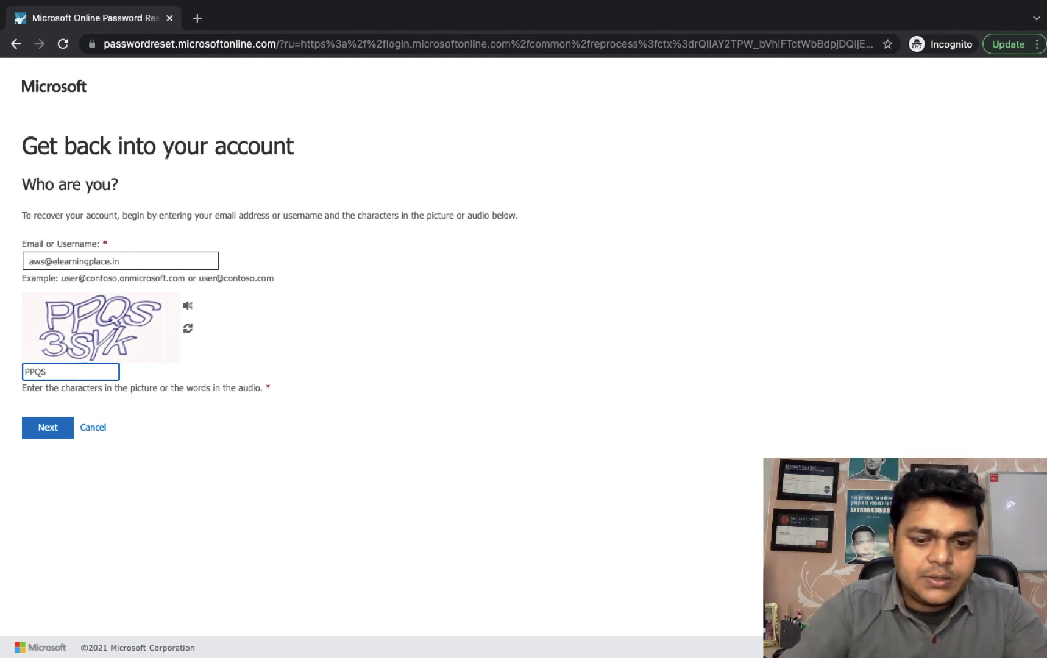
{"action": "type", "text": "3"}
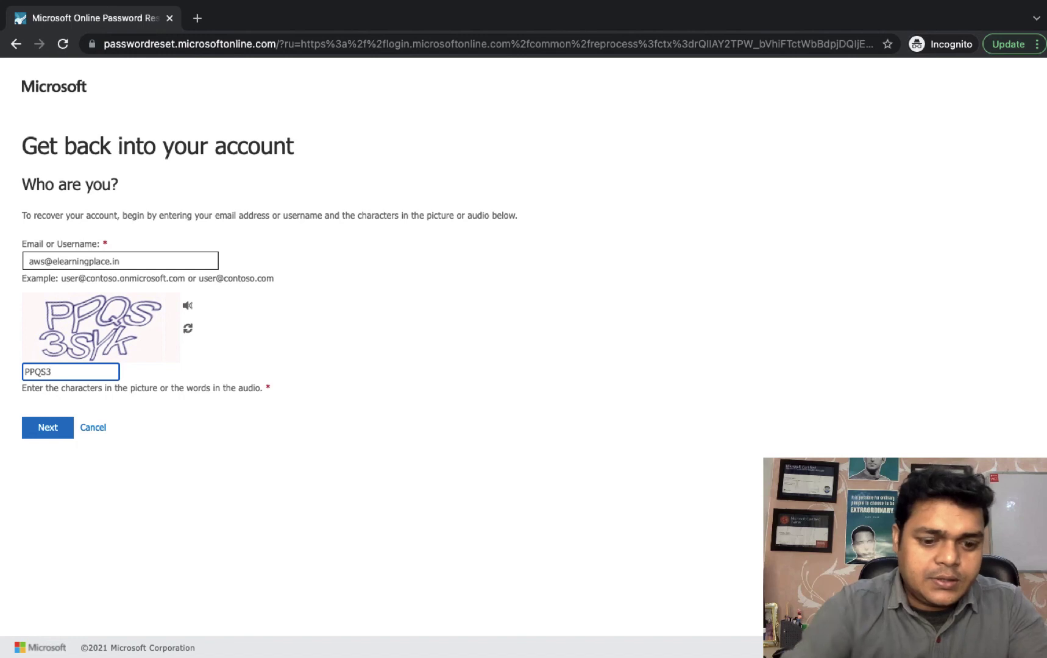
{"action": "type", "text": "SY"}
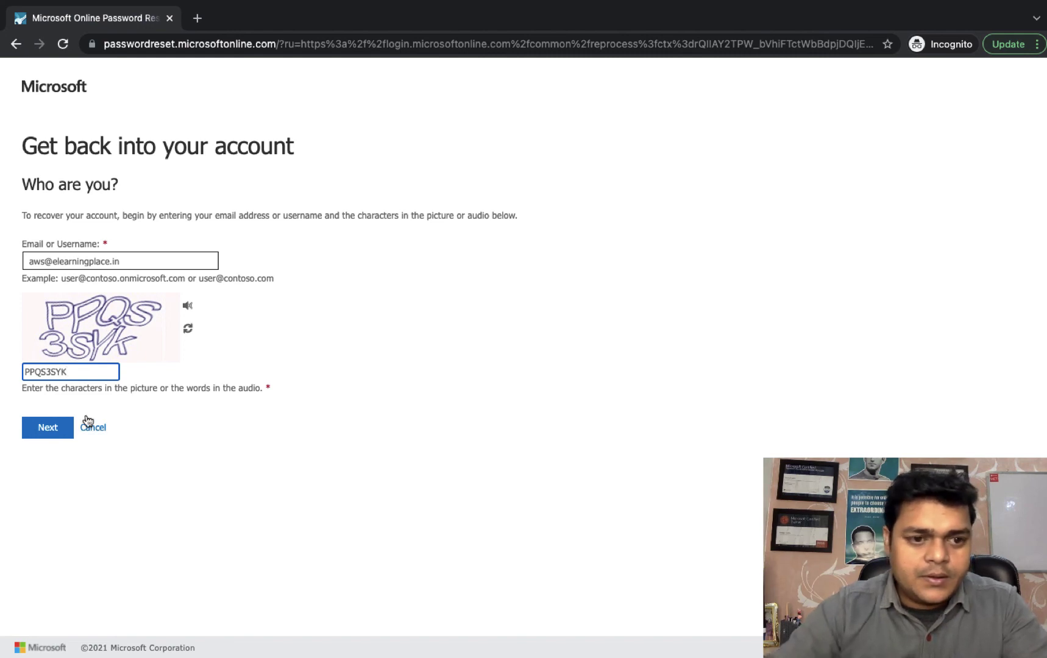
{"action": "type", "text": "k"}
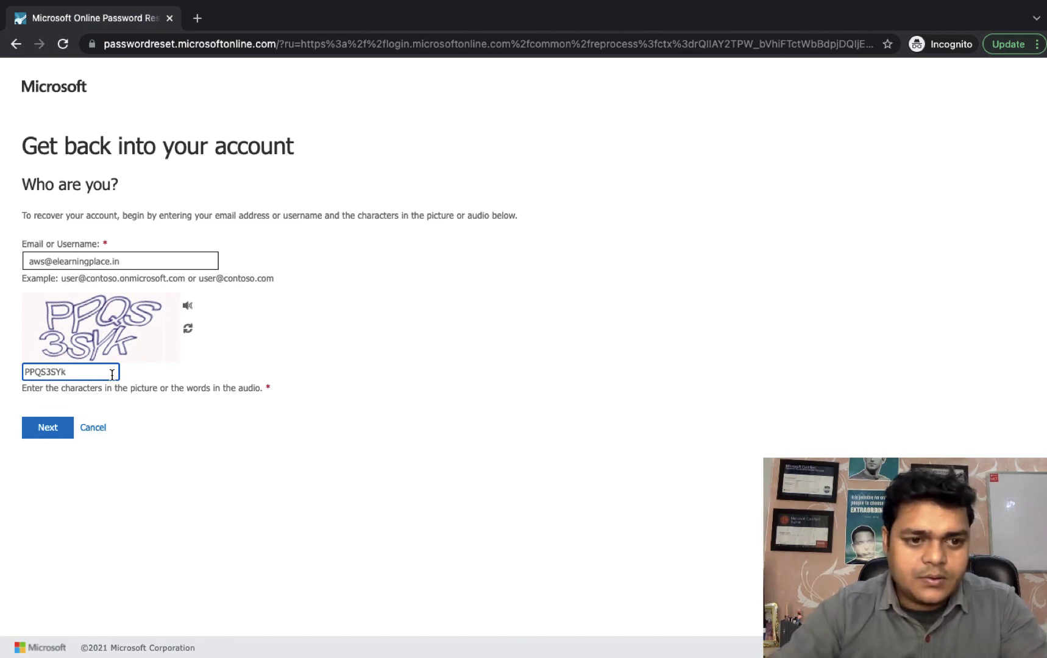
{"action": "left_click", "coordinate": [46, 429]}
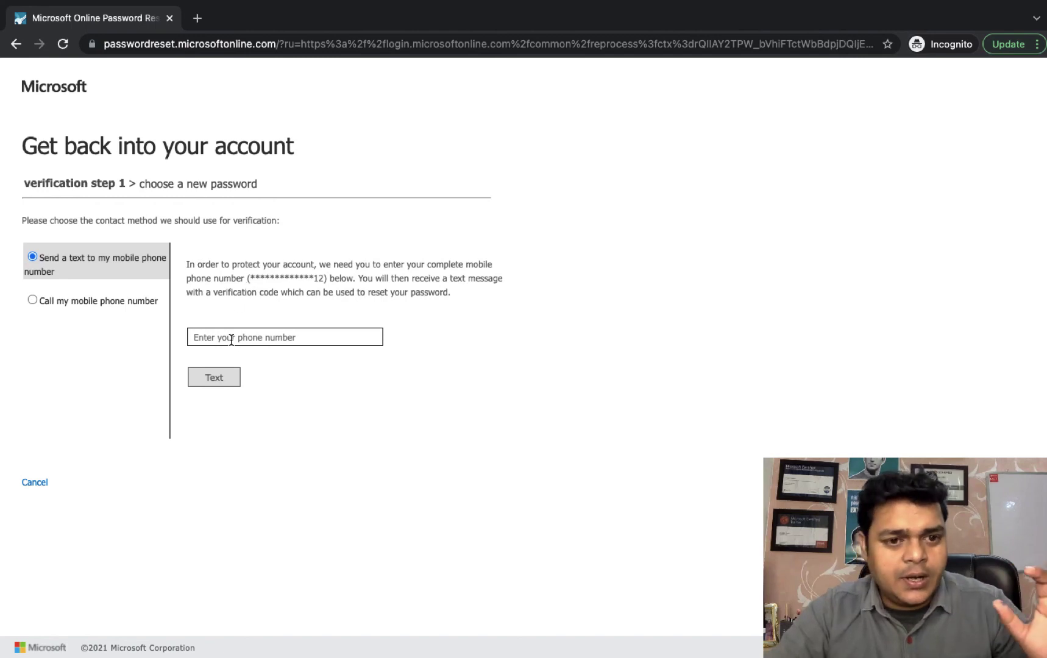
Enter the account's full mobile number, correcting it with a leading 0, and request the verification text.
{"action": "left_click", "coordinate": [255, 338]}
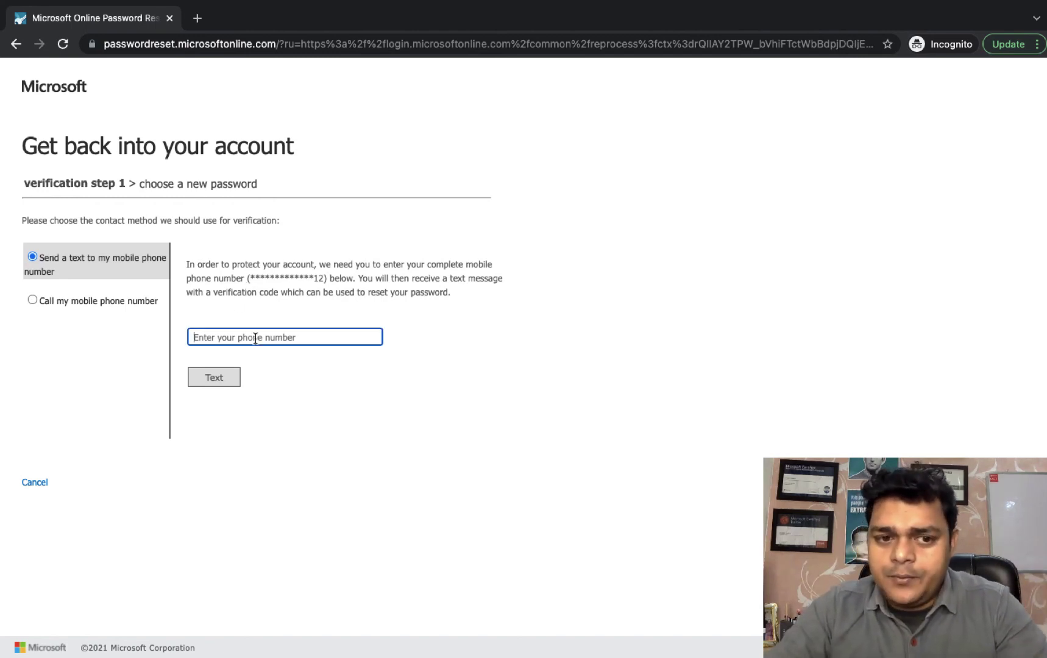
{"action": "left_click", "coordinate": [313, 277]}
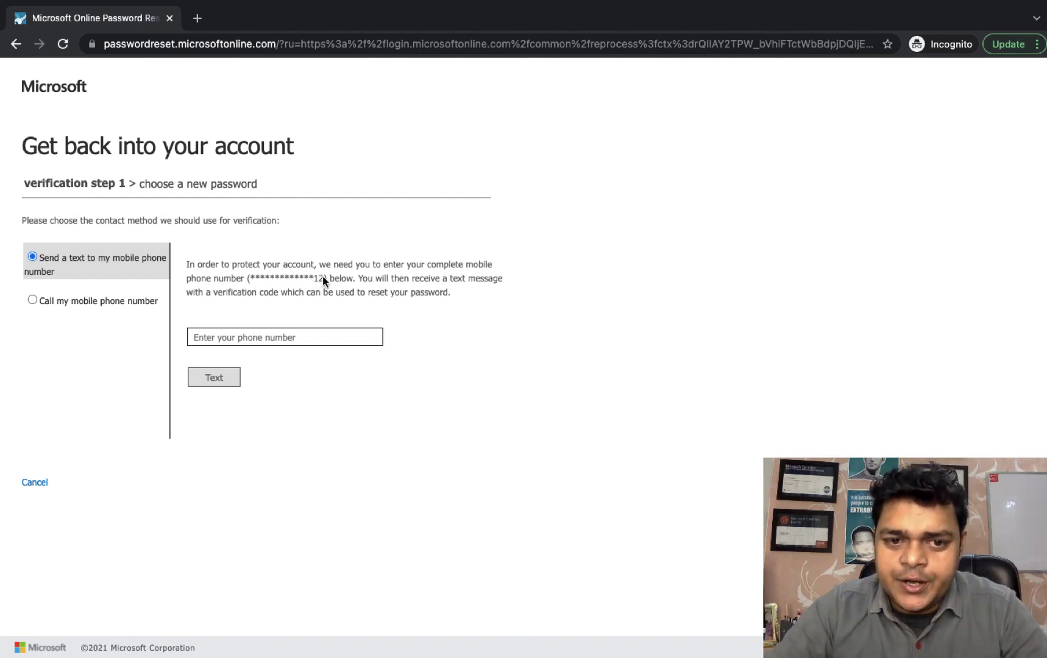
{"action": "left_click", "coordinate": [282, 336]}
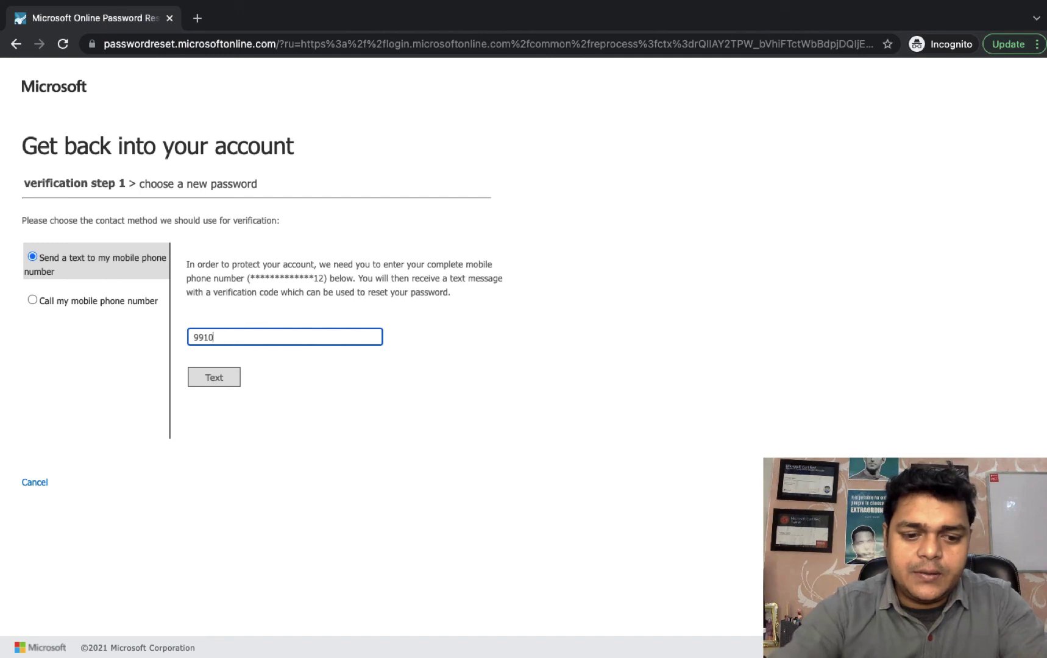
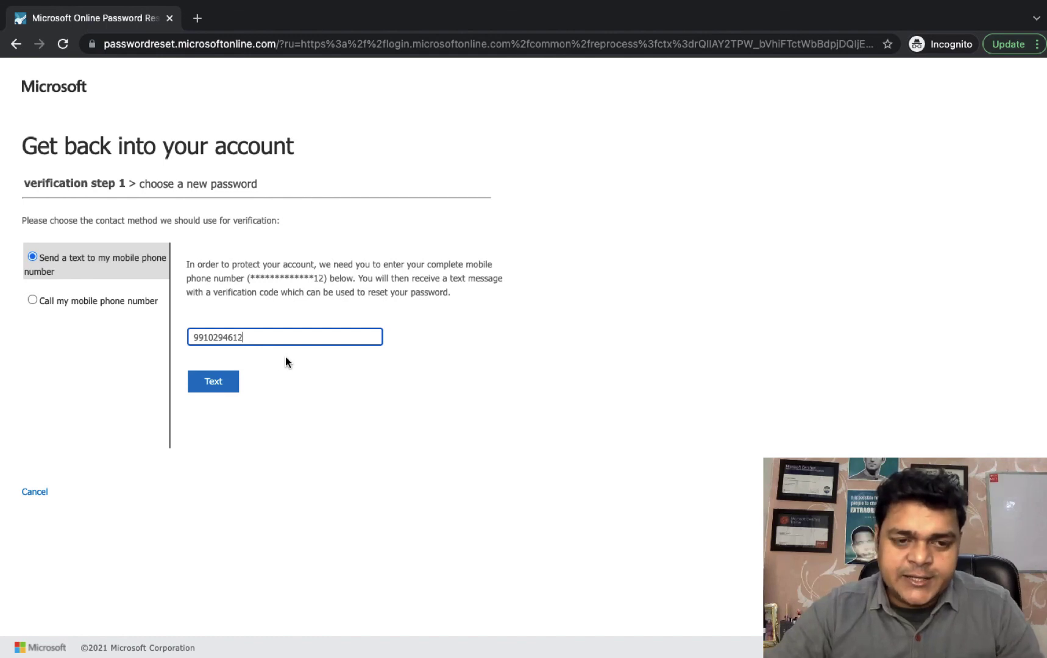
{"action": "left_click", "coordinate": [213, 382]}
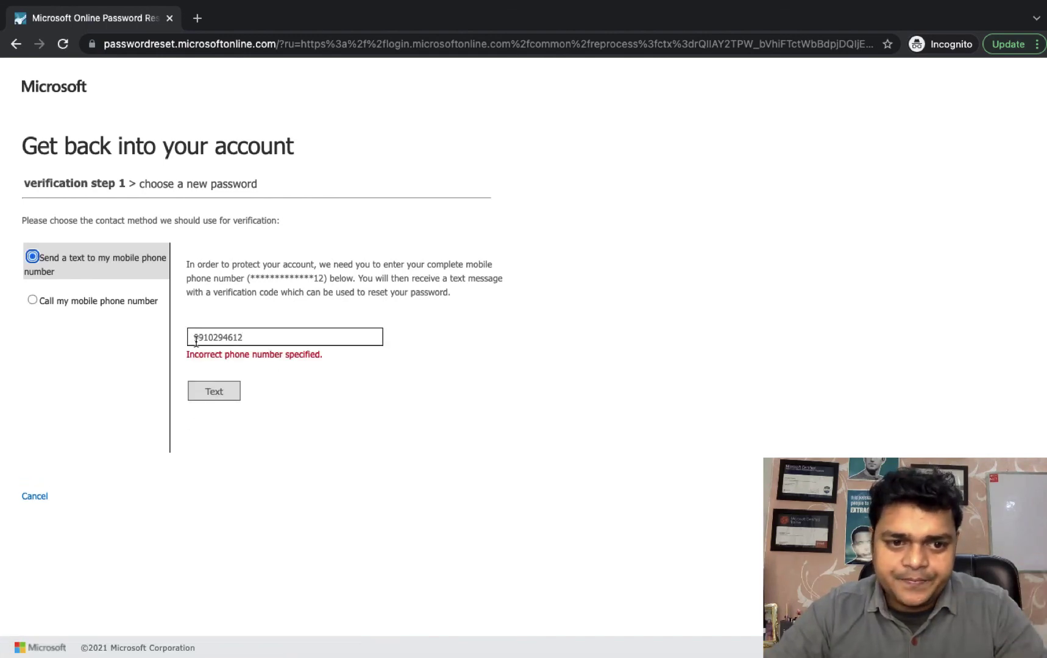
{"action": "type", "text": "0"}
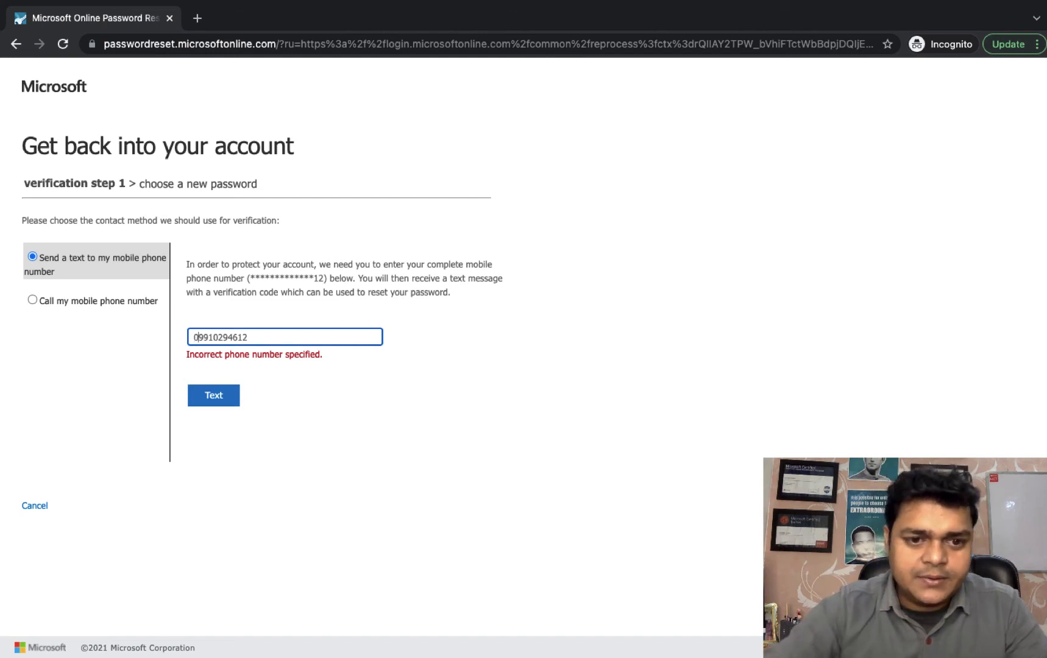
{"action": "left_click", "coordinate": [215, 392]}
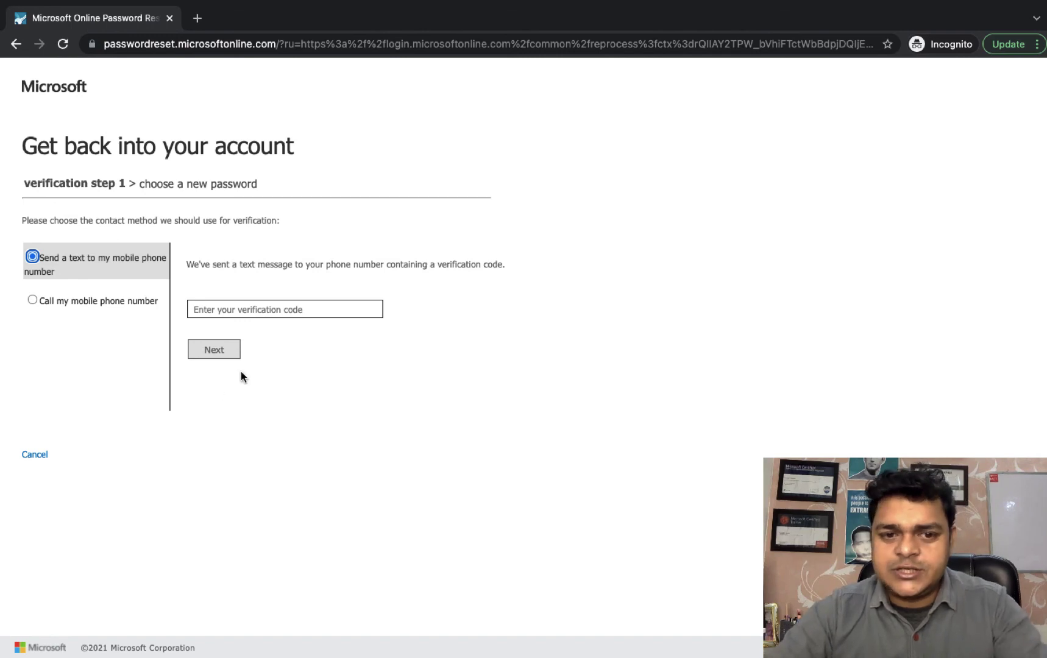
Enter the texted verification code and continue to the new-password form.
{"action": "left_click", "coordinate": [251, 309]}
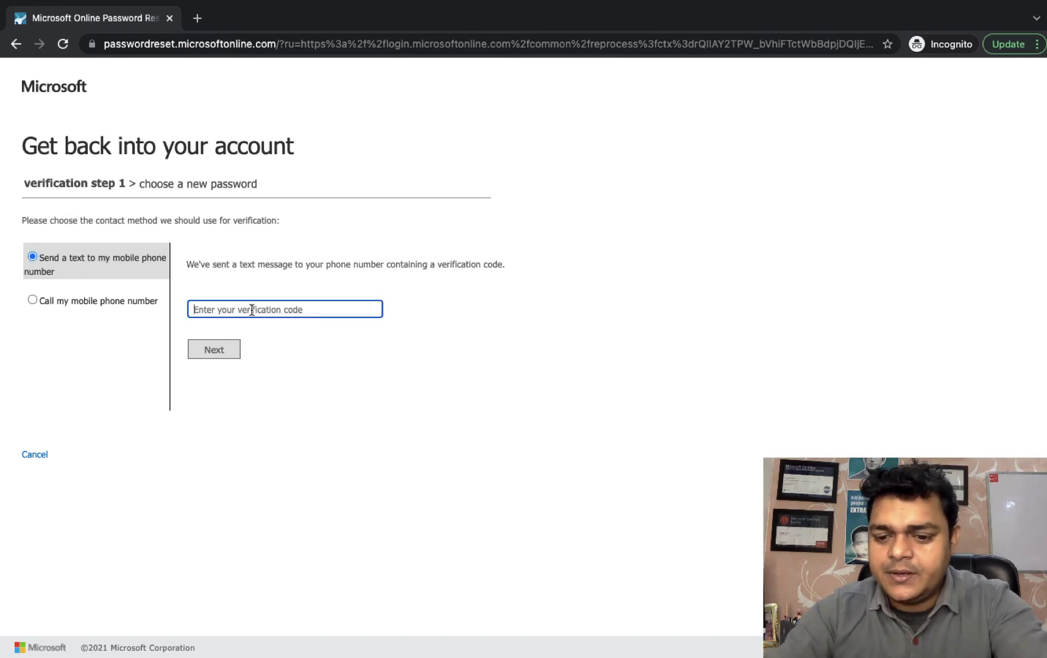
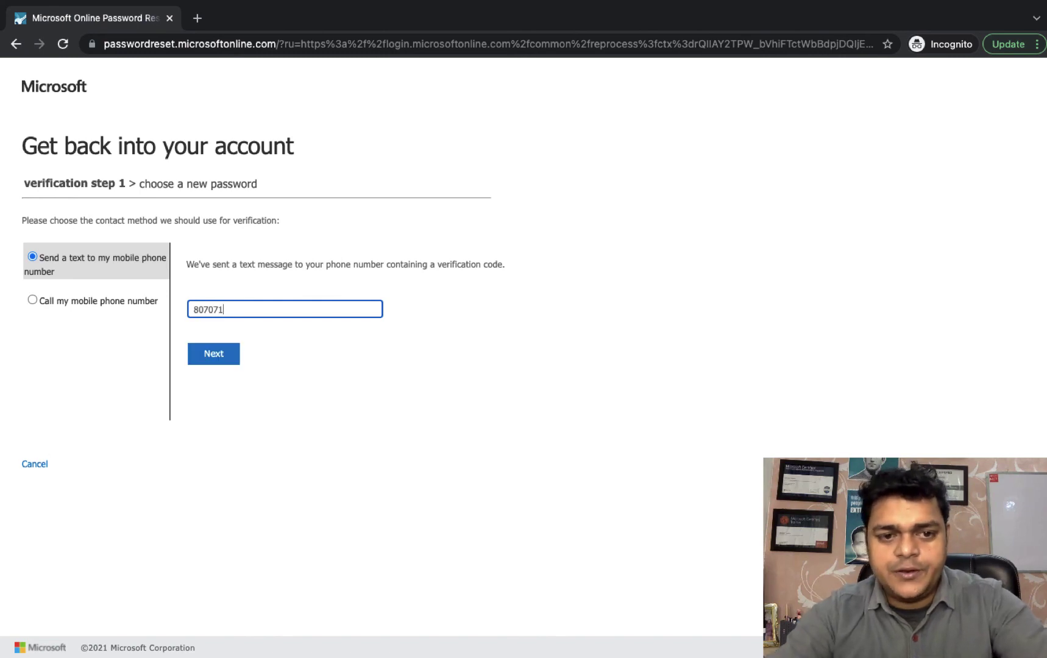
{"action": "left_click", "coordinate": [200, 353]}
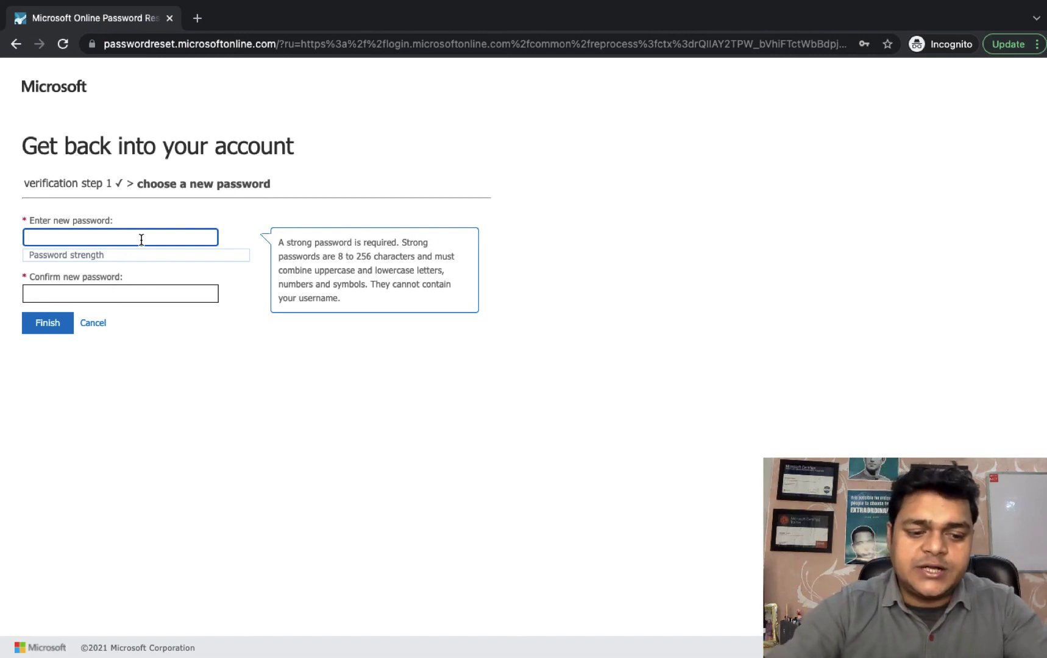
Enter and confirm a new password, which is rejected as easily guessable, then switch to OneNote.
{"action": "type", "text": "••••••"}
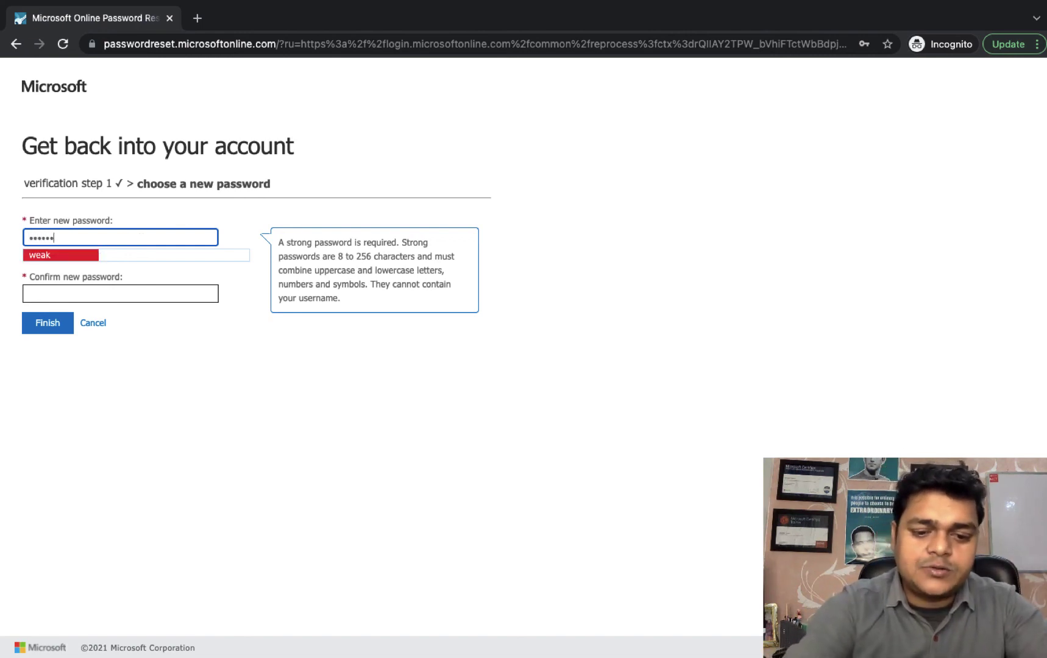
{"action": "type", "text": "••••••"}
{"action": "key", "text": "Tab"}
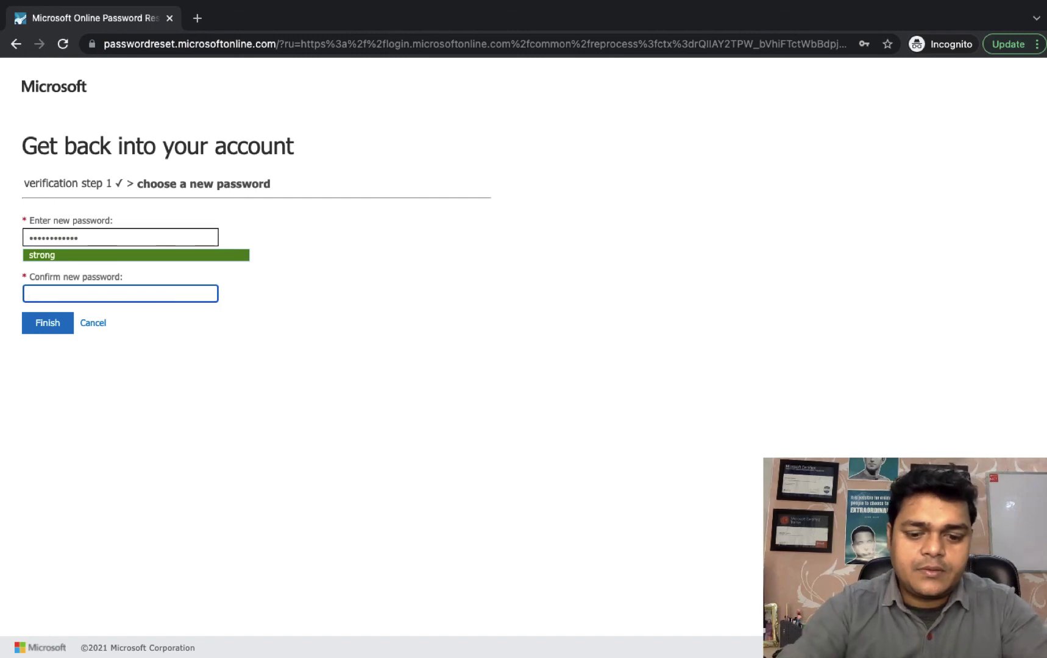
{"action": "type", "text": "•••••••"}
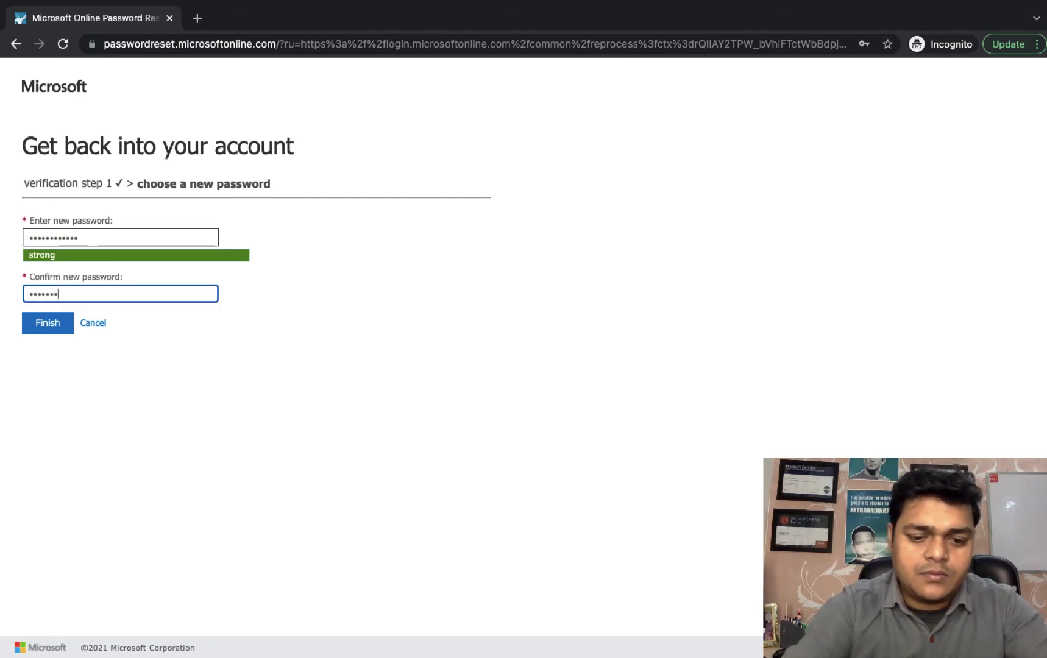
{"action": "type", "text": "•••••"}
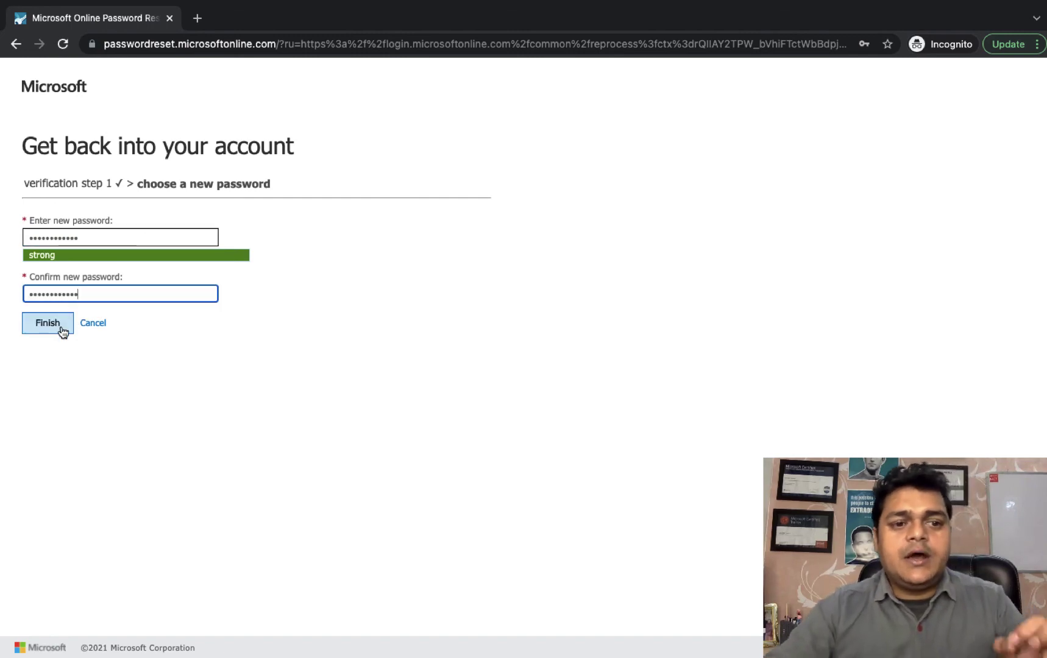
{"action": "left_click", "coordinate": [61, 330]}
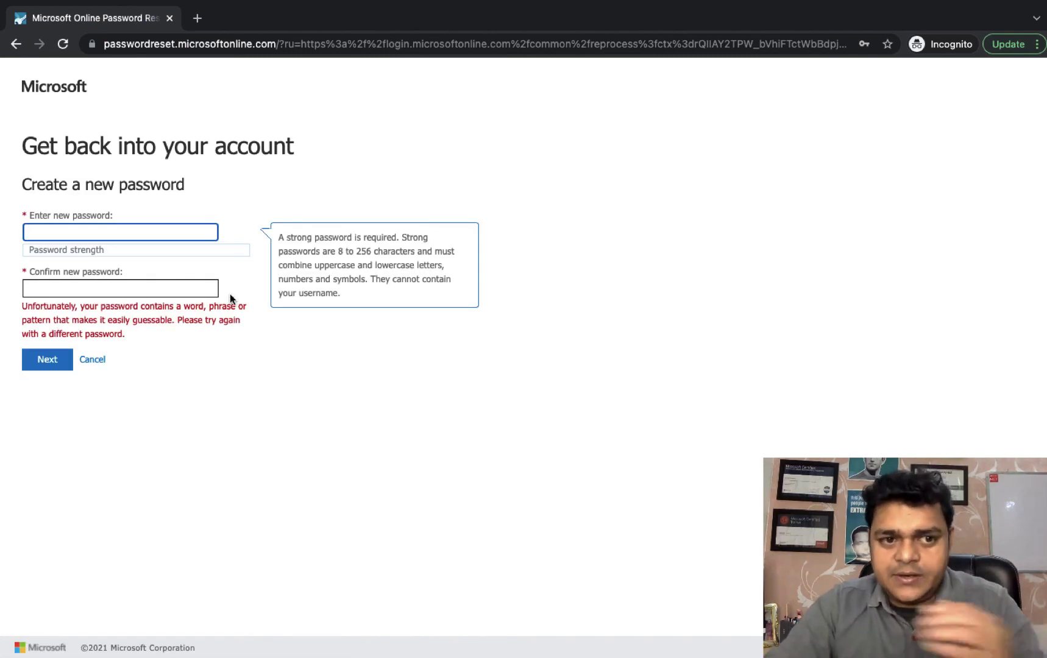
{"action": "left_click", "coordinate": [131, 243]}
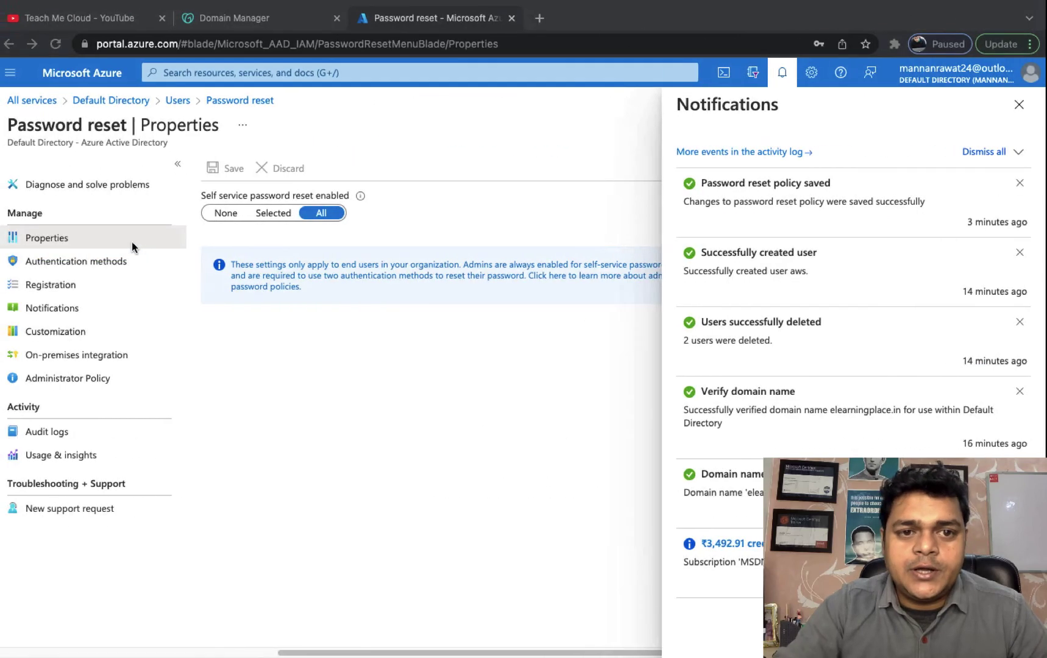
{"action": "key", "text": "ctrl+Left"}
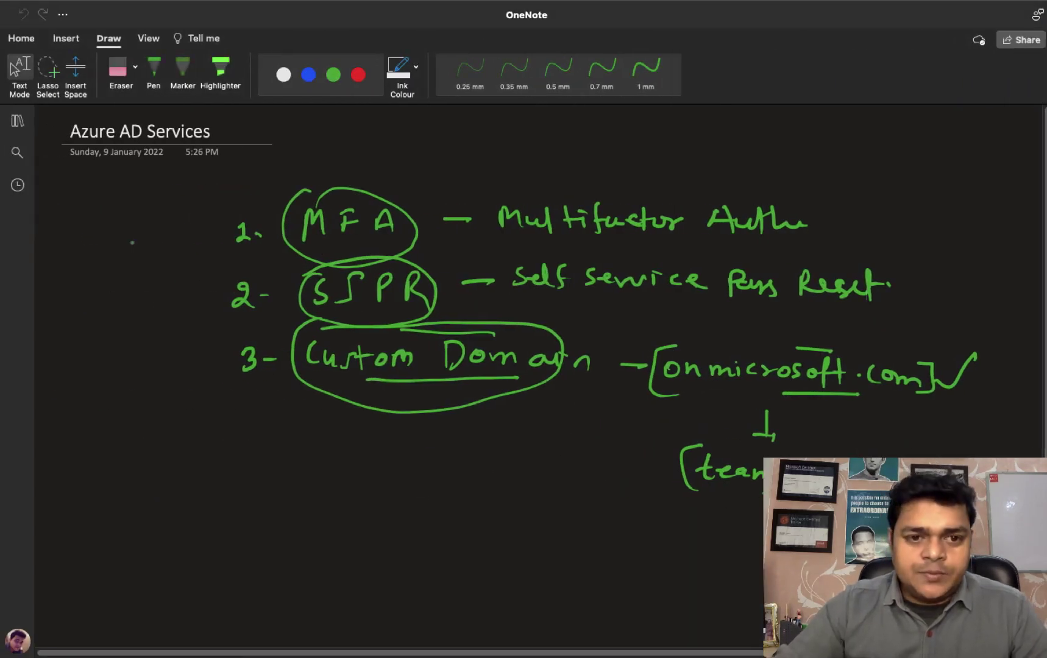
Bracket the three Azure AD services, underline the custom domain, then bring up the desktop's recent projects list.
{"action": "mouse_move", "coordinate": [229, 200]}
{"action": "left_mouse_down"}
{"action": "mouse_move", "coordinate": [213, 310]}
{"action": "mouse_move", "coordinate": [251, 420]}
{"action": "left_mouse_up"}
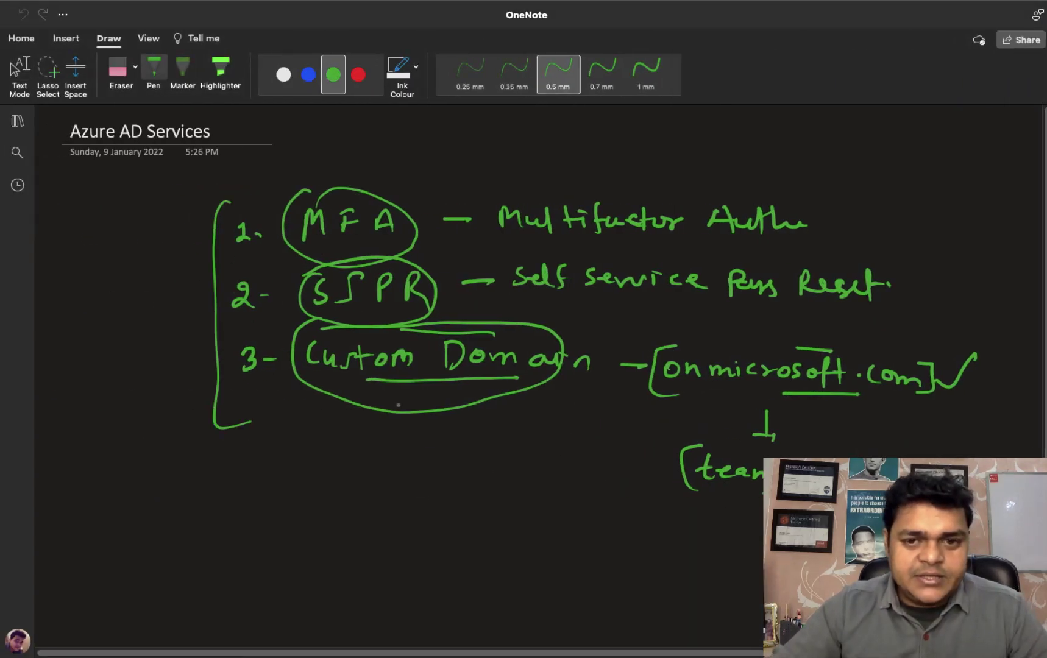
{"action": "mouse_move", "coordinate": [859, 204]}
{"action": "left_mouse_down"}
{"action": "mouse_move", "coordinate": [988, 221]}
{"action": "mouse_move", "coordinate": [982, 451]}
{"action": "left_mouse_up"}
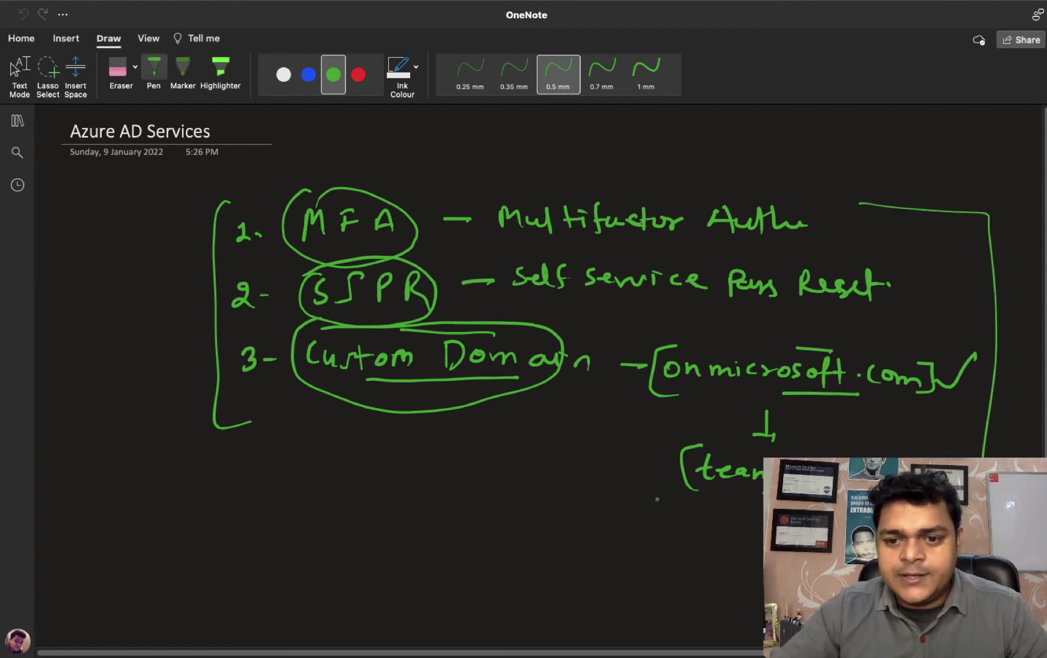
{"action": "left_click_drag", "start_coordinate": [637, 502], "coordinate": [755, 505]}
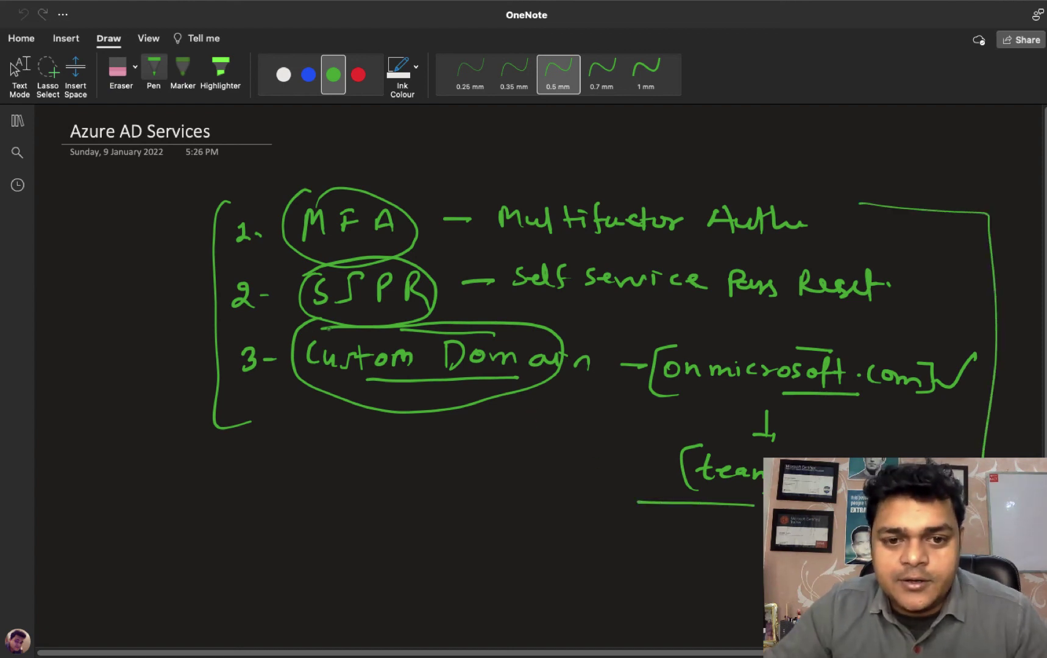
{"action": "key", "text": "Escape"}
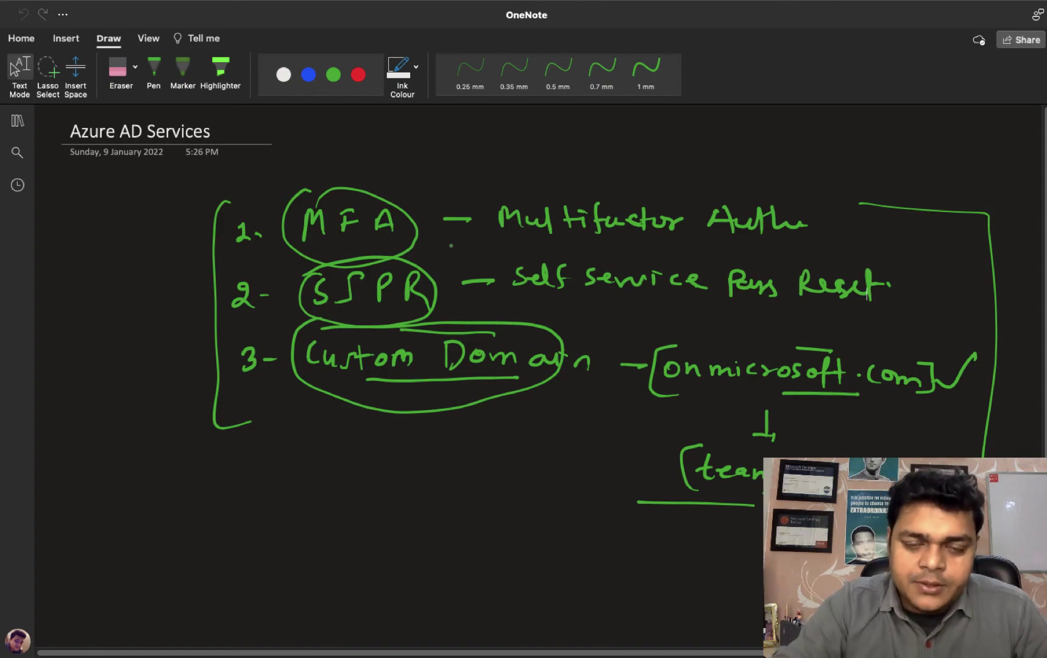
{"action": "key", "text": "ctrl+Left"}
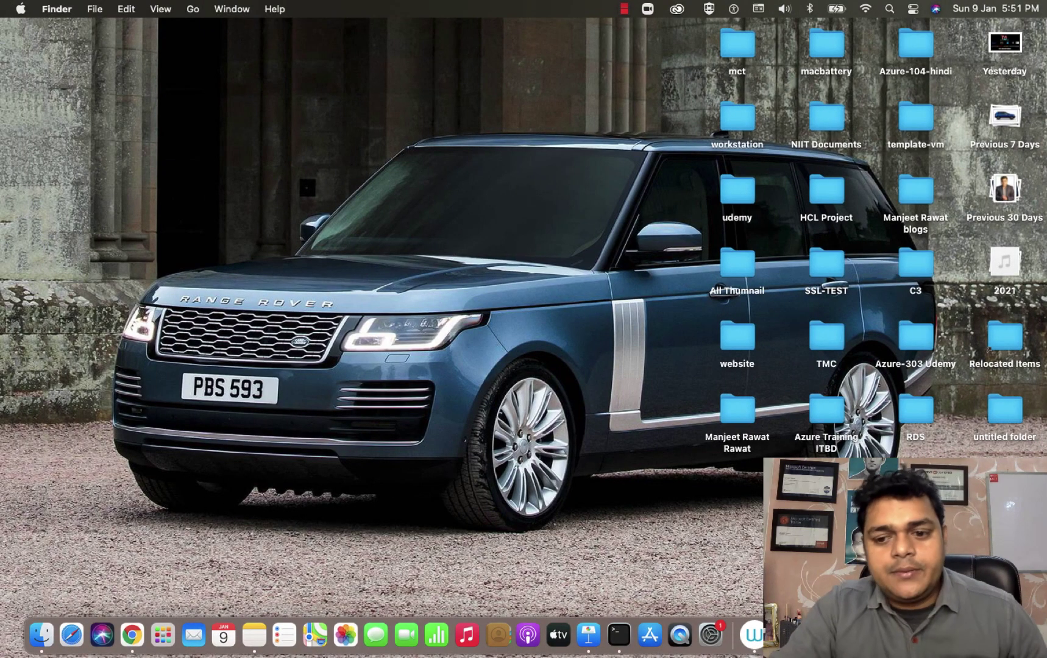
{"action": "right_click", "coordinate": [950, 634]}
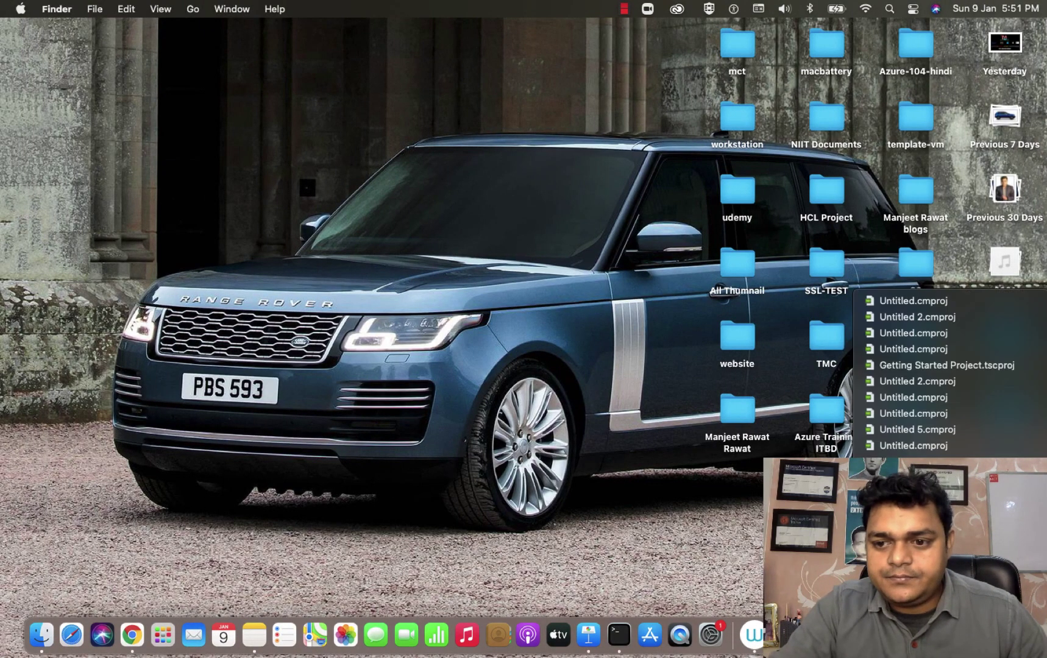